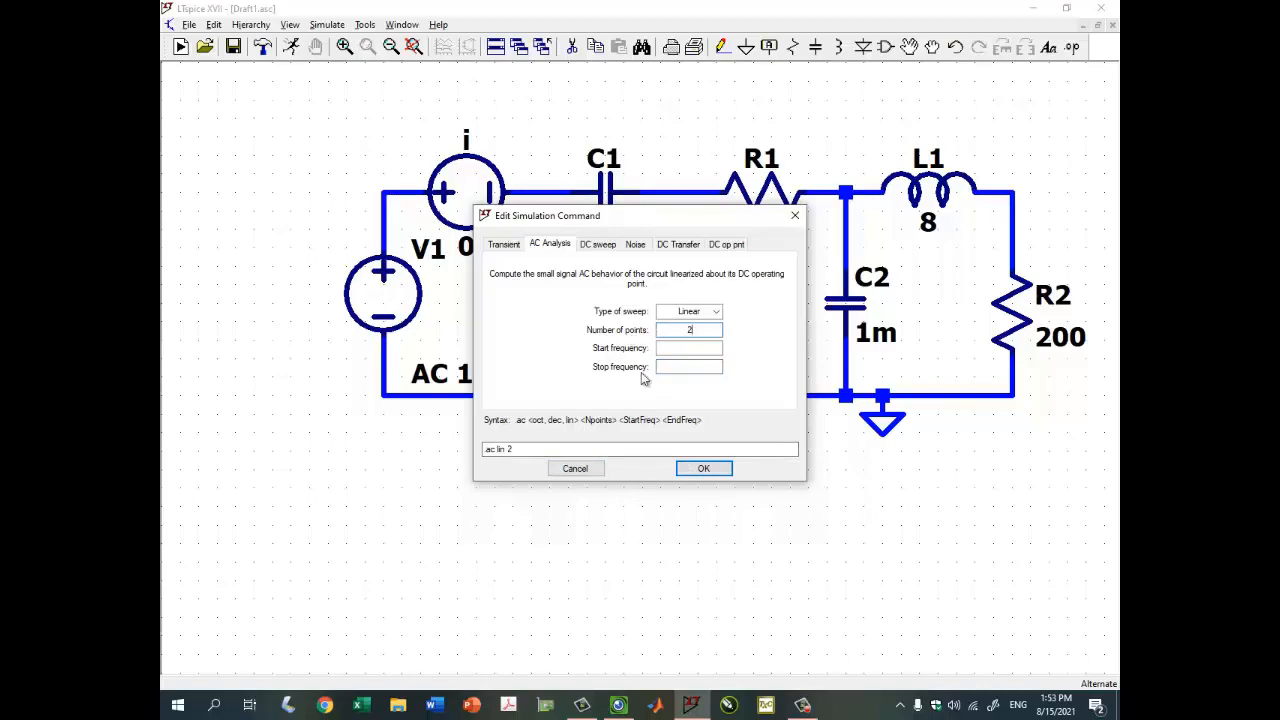
- Check the handwritten problem in Visualizer and set the AC sweep's start frequency to {10/(2*pi)}
left_click(619, 705)
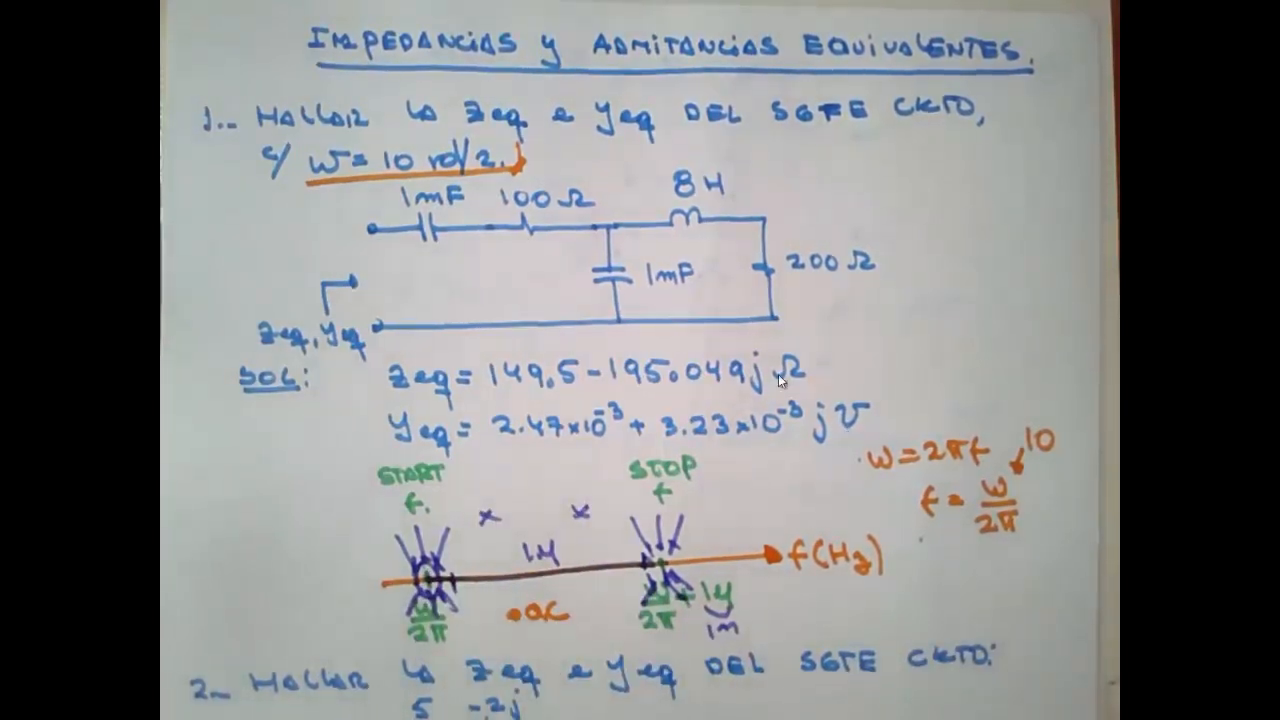
left_click(1067, 17)
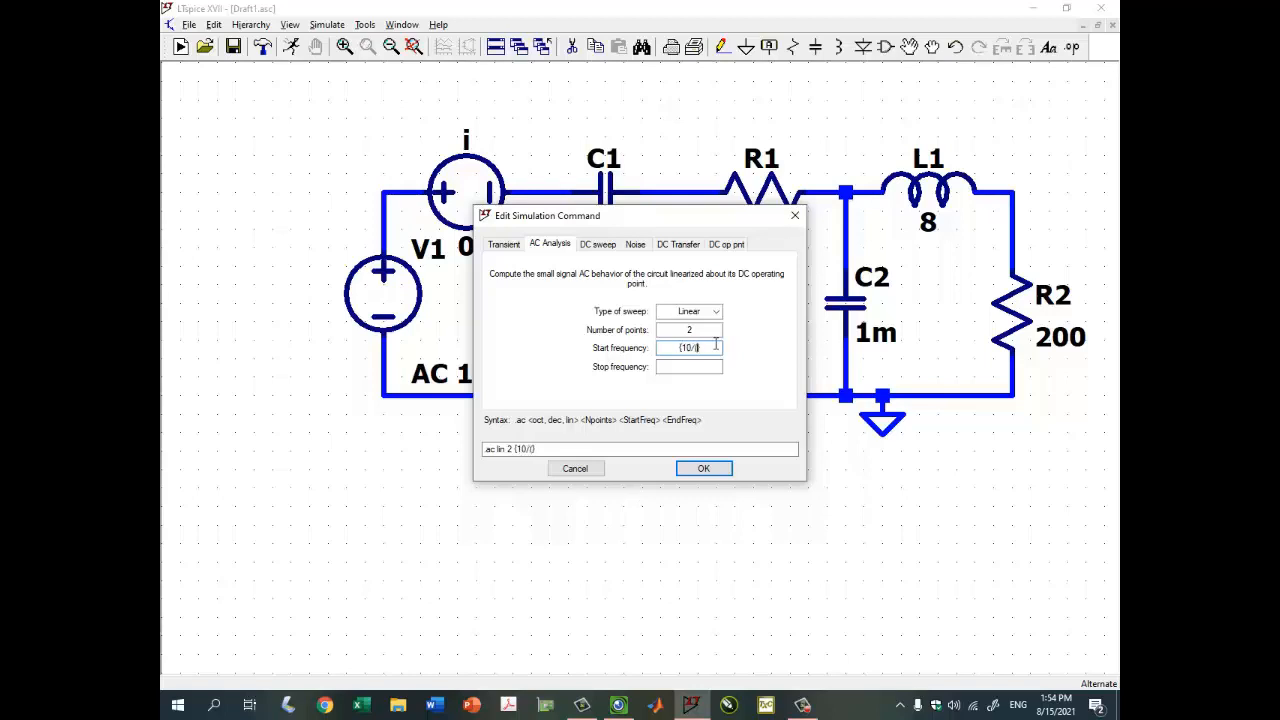
type("pi")
key("Tab")
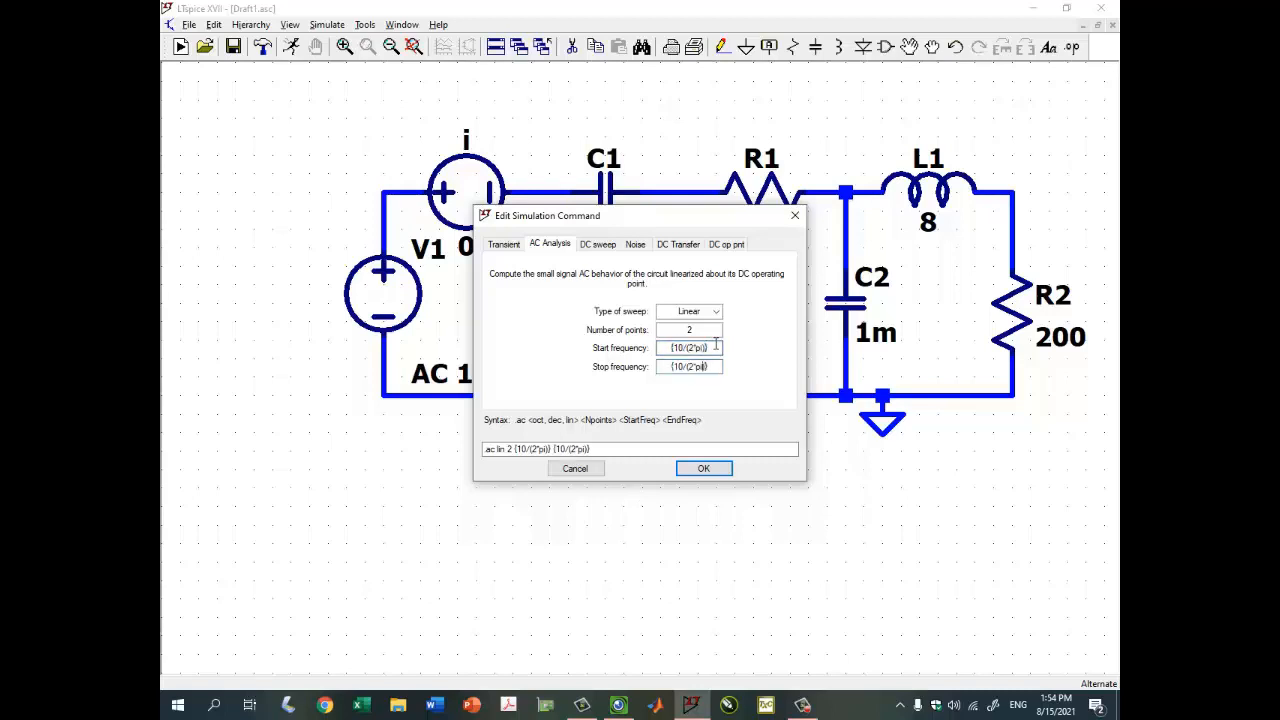
- Set the AC sweep's stop frequency to {(10/(2*pi))+1u} and place the simulation directive below the circuit
type("(2*pi)")
key("BackSpace")
type("+1u")
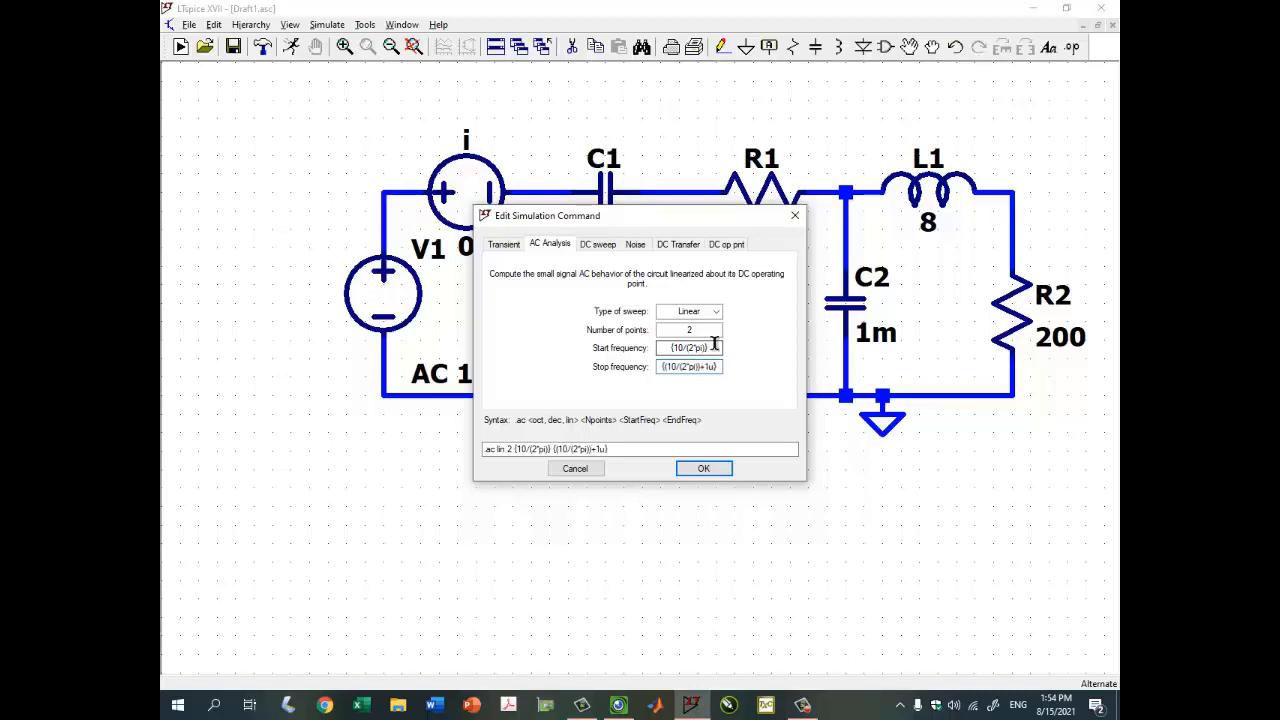
key("Return")
left_click(277, 504)
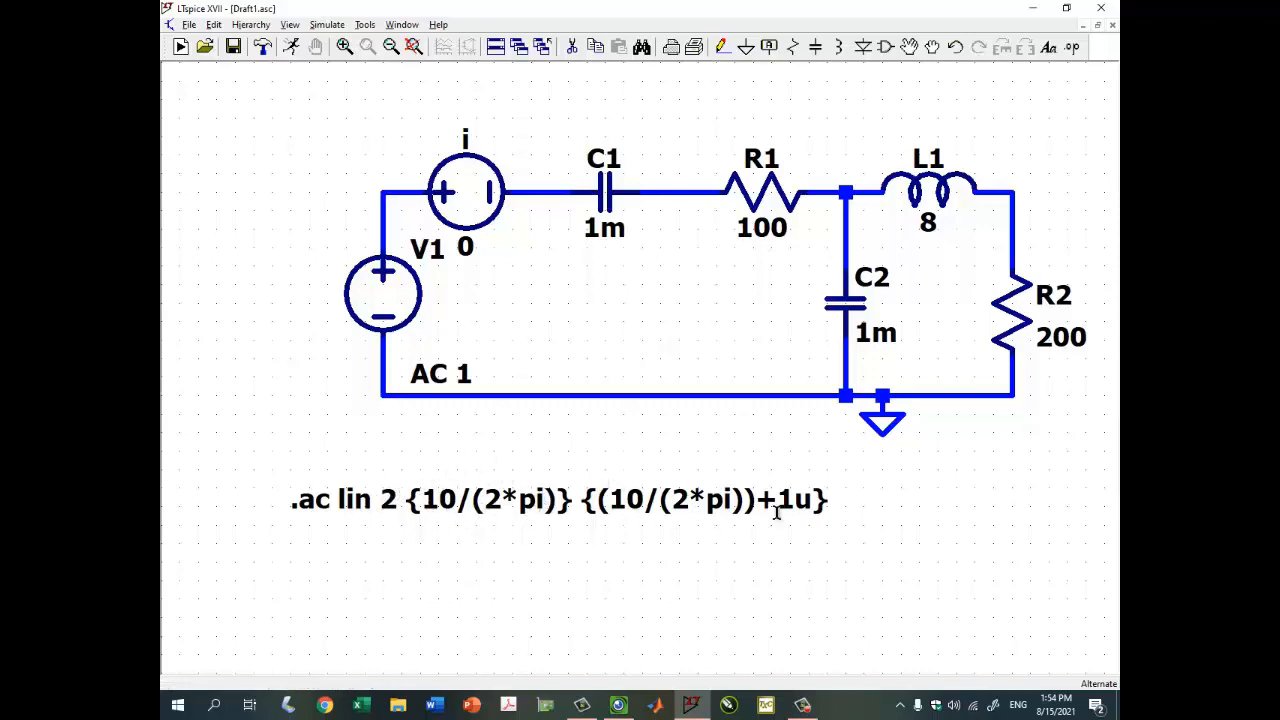
- Review the frequency notes in Visualizer, return to LTspice and run the AC simulation of the circuit
left_click(615, 703)
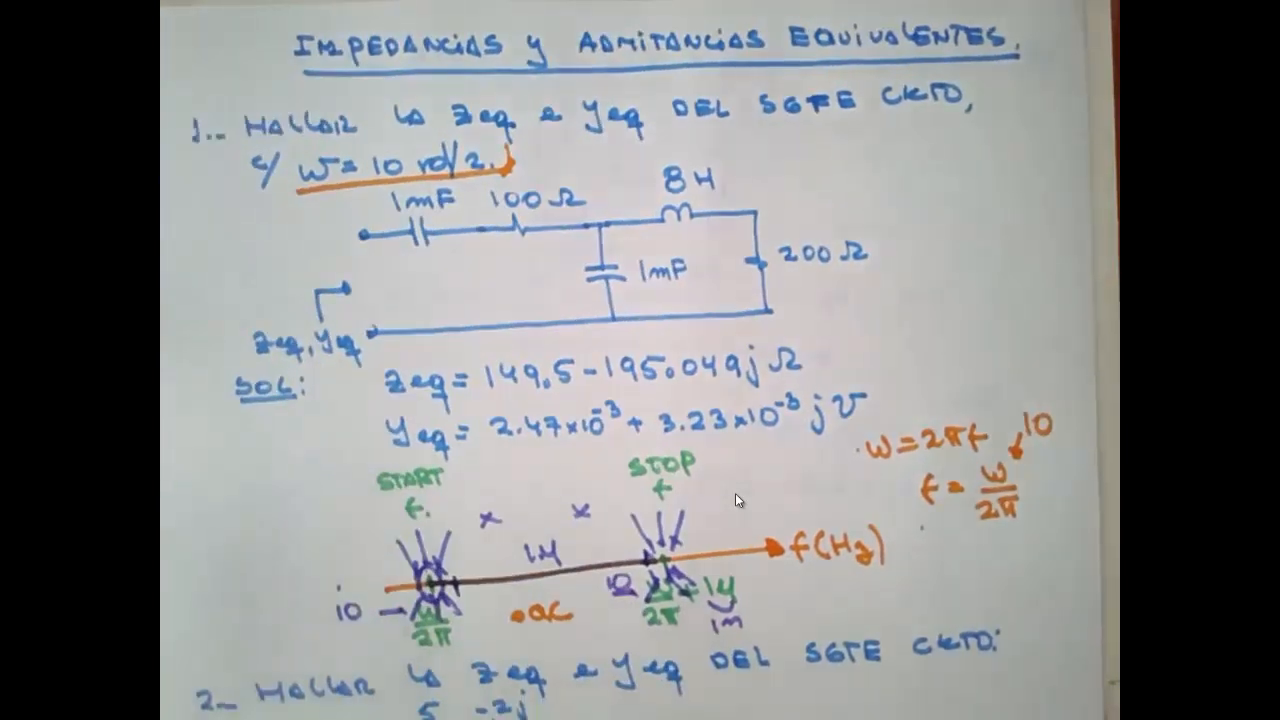
left_click(1071, 16)
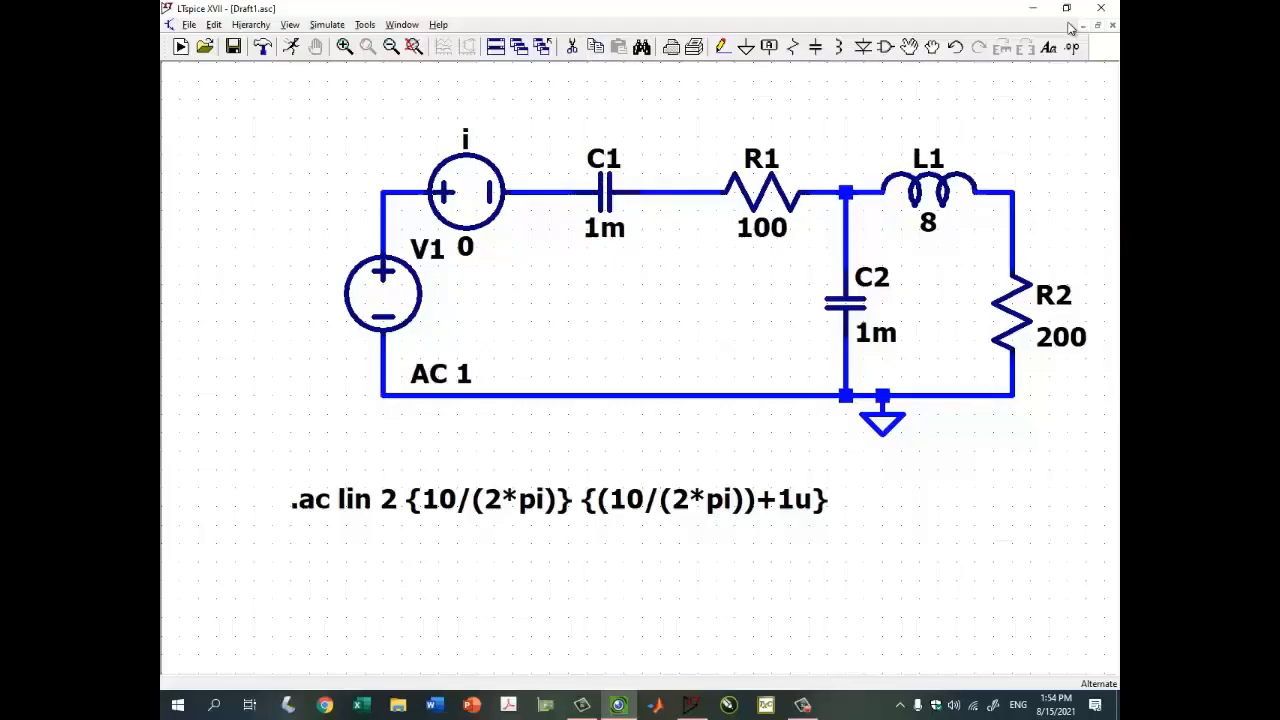
left_click_drag(736, 292, 702, 360)
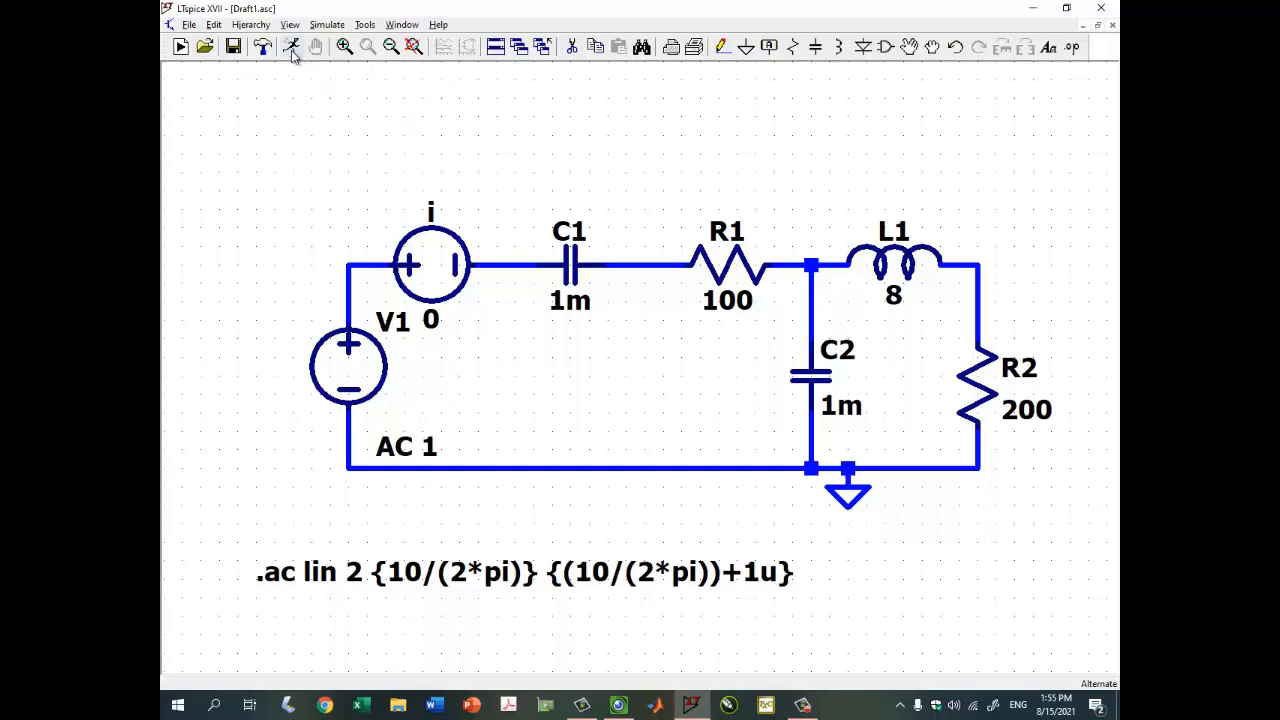
left_click(291, 48)
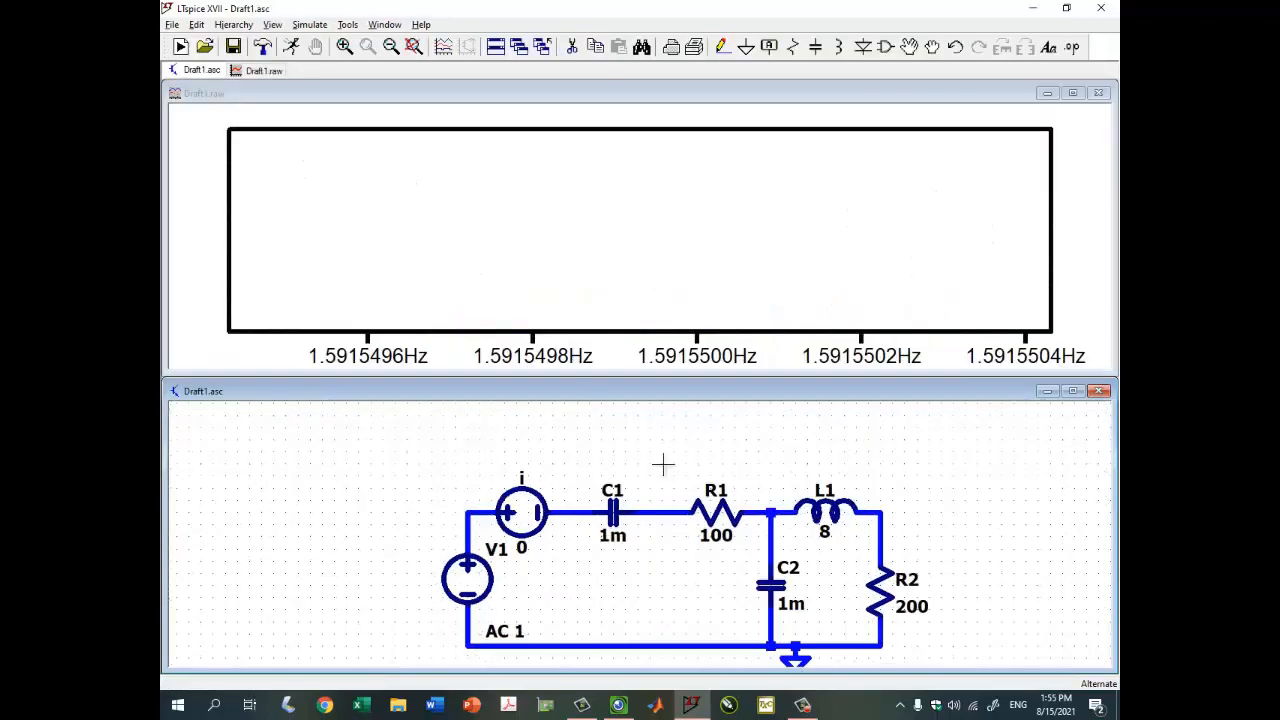
left_click_drag(663, 463, 637, 443)
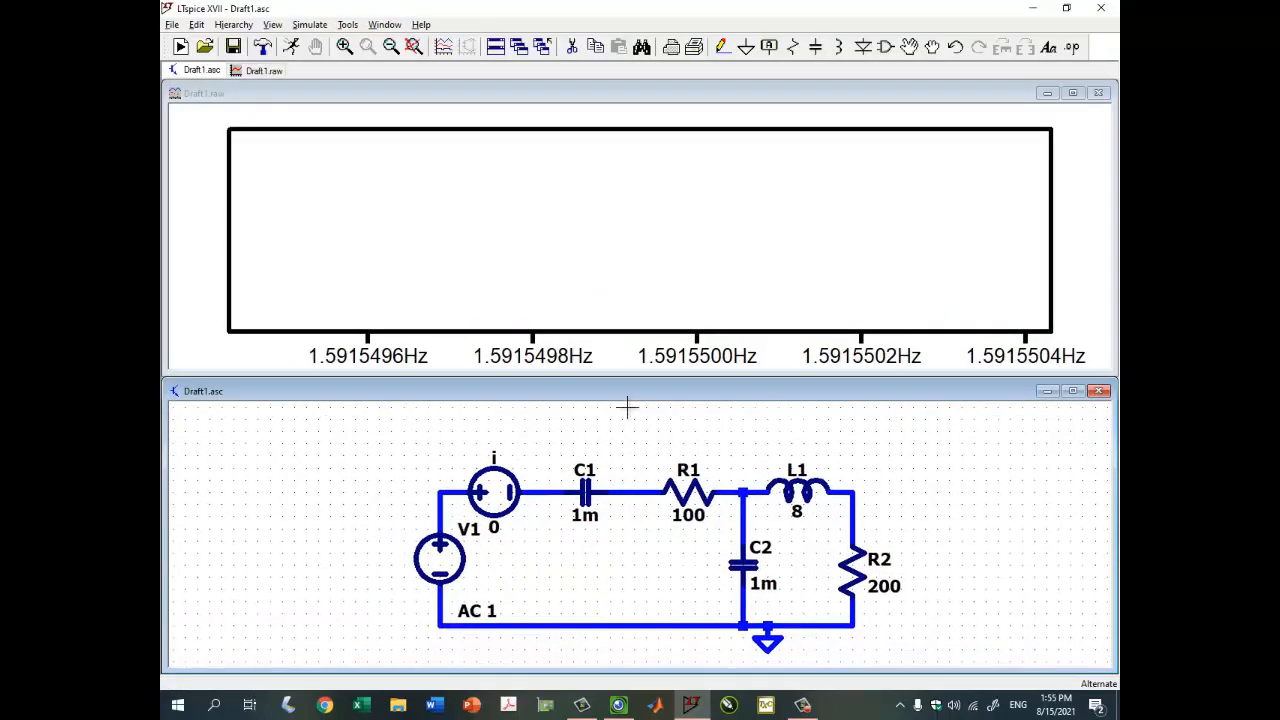
- Enlarge the empty plot and examine the left and right limits of its horizontal frequency axis
left_click(1073, 93)
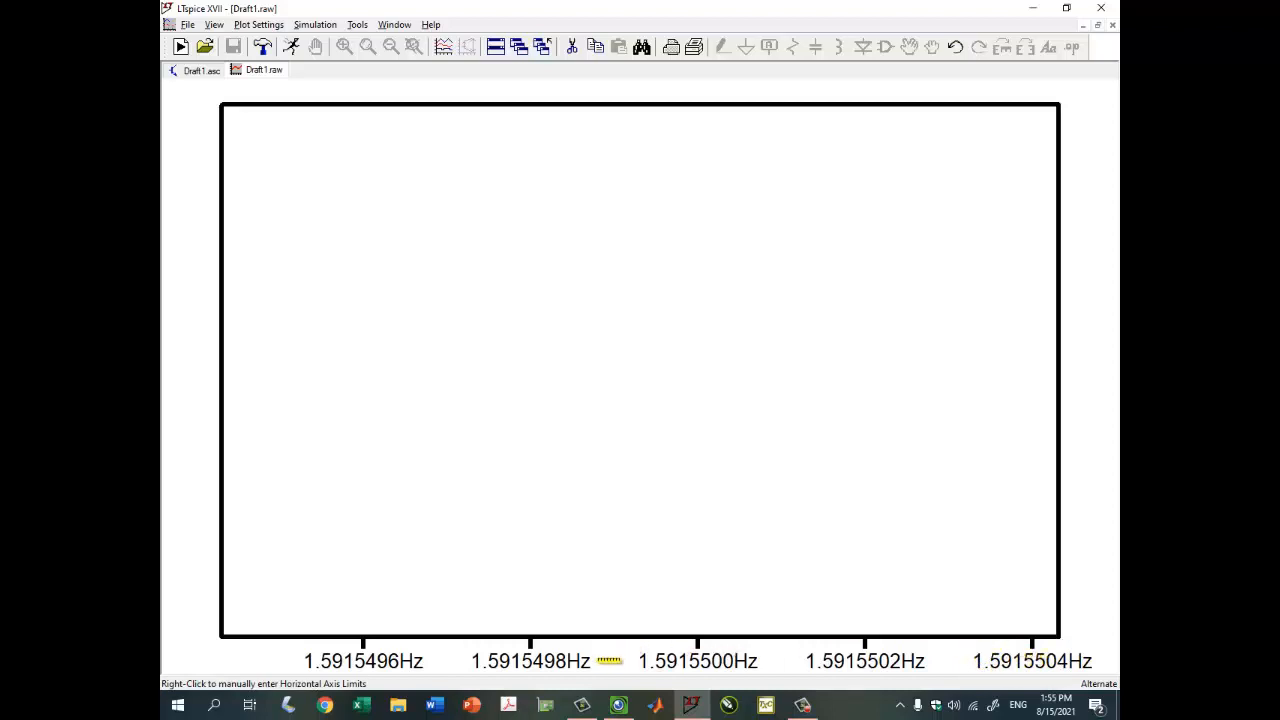
right_click(615, 656)
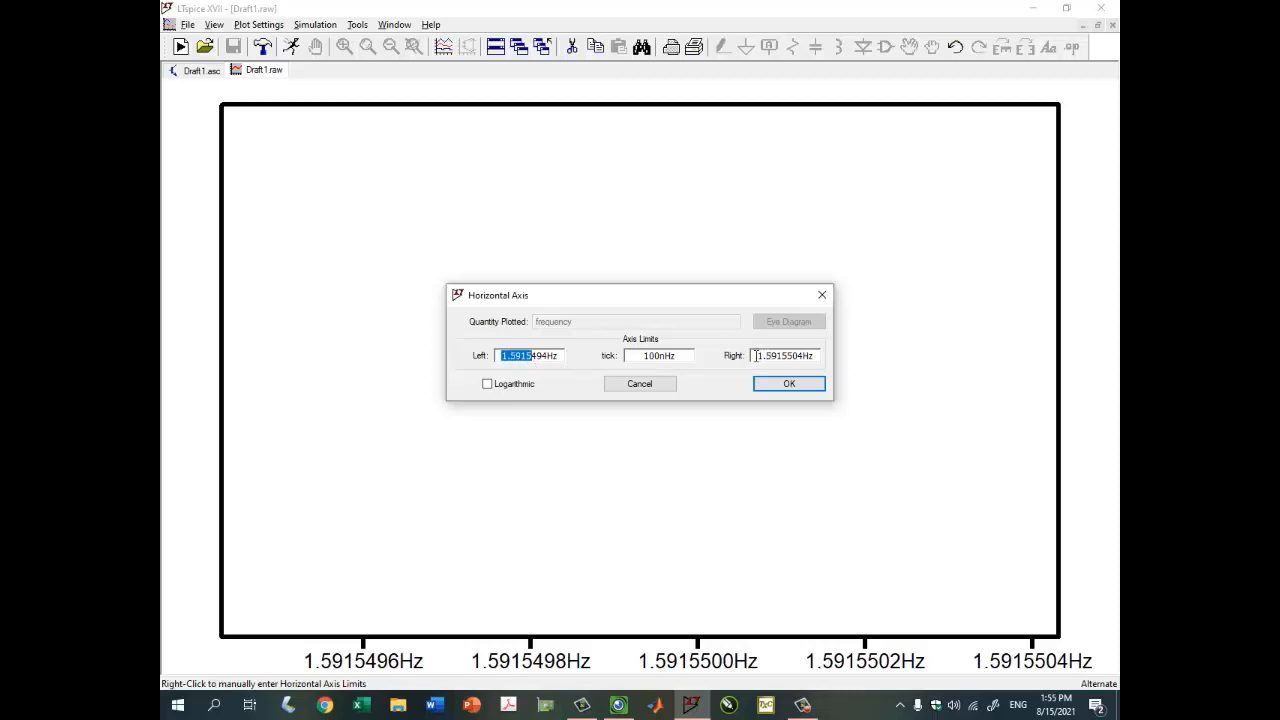
left_click_drag(756, 355, 767, 358)
left_click(787, 385)
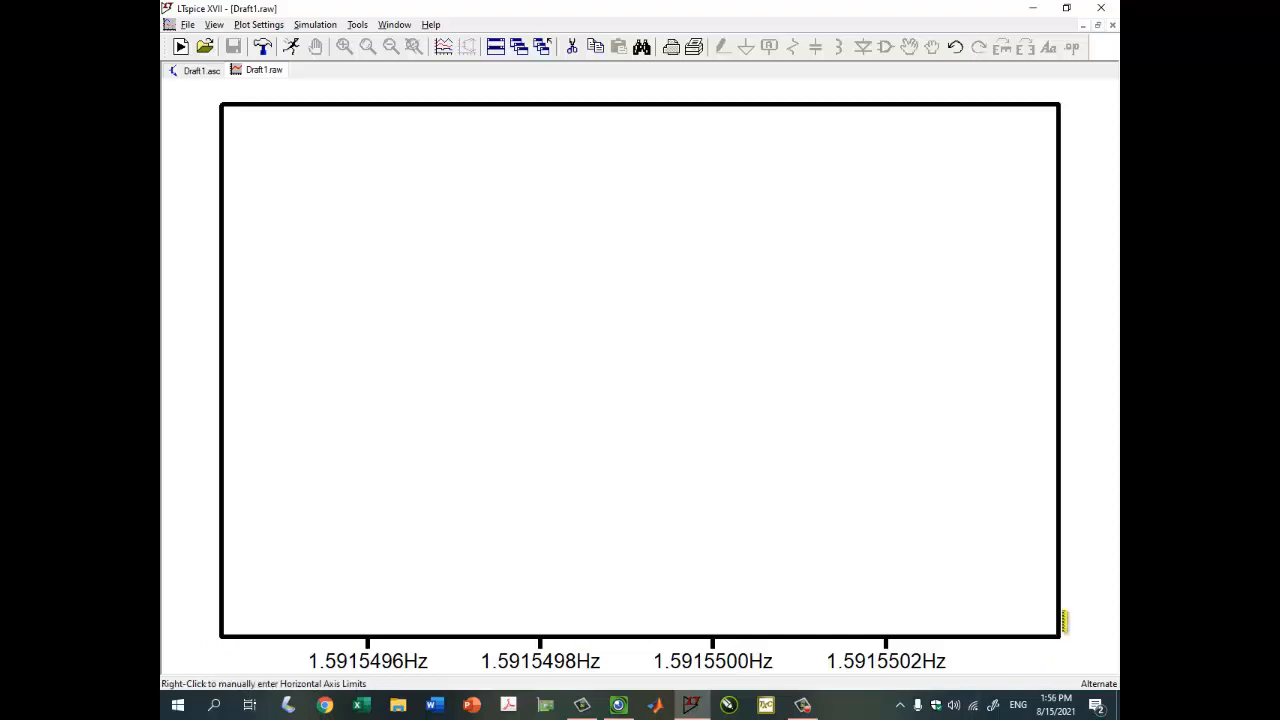
left_click(1098, 25)
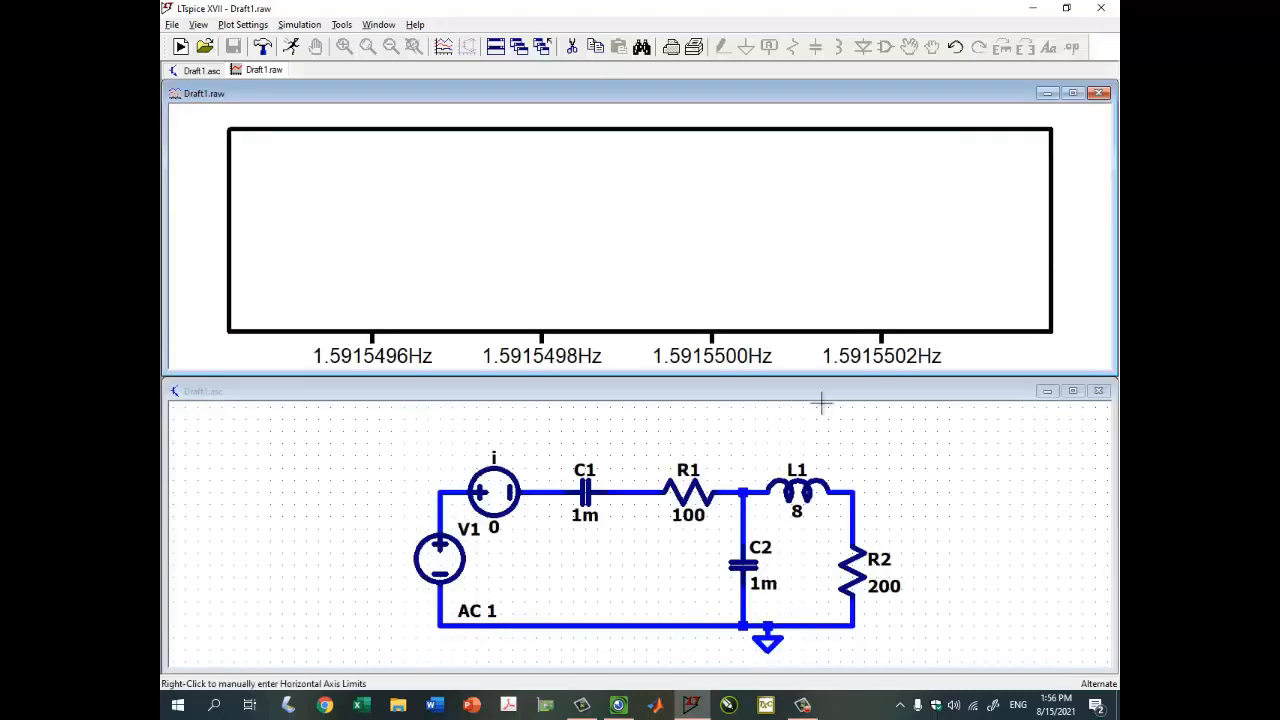
- Check the expected impedance in the handwritten notes and plot the voltage at node N001, above source V1
left_click(786, 434)
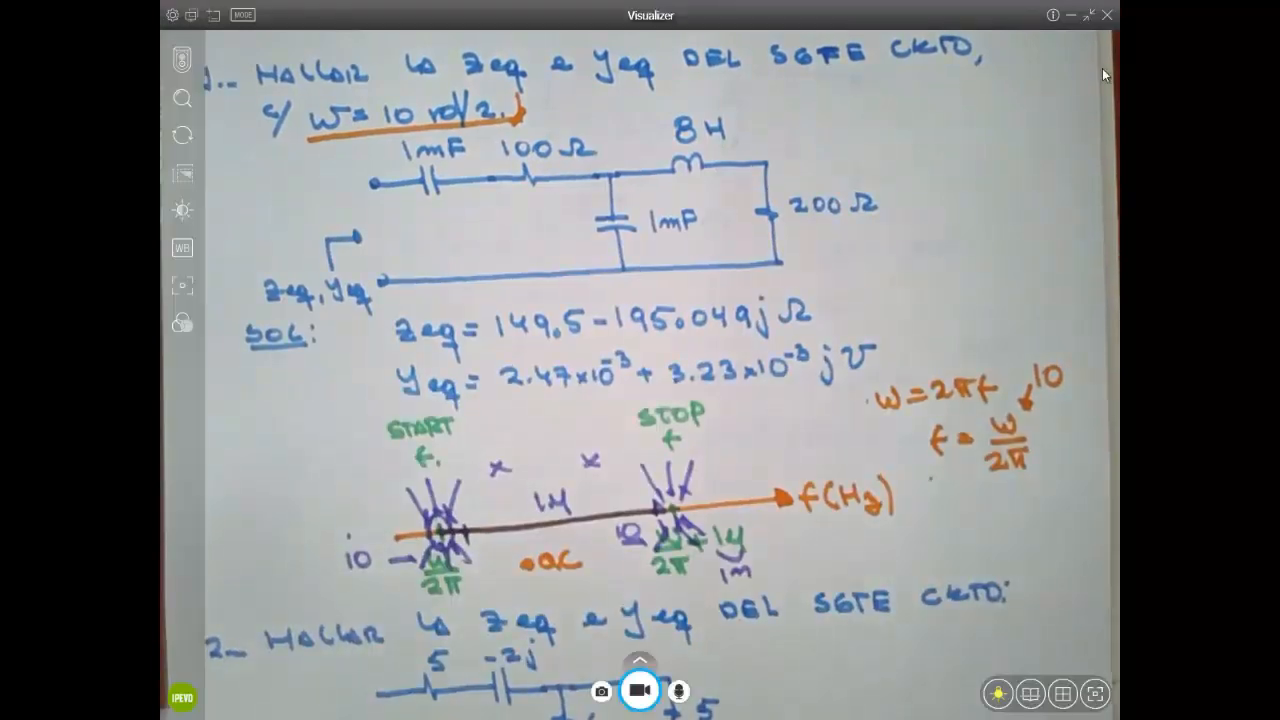
left_click(1072, 15)
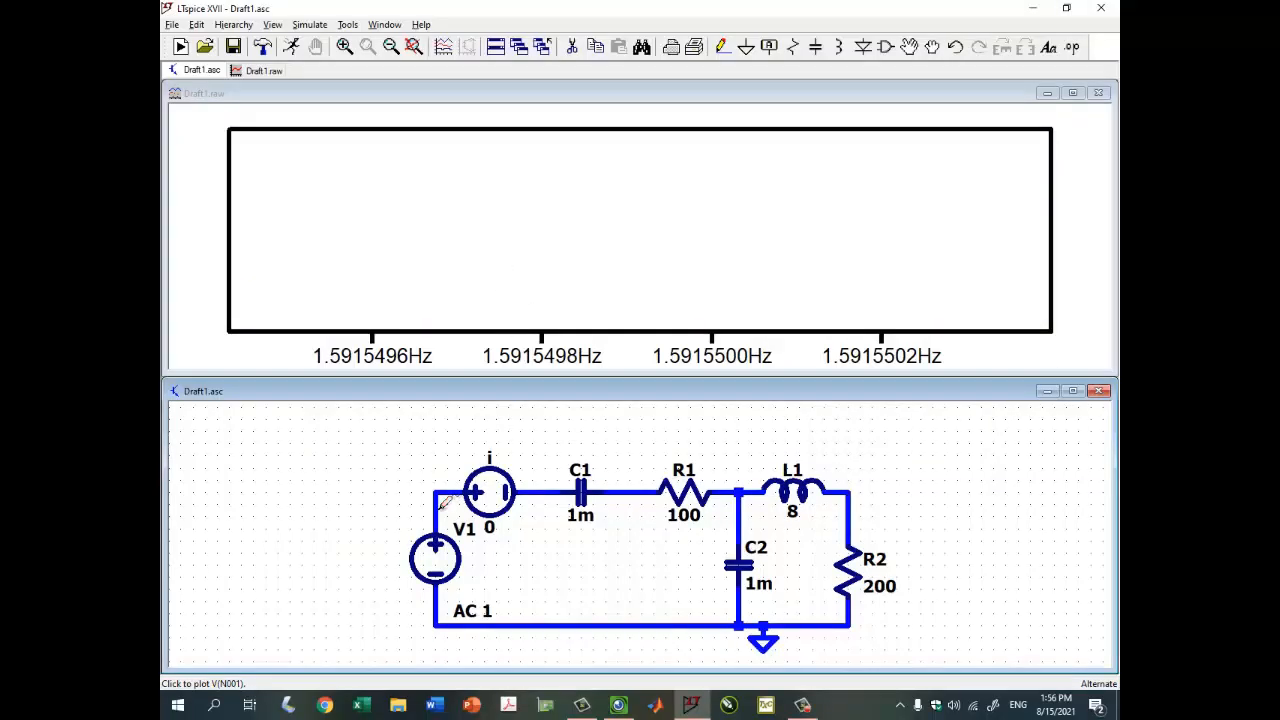
left_click_drag(439, 509, 432, 607)
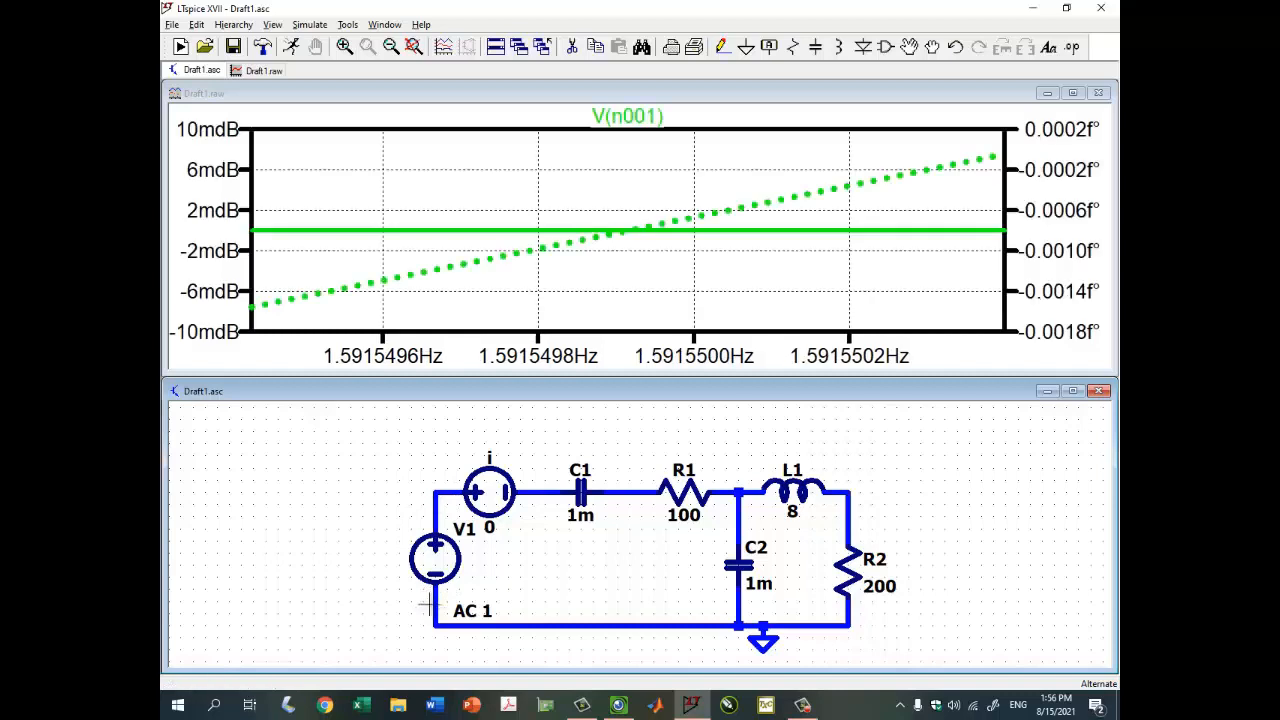
- Enlarge the plot and set the magnitude axis representation to Linear
left_click(1072, 93)
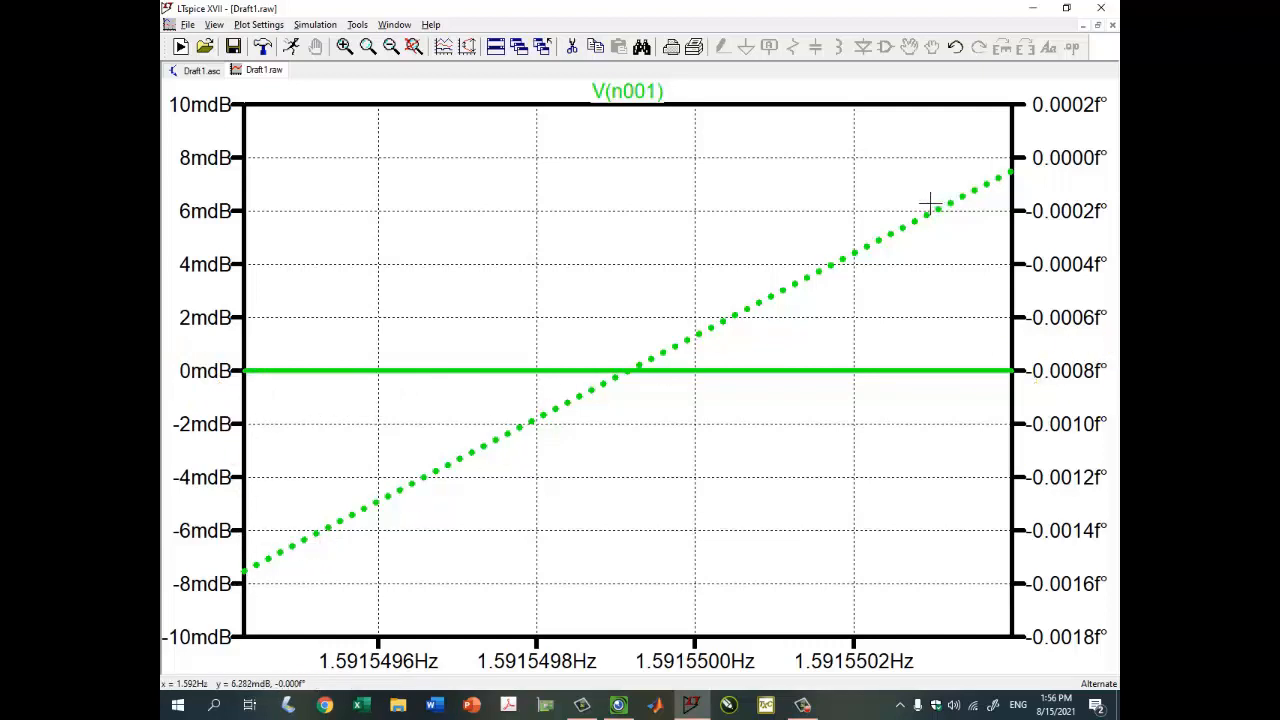
right_click(220, 378)
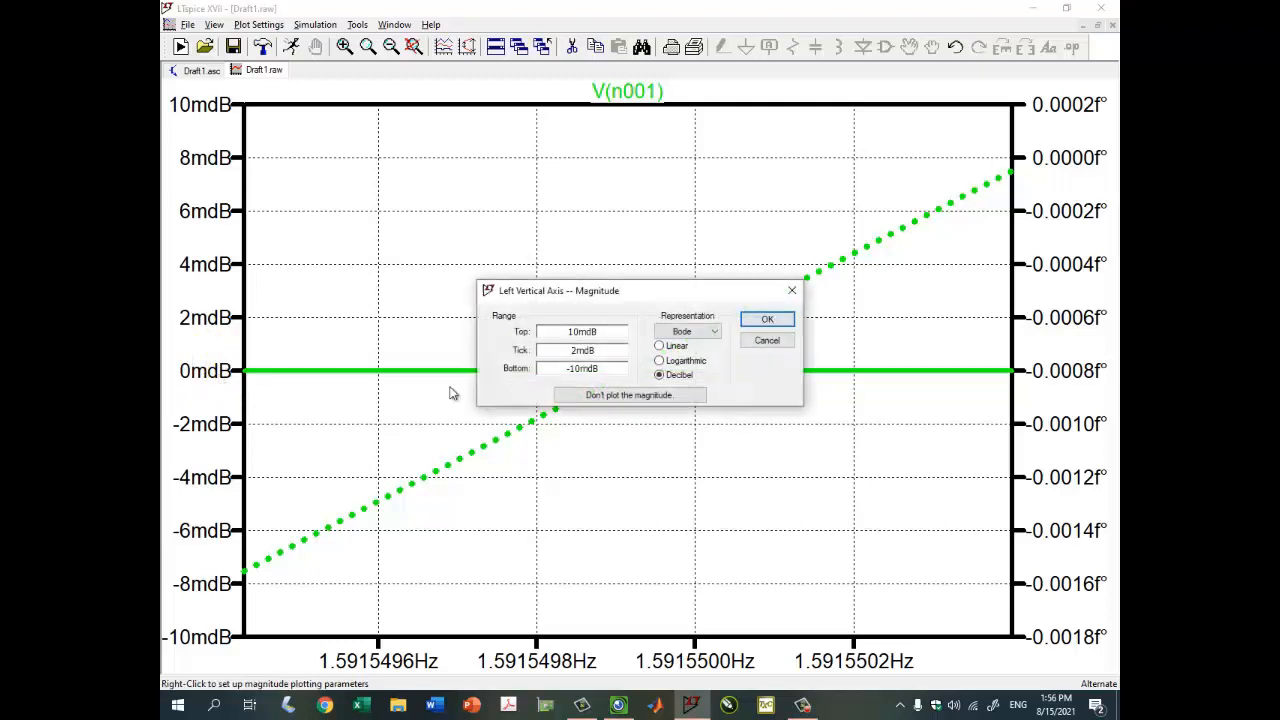
left_click(660, 346)
left_click(767, 320)
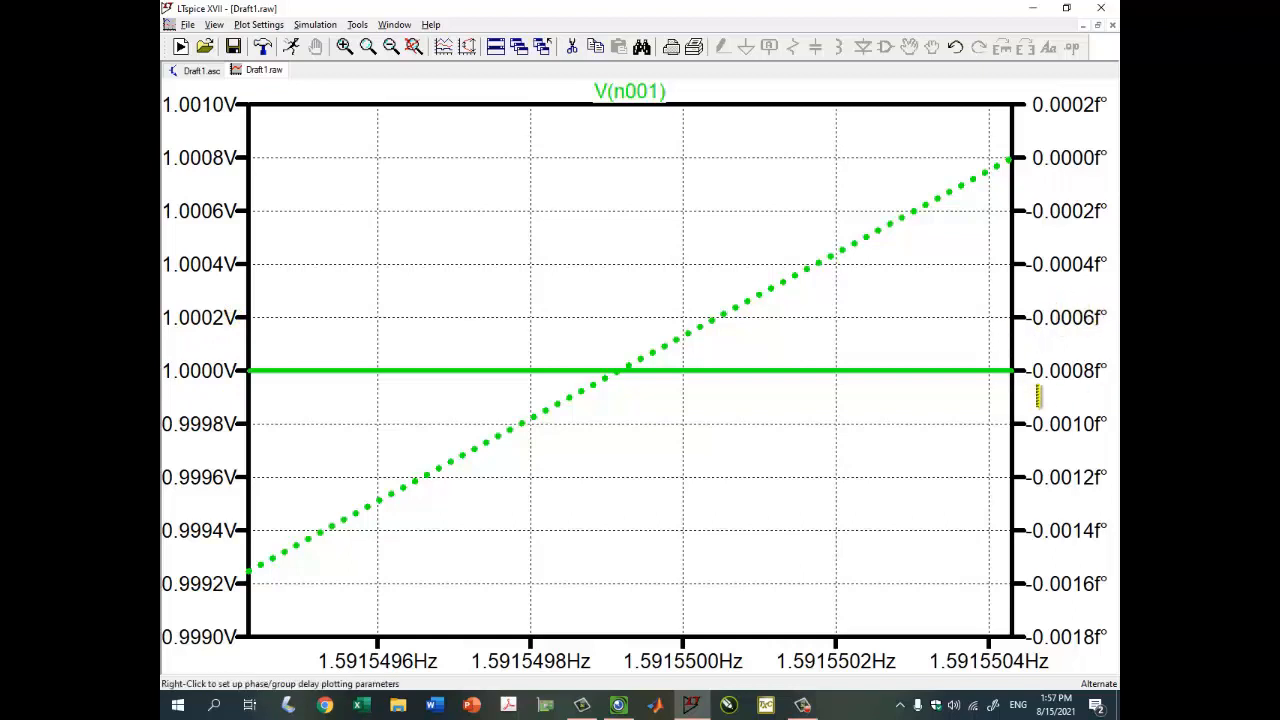
- Plot the current through source i alongside the voltage trace, and delete the I(I) trace from the enlarged plot
left_click(1100, 28)
left_click(849, 420)
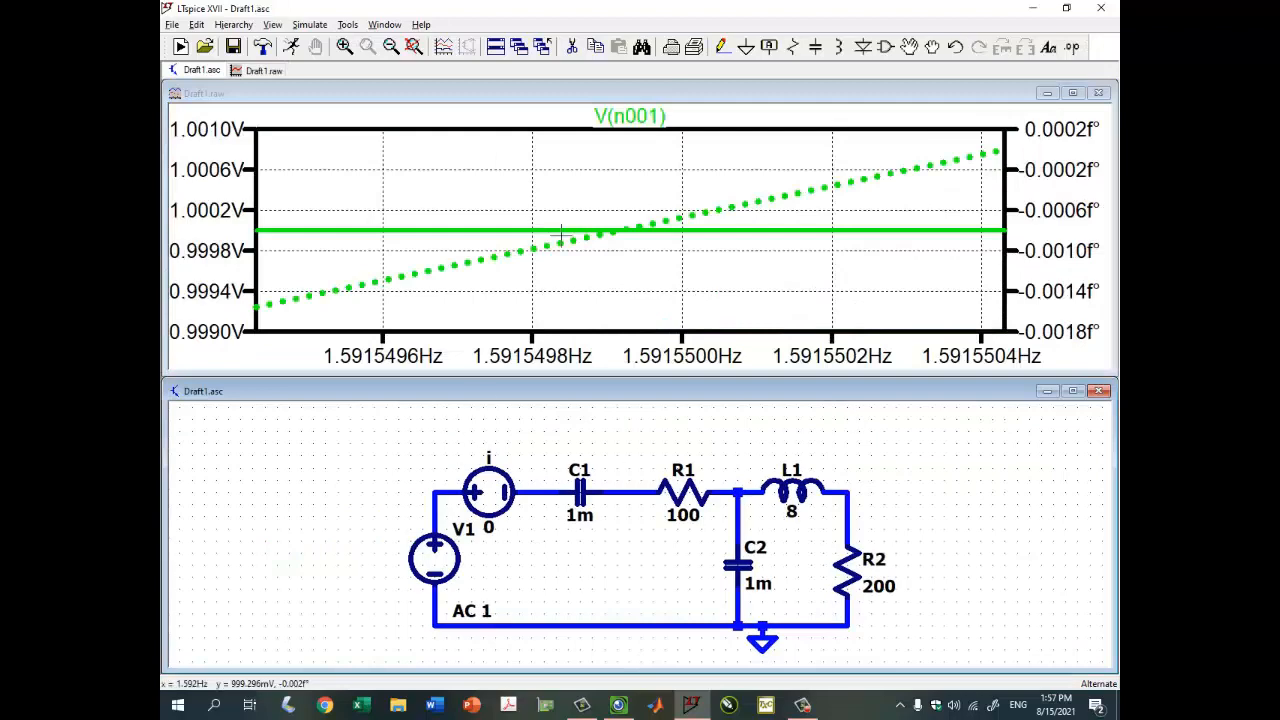
left_click(488, 490)
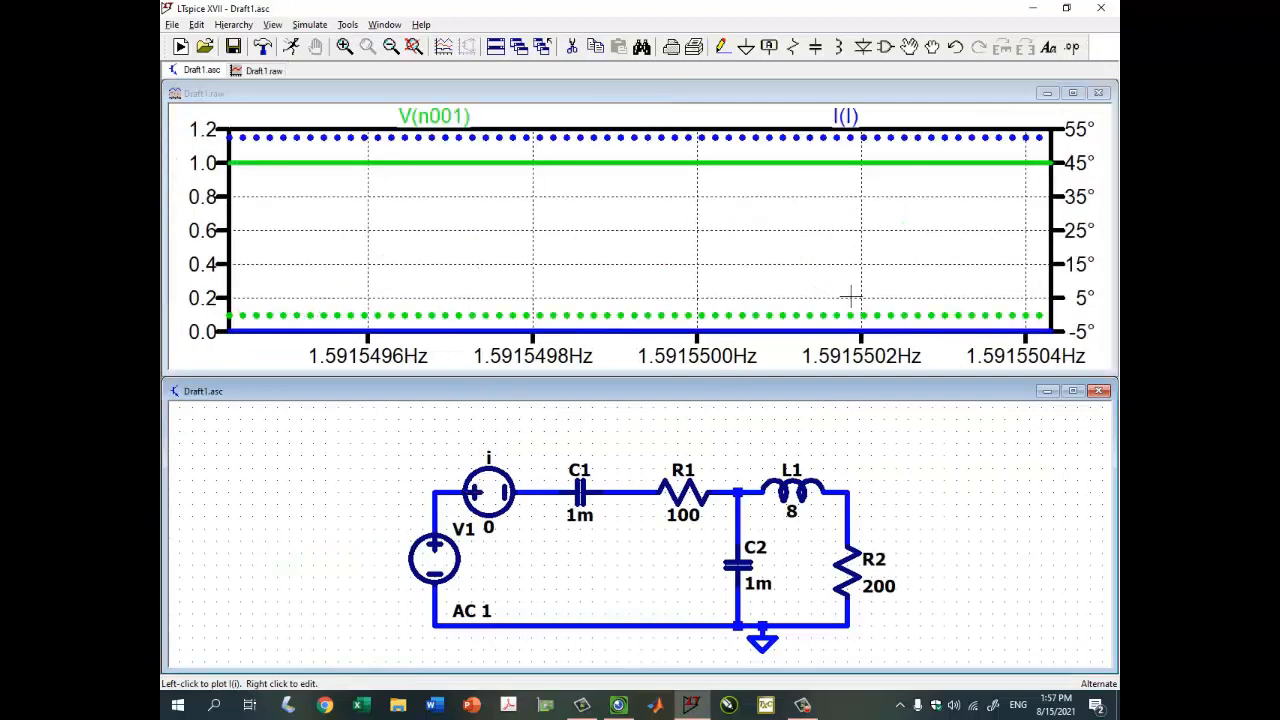
left_click(1072, 92)
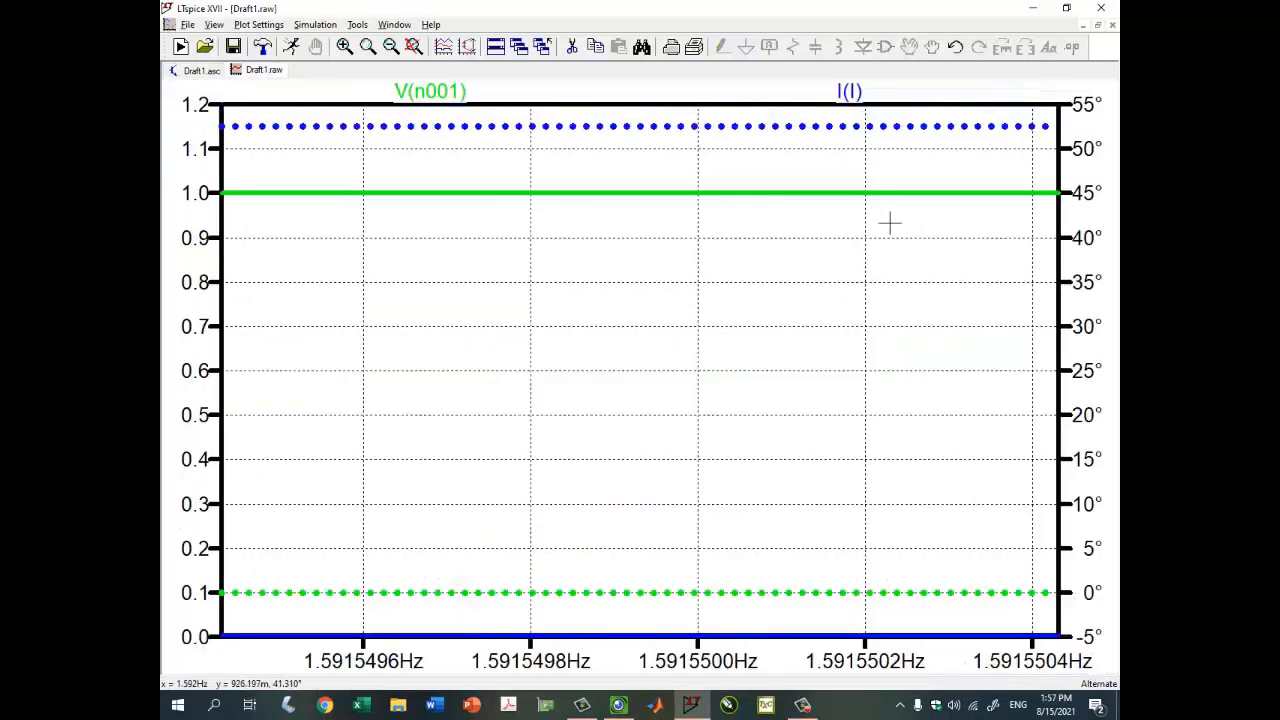
right_click(849, 92)
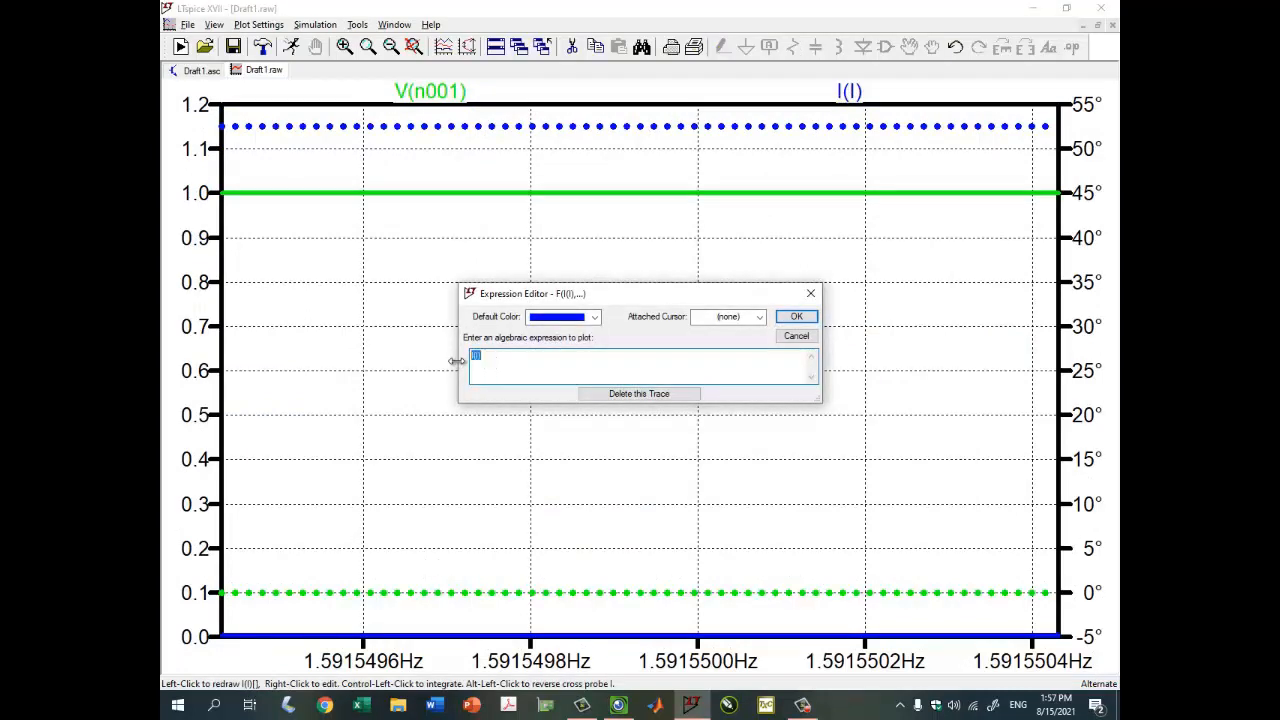
left_click(664, 396)
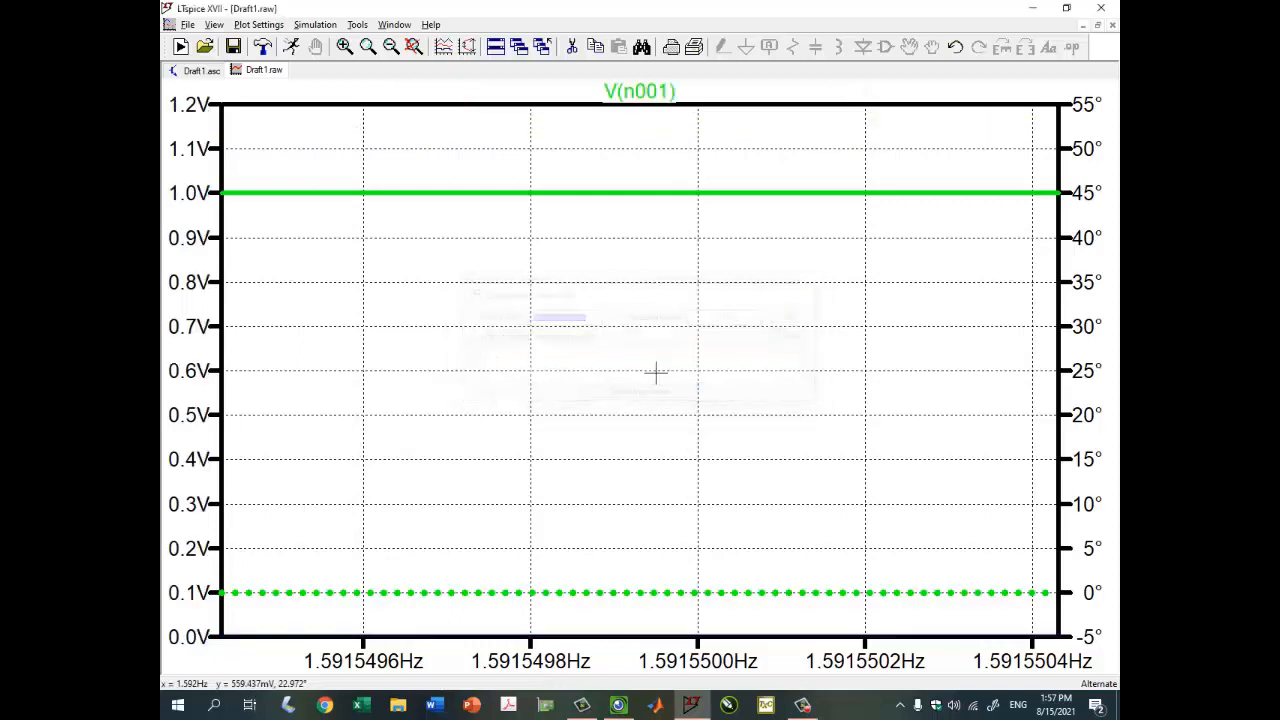
- Change the V(n001) trace's expression to V(n001)/I(I) to plot the equivalent impedance
right_click(661, 95)
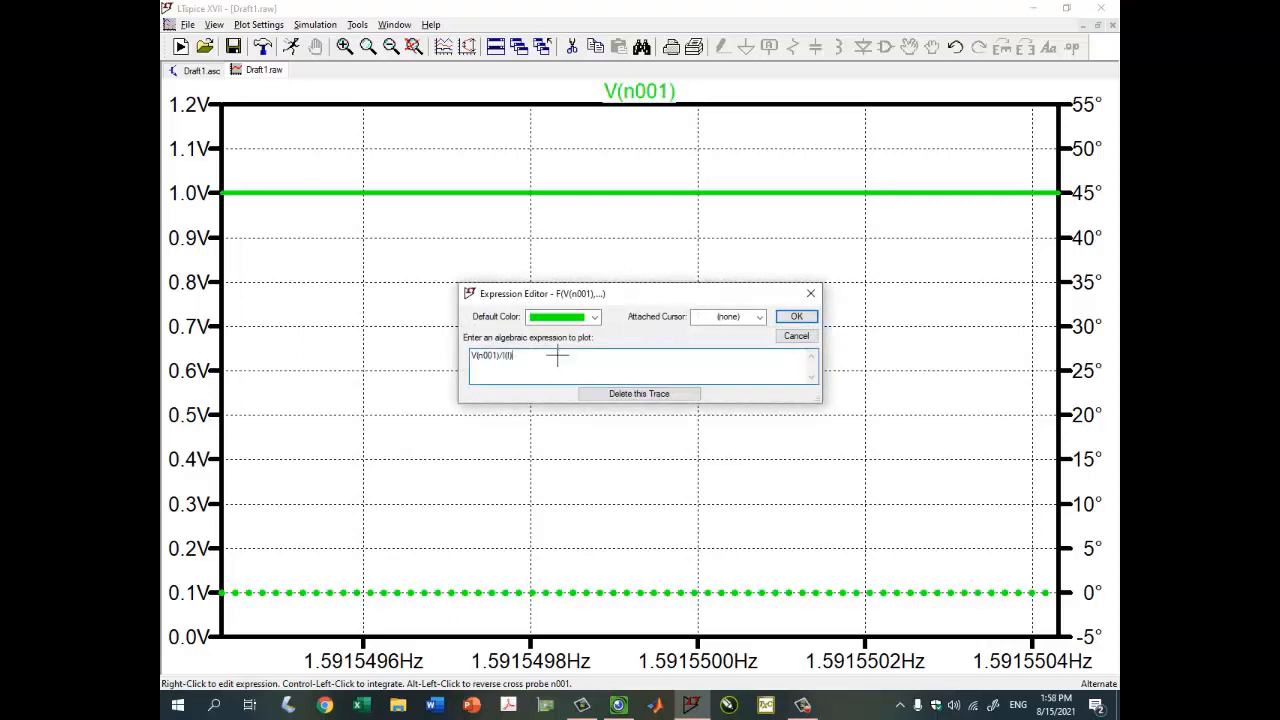
key("Return")
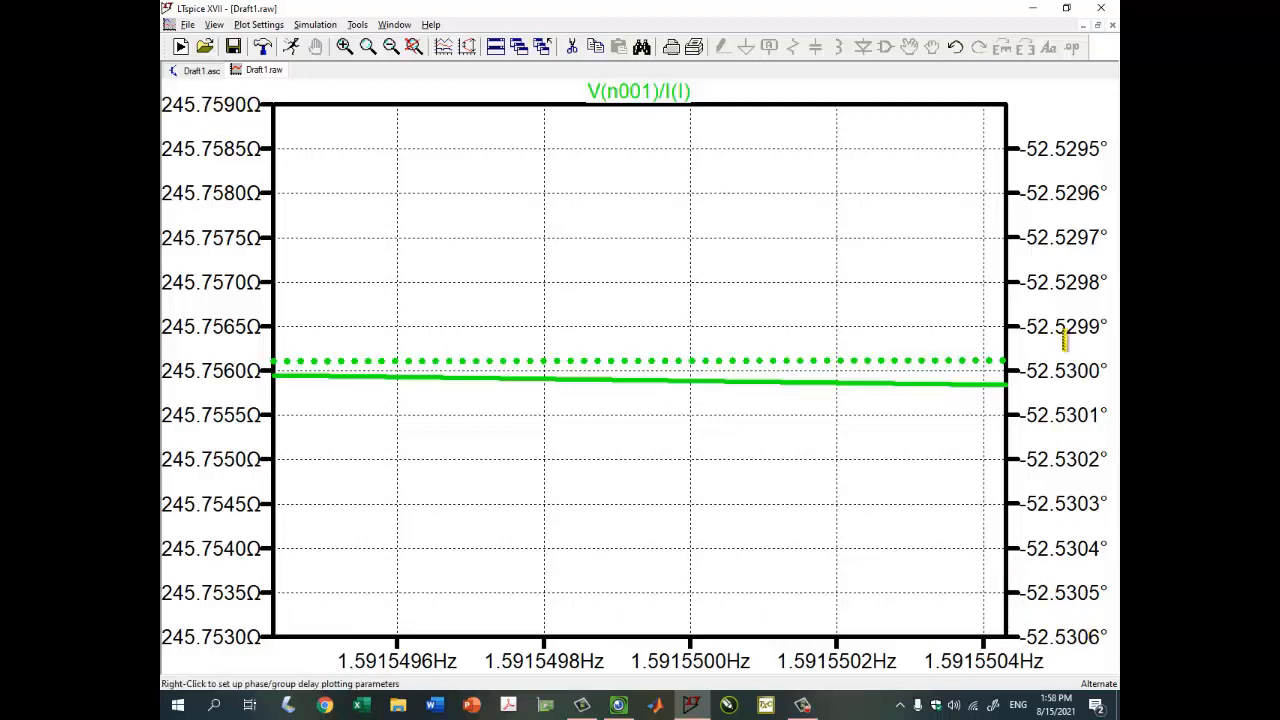
- Attach a cursor to the V(n001)/I(I) trace and read the impedance's magnitude and phase
left_click(665, 92)
left_click_drag(929, 478, 800, 140)
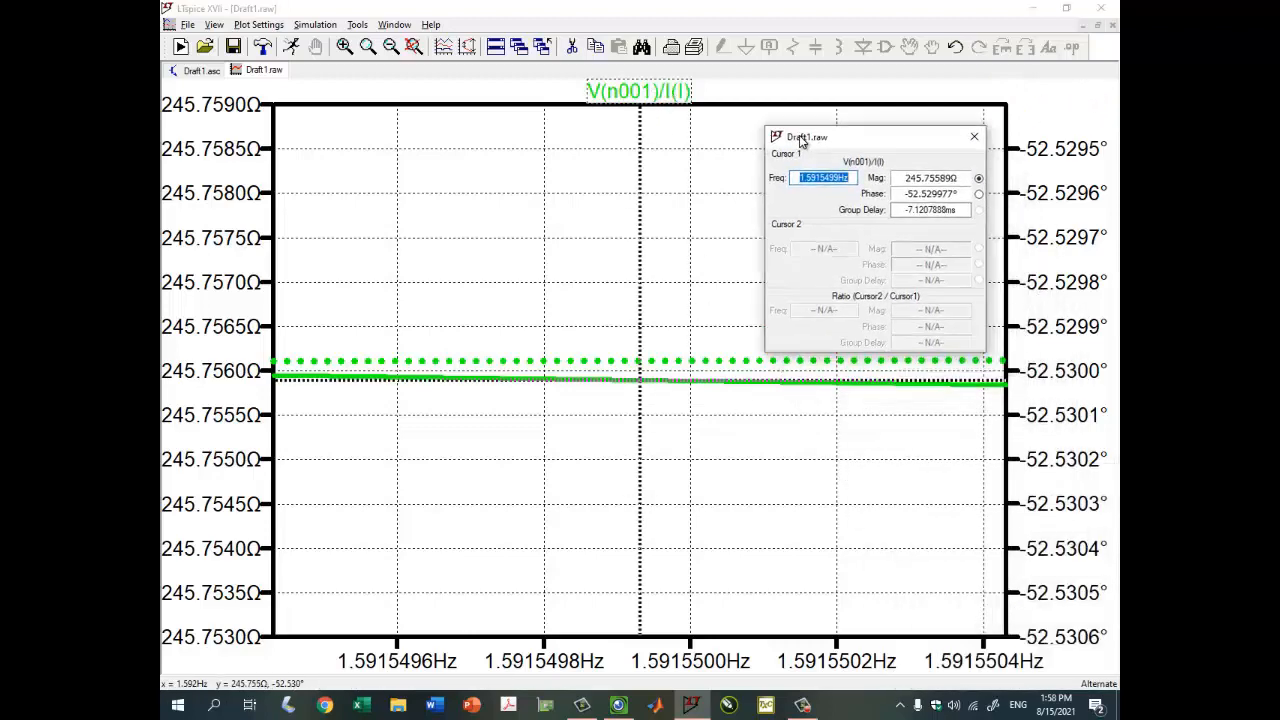
left_click_drag(902, 179, 924, 198)
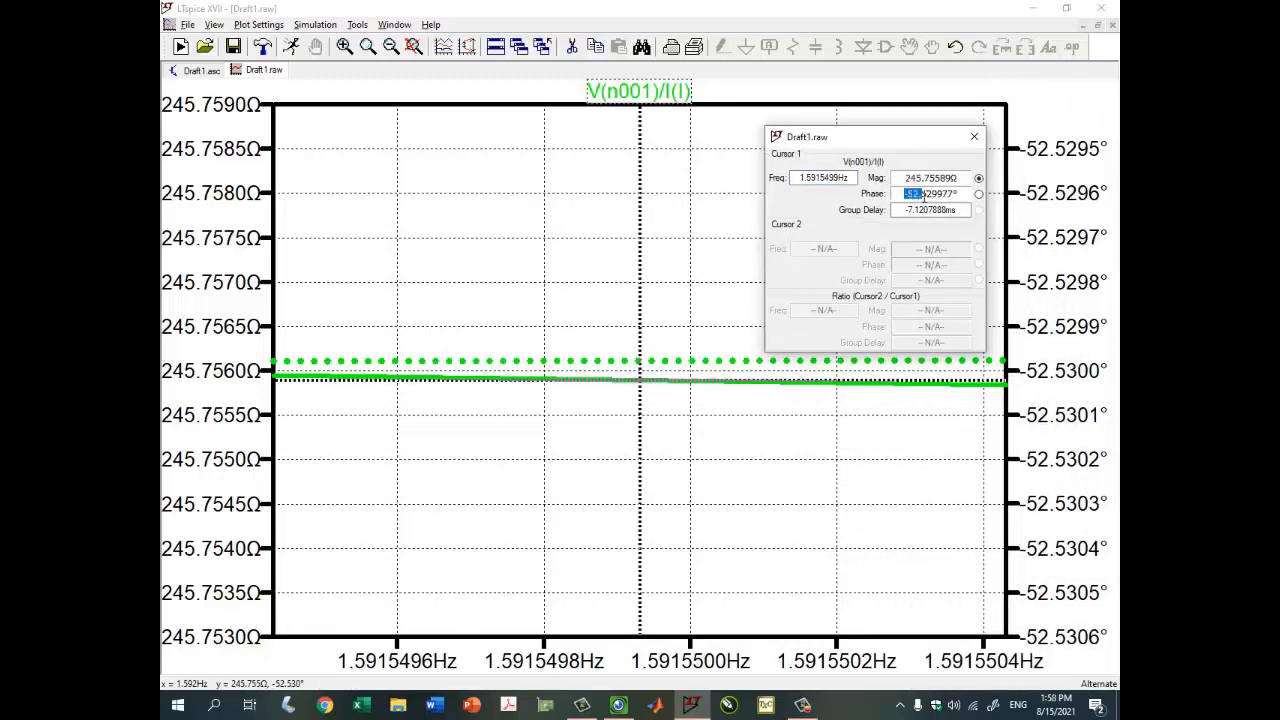
- Move the cursor to about 1.5915504 Hz and about 1.5915498 Hz, and compare the magnitude and phase with the handwritten solution
mouse_move(640, 380)
left_mouse_down()
mouse_move(250, 388)
mouse_move(985, 368)
left_mouse_up()
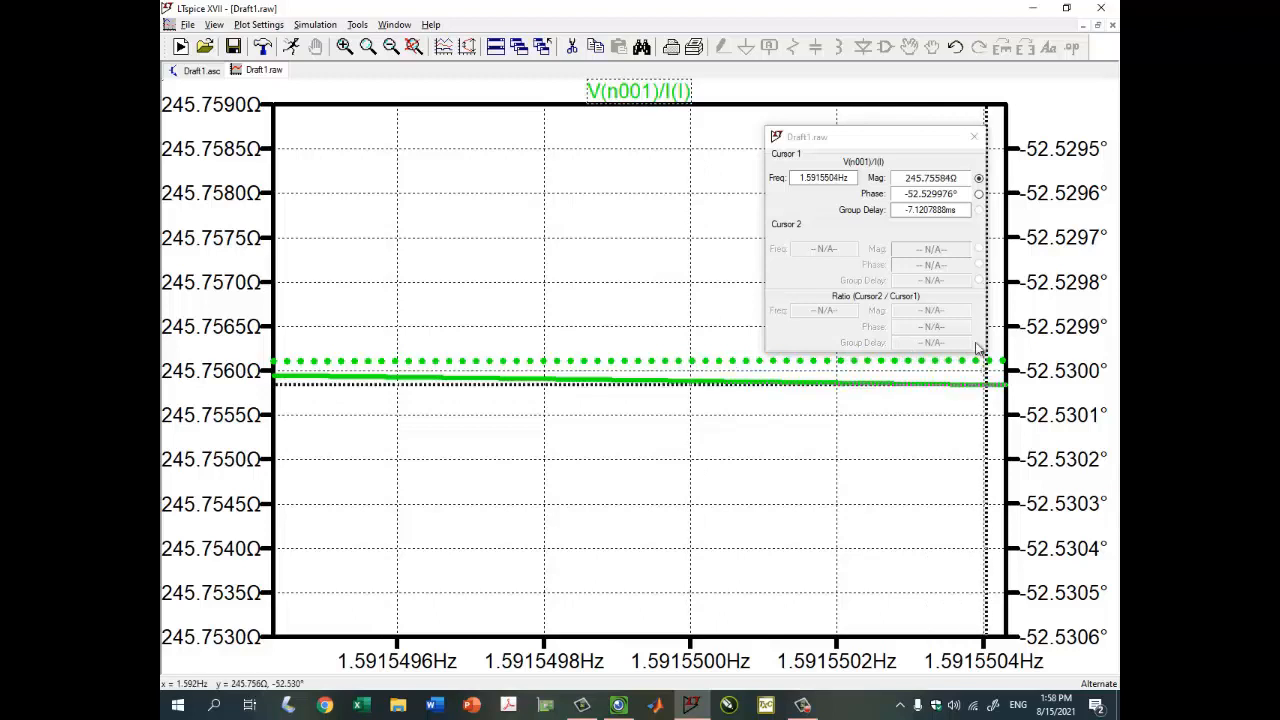
left_click(952, 178)
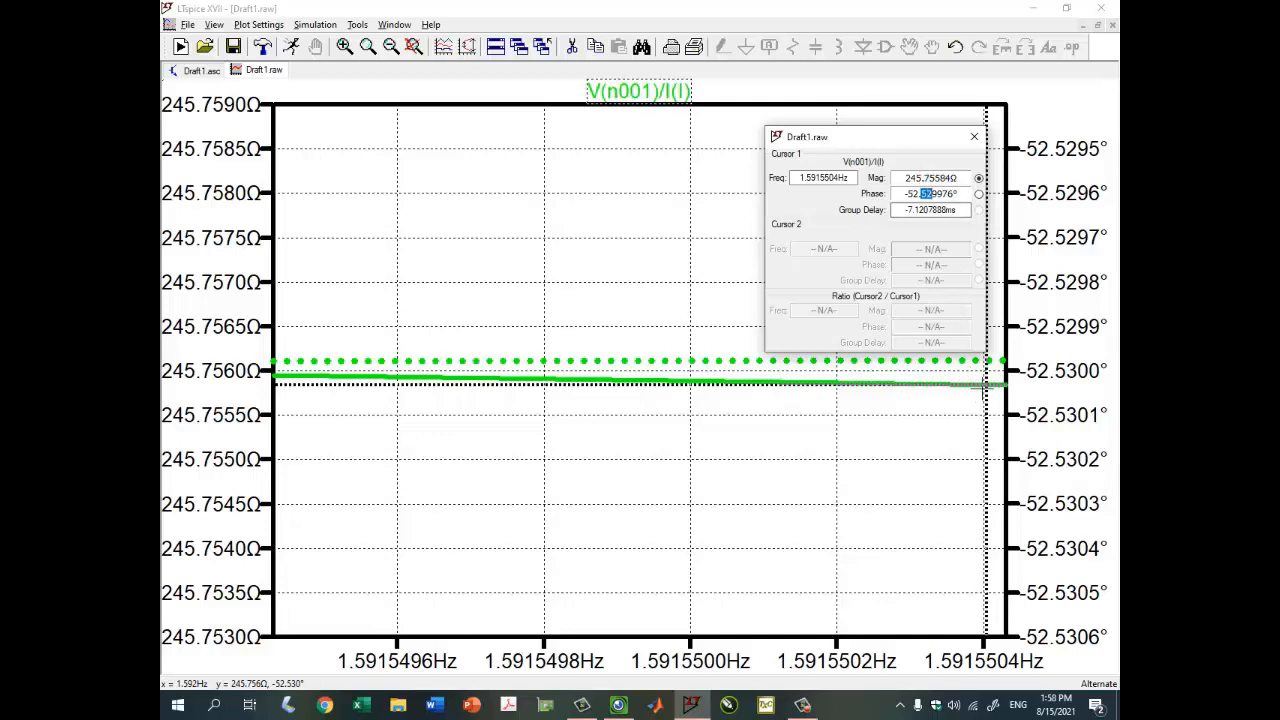
mouse_move(980, 386)
left_mouse_down()
mouse_move(661, 428)
mouse_move(509, 423)
mouse_move(523, 423)
left_mouse_up()
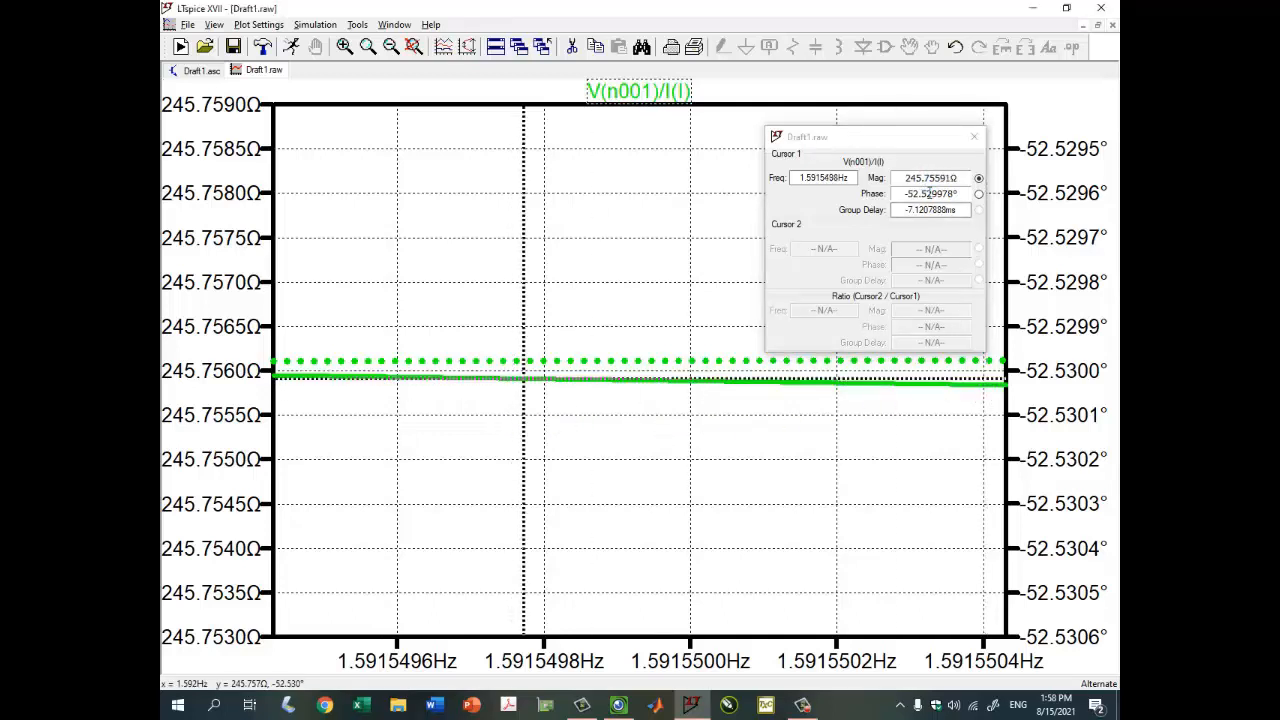
left_click_drag(903, 178, 928, 202)
left_click(912, 182)
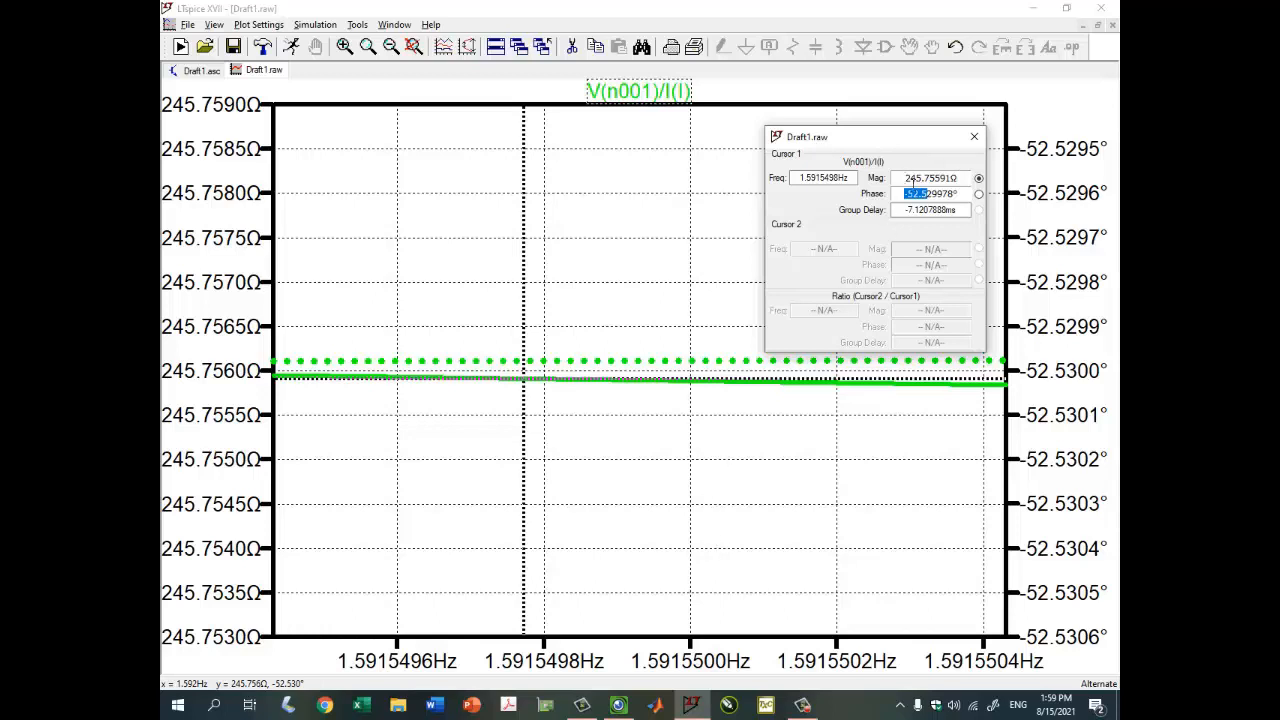
left_click_drag(905, 178, 936, 178)
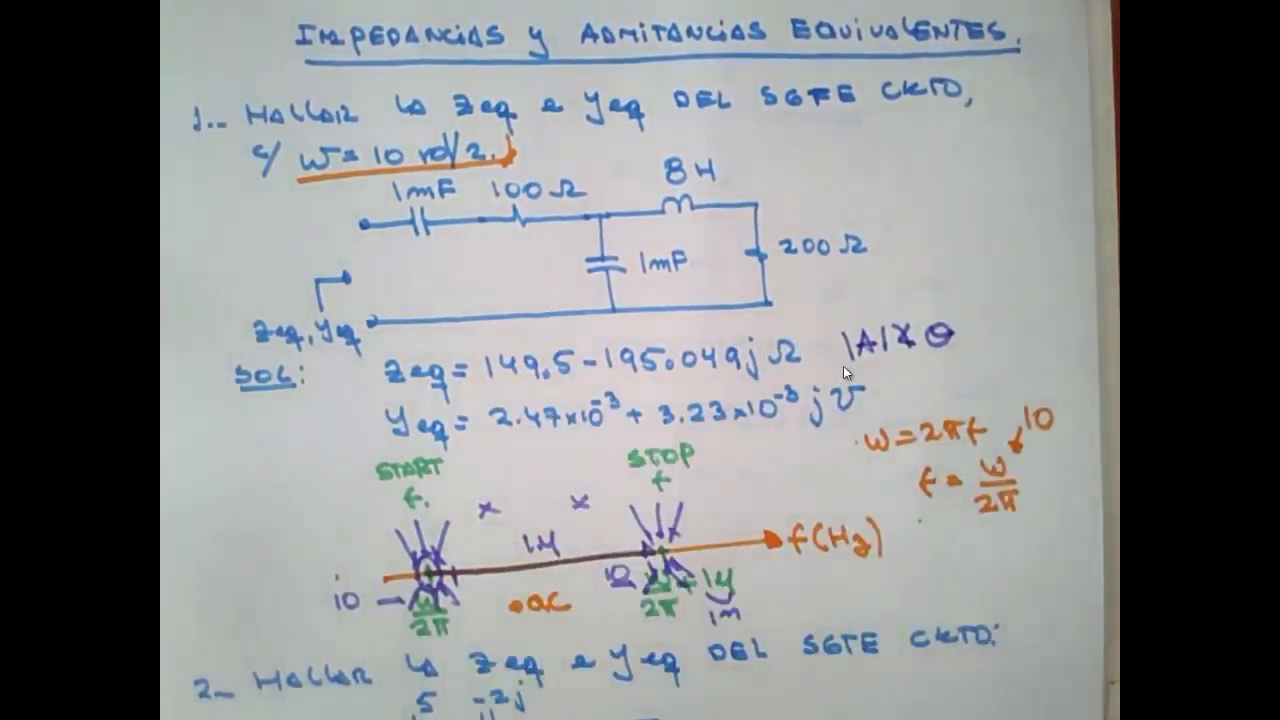
mouse_move(1034, 188)
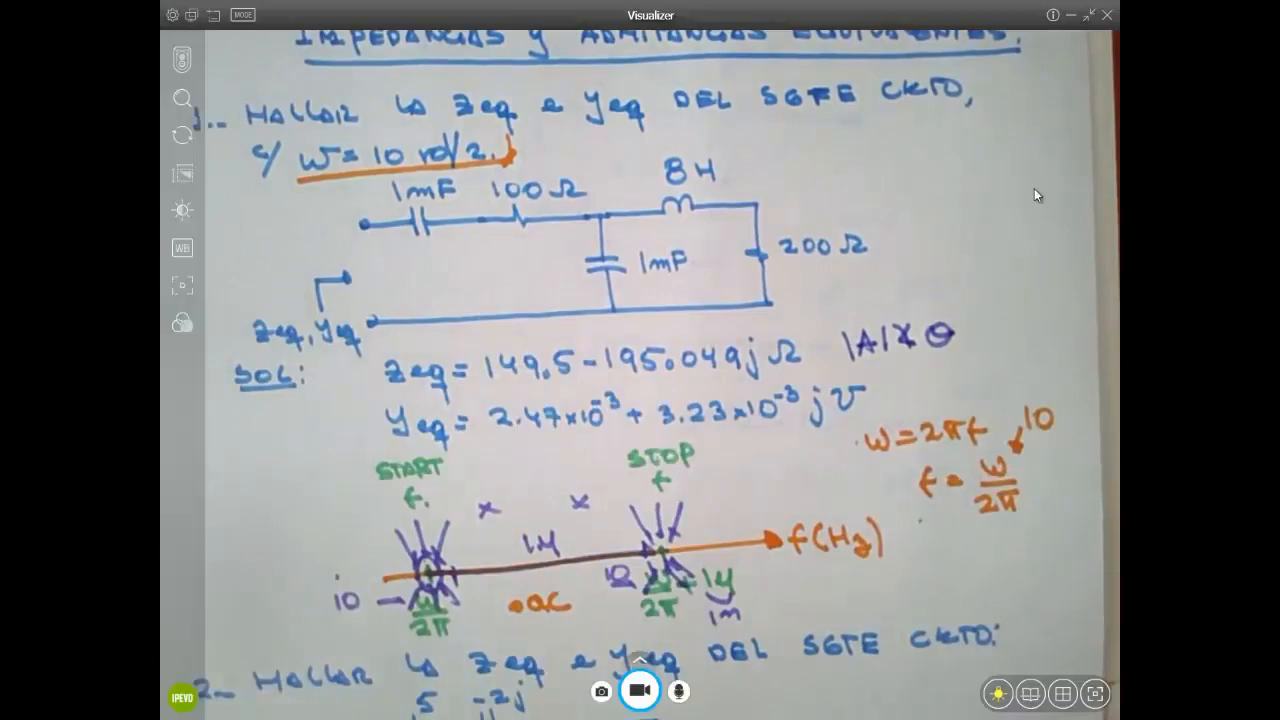
- Return to LTspice and change the impedance plot's representation from Bode to Cartesian
left_click(1069, 16)
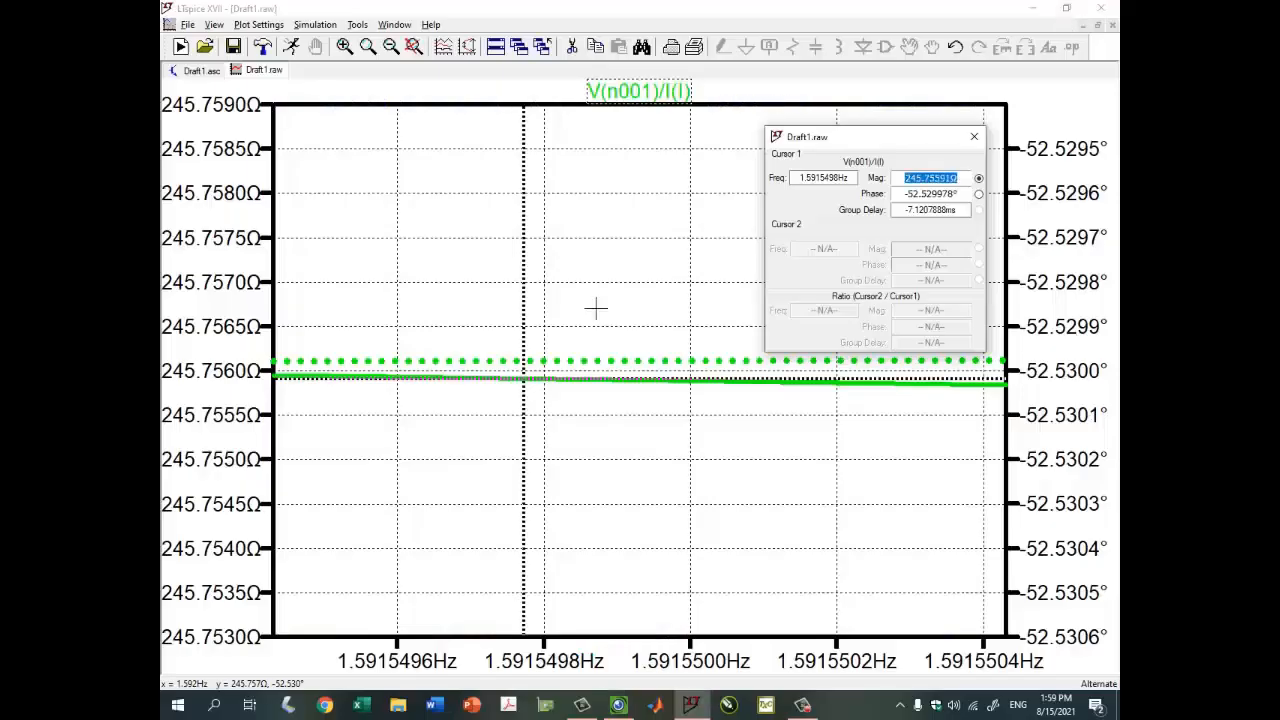
right_click(203, 326)
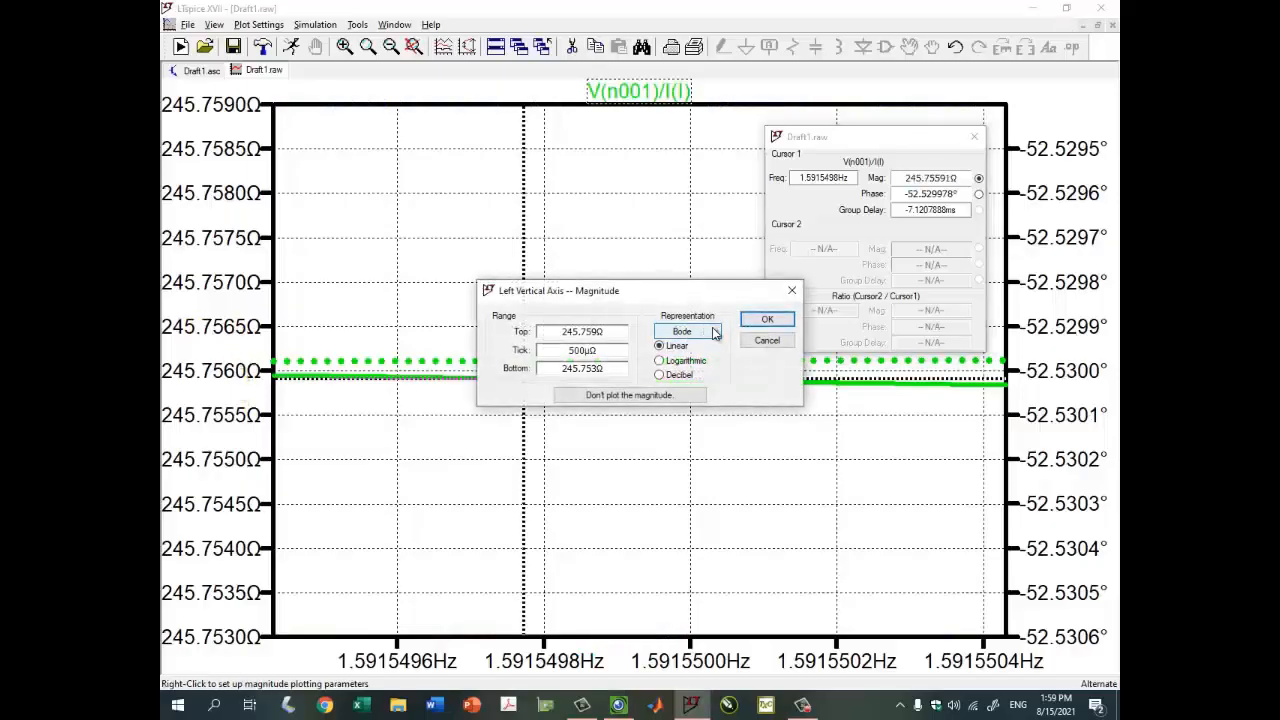
left_click(688, 333)
left_click(697, 366)
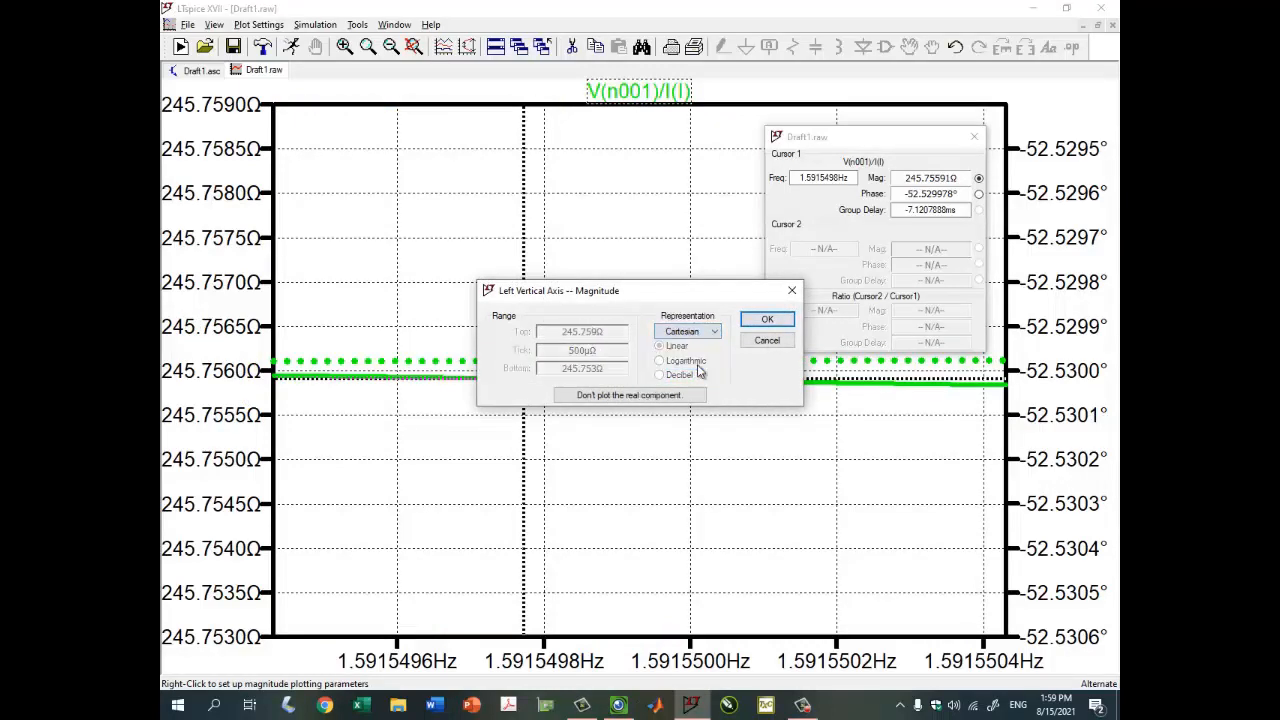
left_click(757, 319)
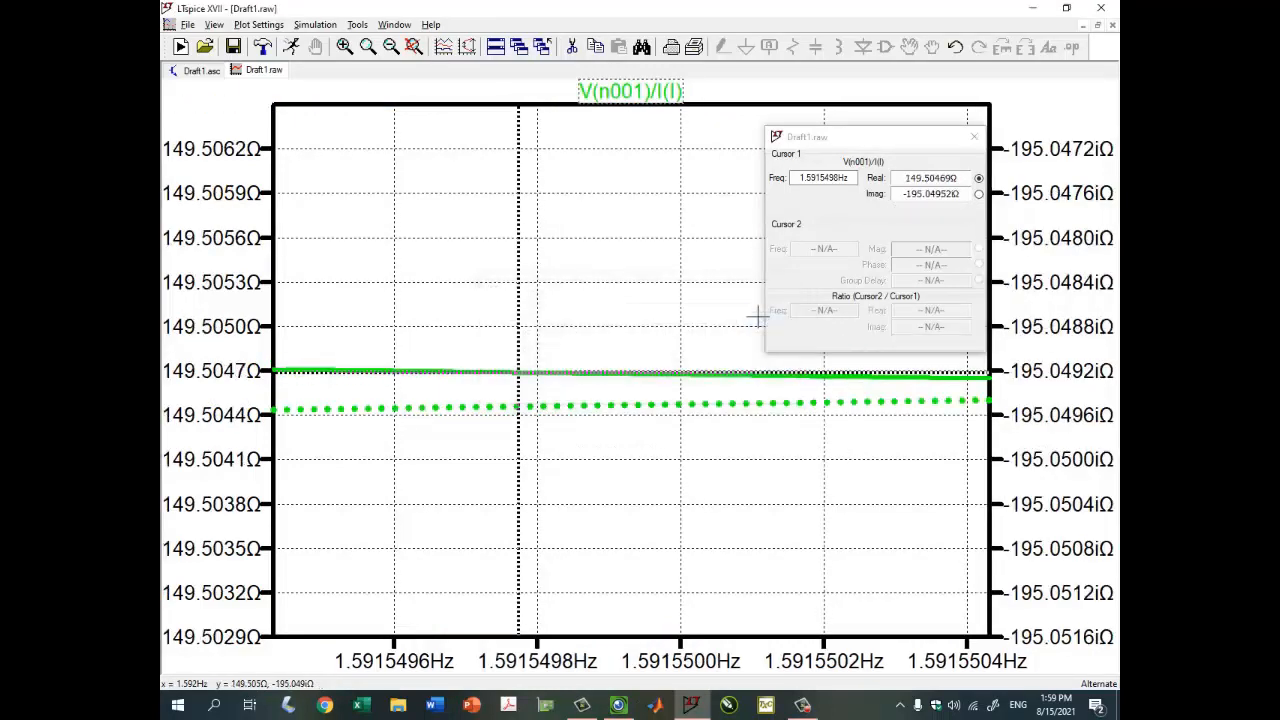
- Move the cursor to about 1.5915496 Hz and about 1.5915494 Hz, and compare the impedance's real and imaginary parts with the handwritten solution
left_click_drag(847, 136, 737, 131)
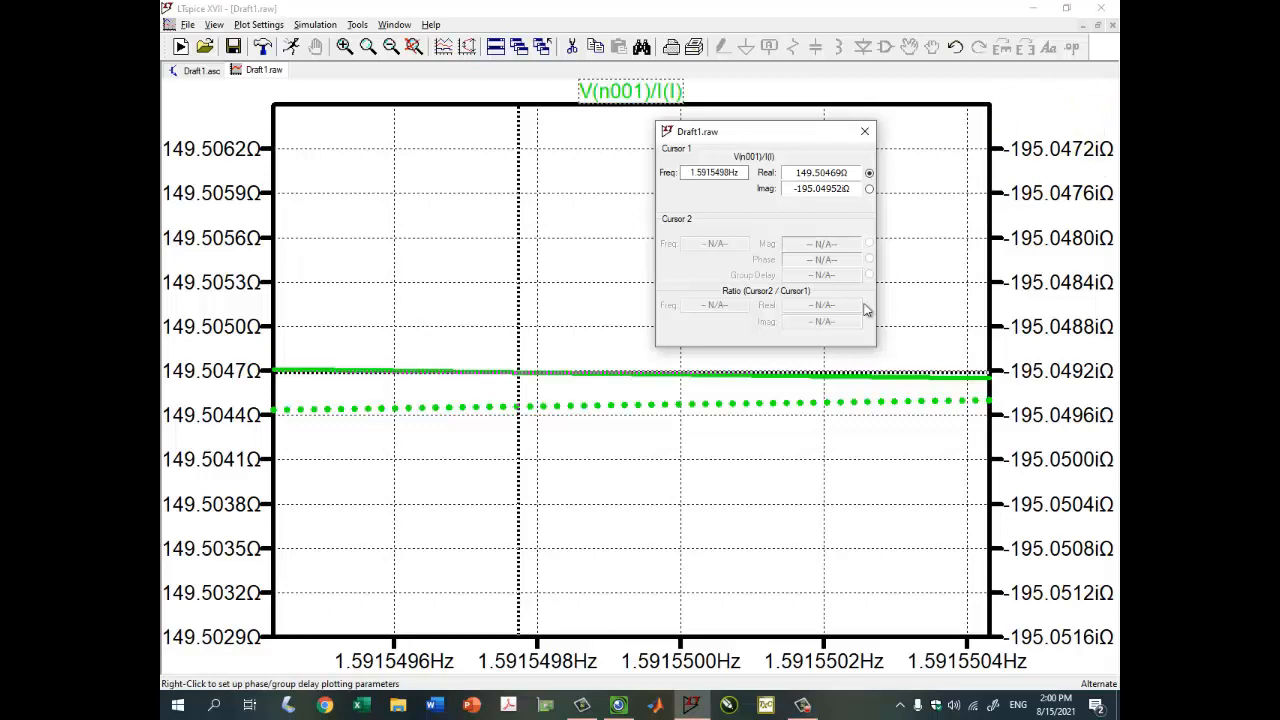
left_click_drag(520, 371, 345, 378)
left_click_drag(860, 421, 381, 370)
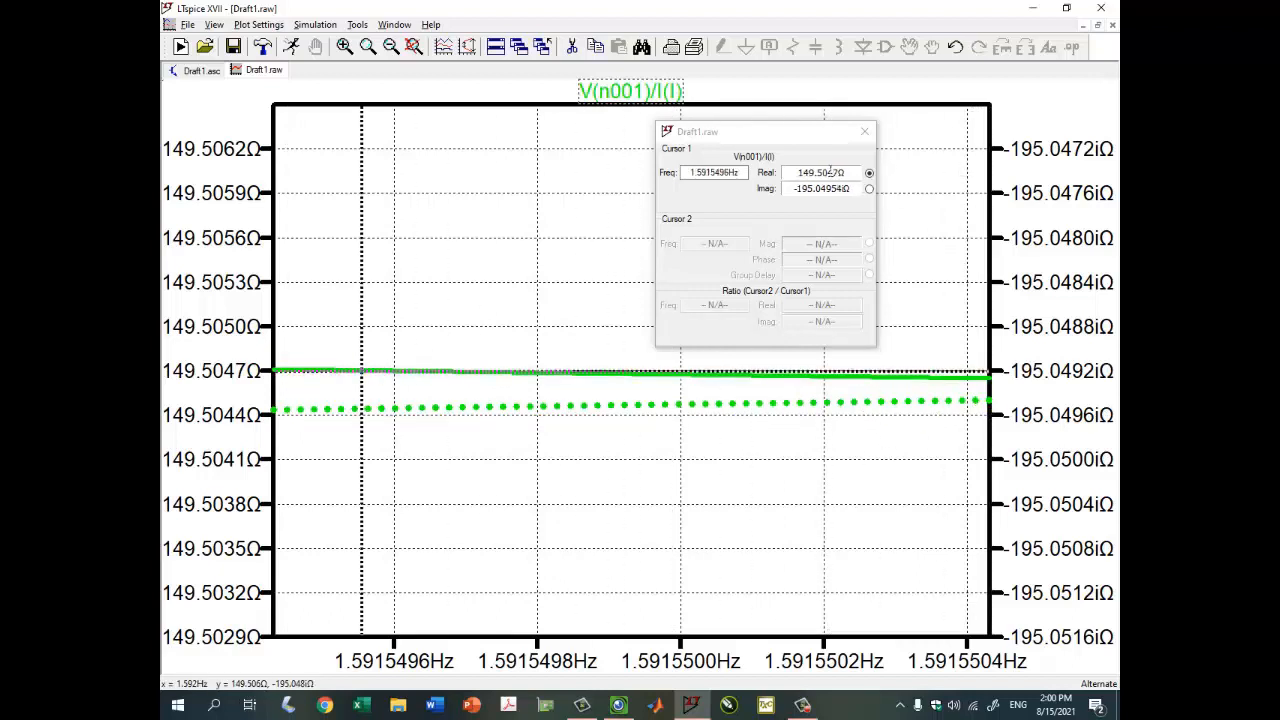
left_click_drag(827, 172, 841, 173)
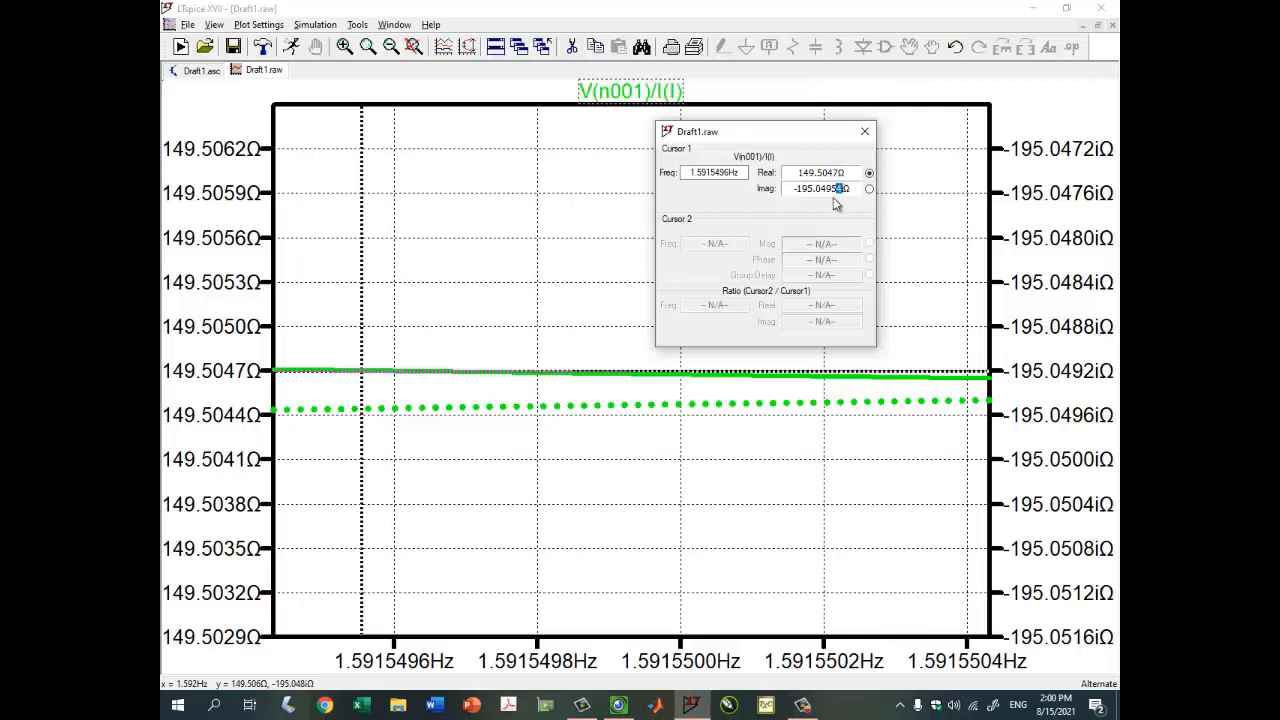
left_click_drag(357, 369, 267, 355)
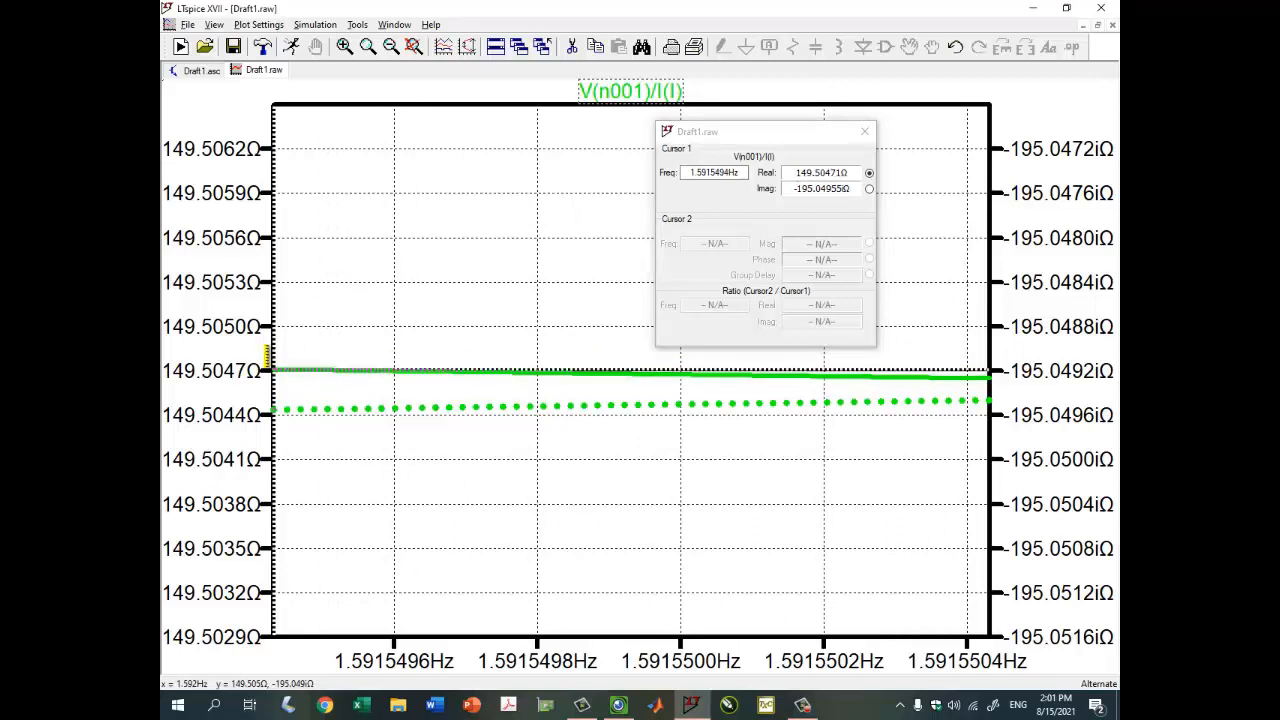
mouse_move(796, 172)
left_mouse_down()
mouse_move(826, 172)
mouse_move(813, 189)
left_mouse_up()
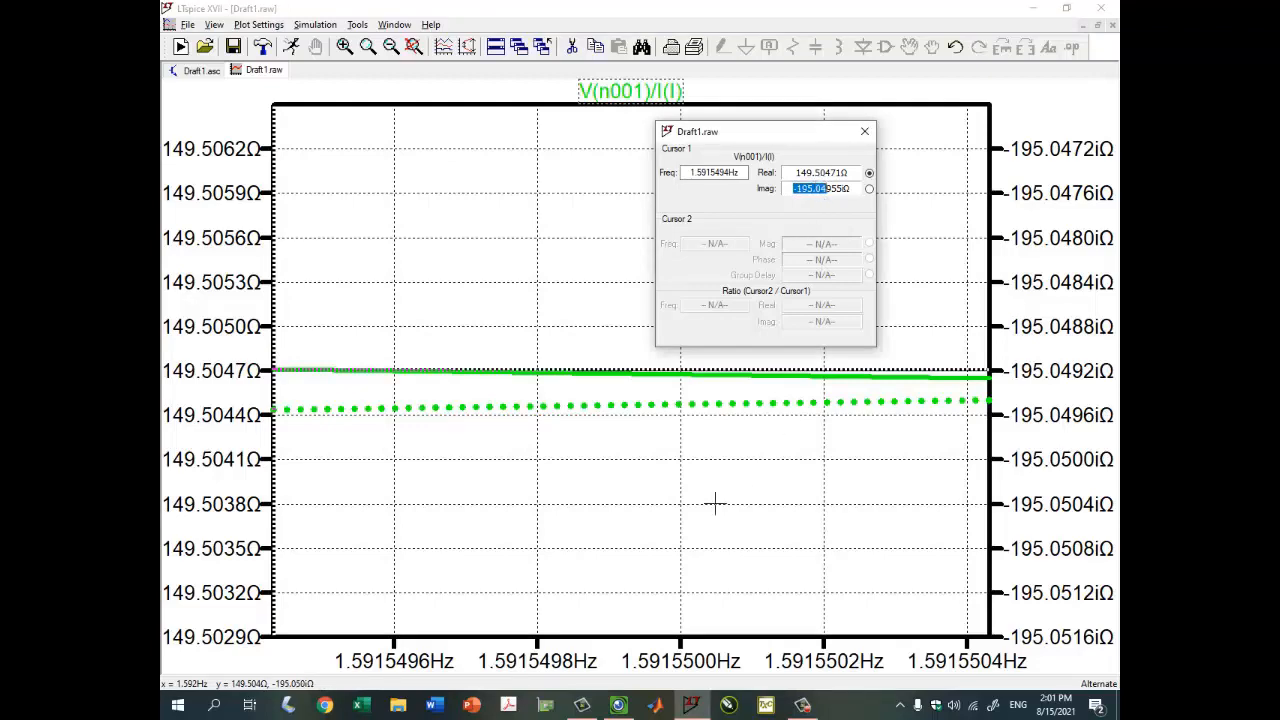
left_click(620, 706)
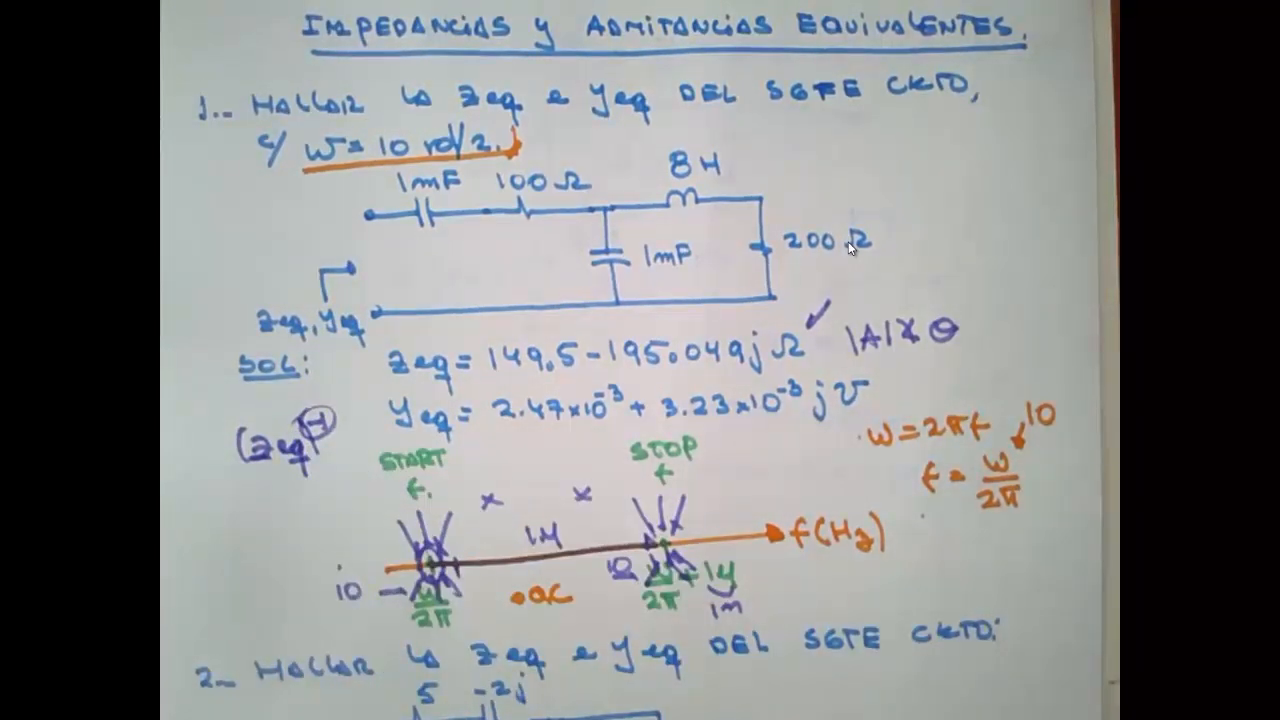
left_click(1073, 17)
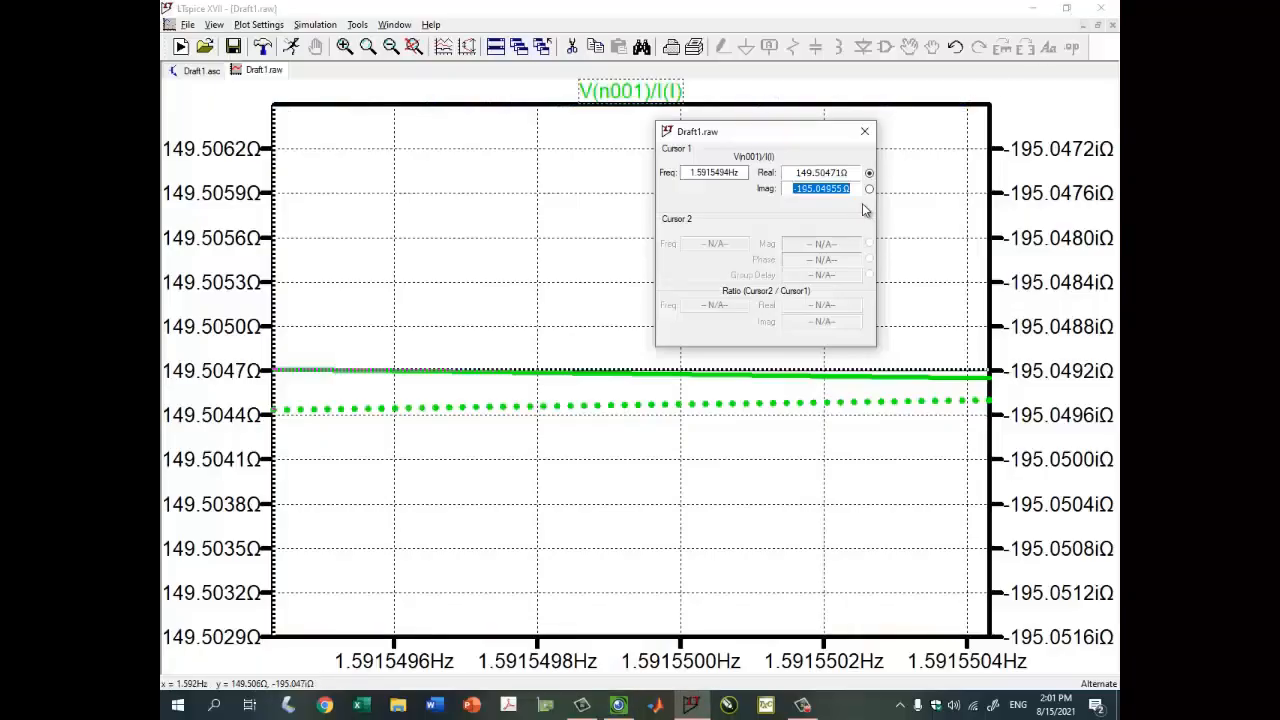
- Close the cursor readout and change the trace's expression to (V(n001)/I(I))**(-1) to plot the equivalent admittance
left_click(865, 131)
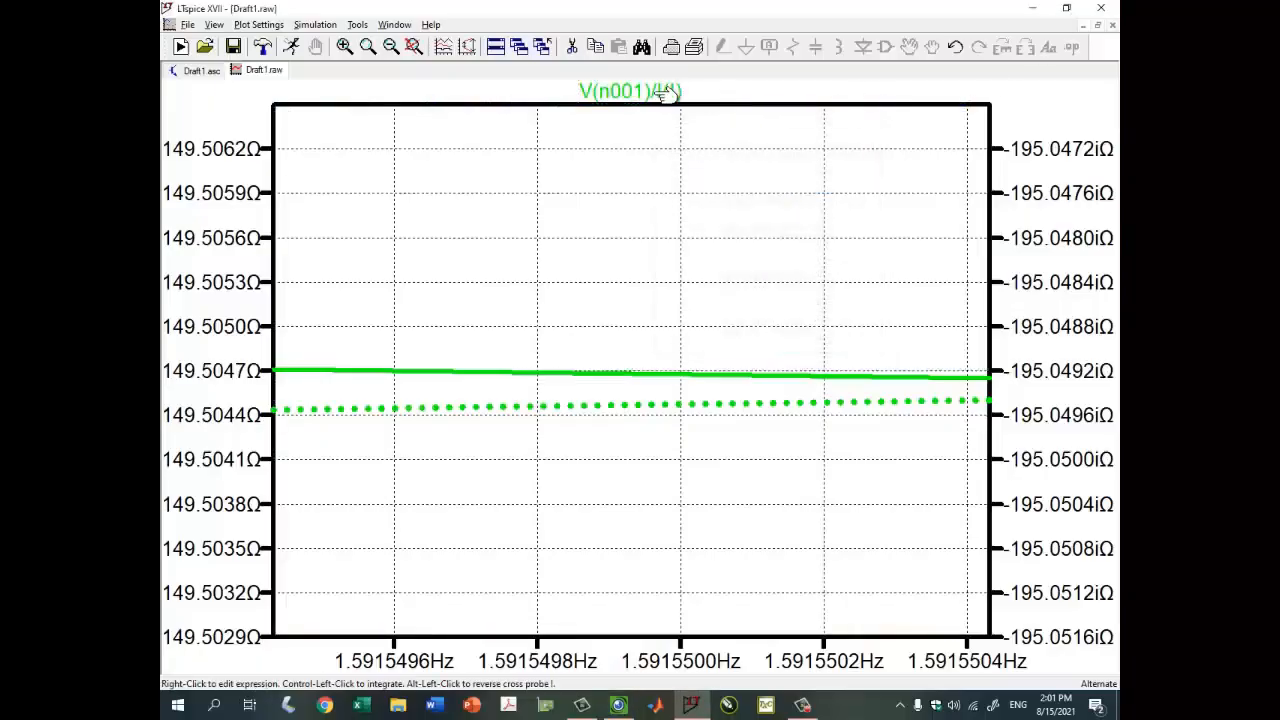
right_click(656, 95)
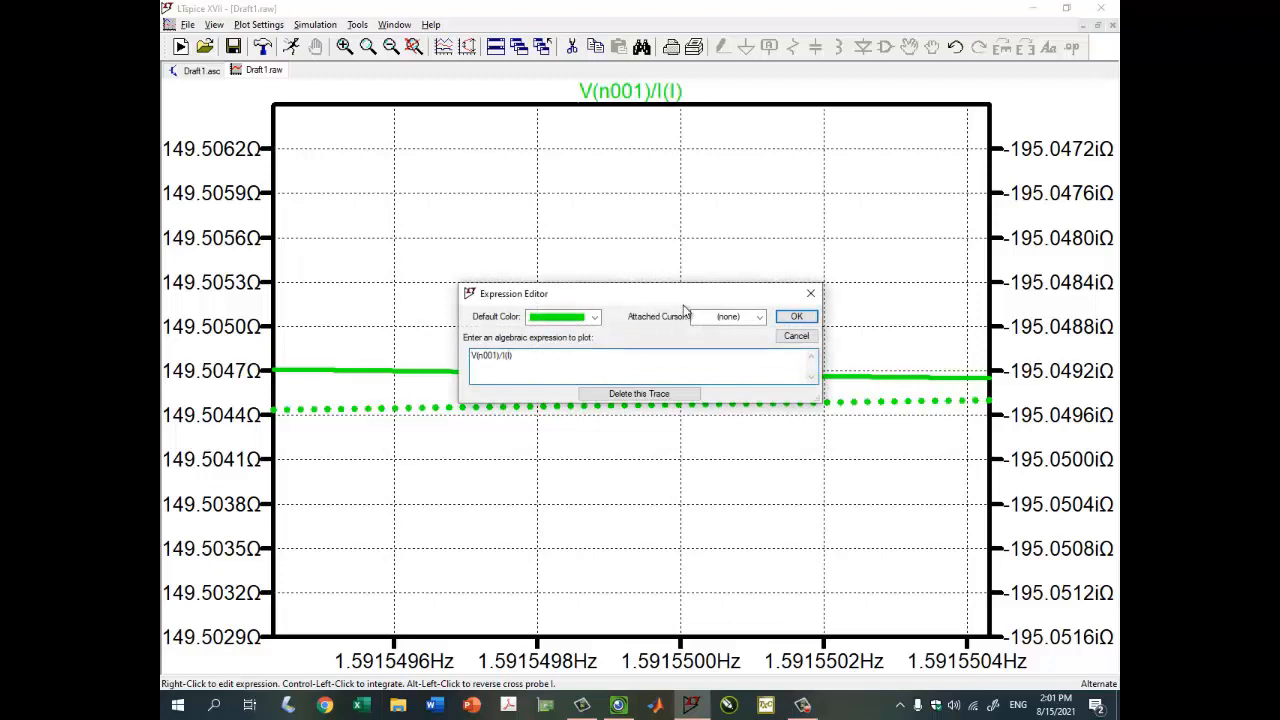
type("(")
key("Return")
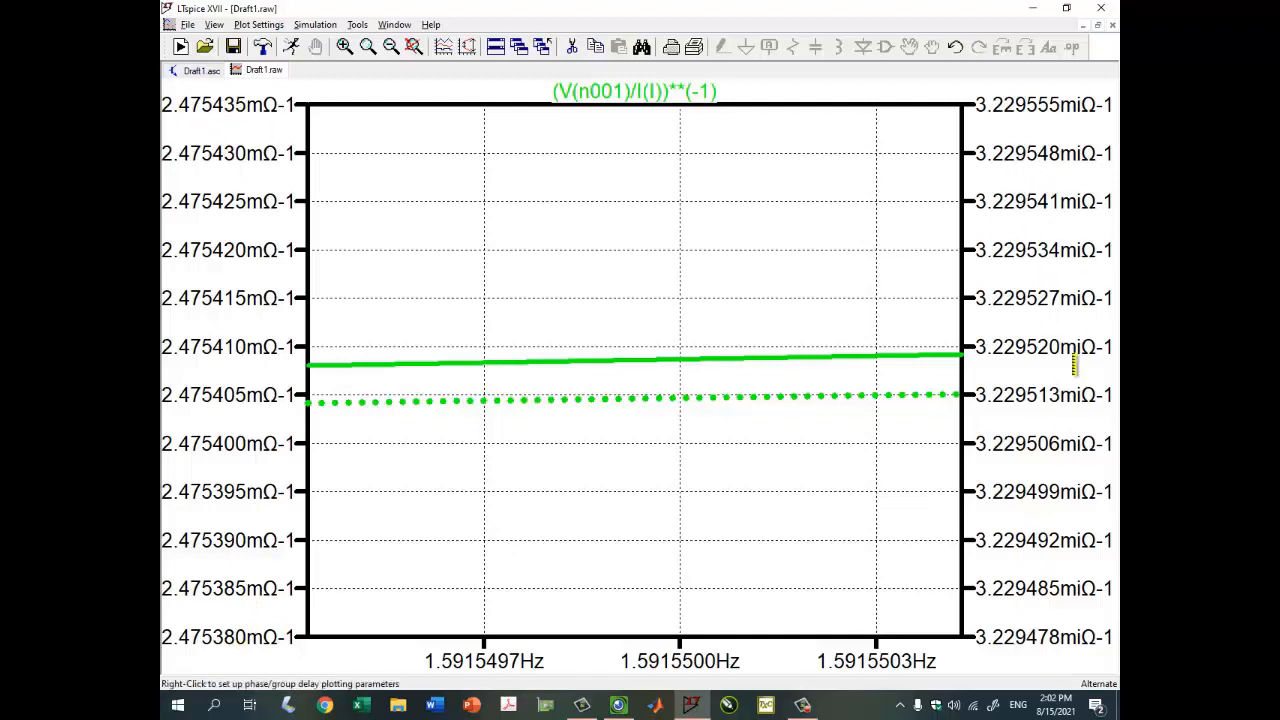
- Attach a cursor to the (V(n001)/I(I))**(-1) trace and move it to about 1.5915502 Hz
left_click(634, 91)
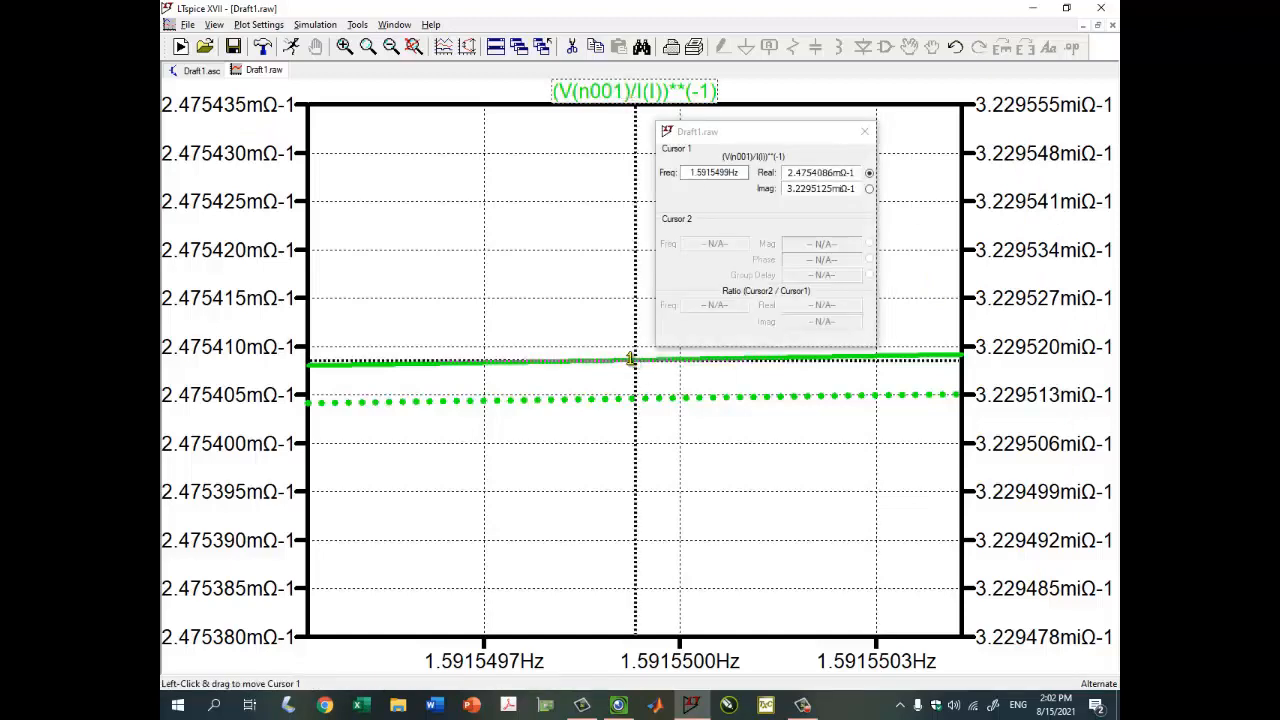
left_click_drag(621, 360, 558, 368)
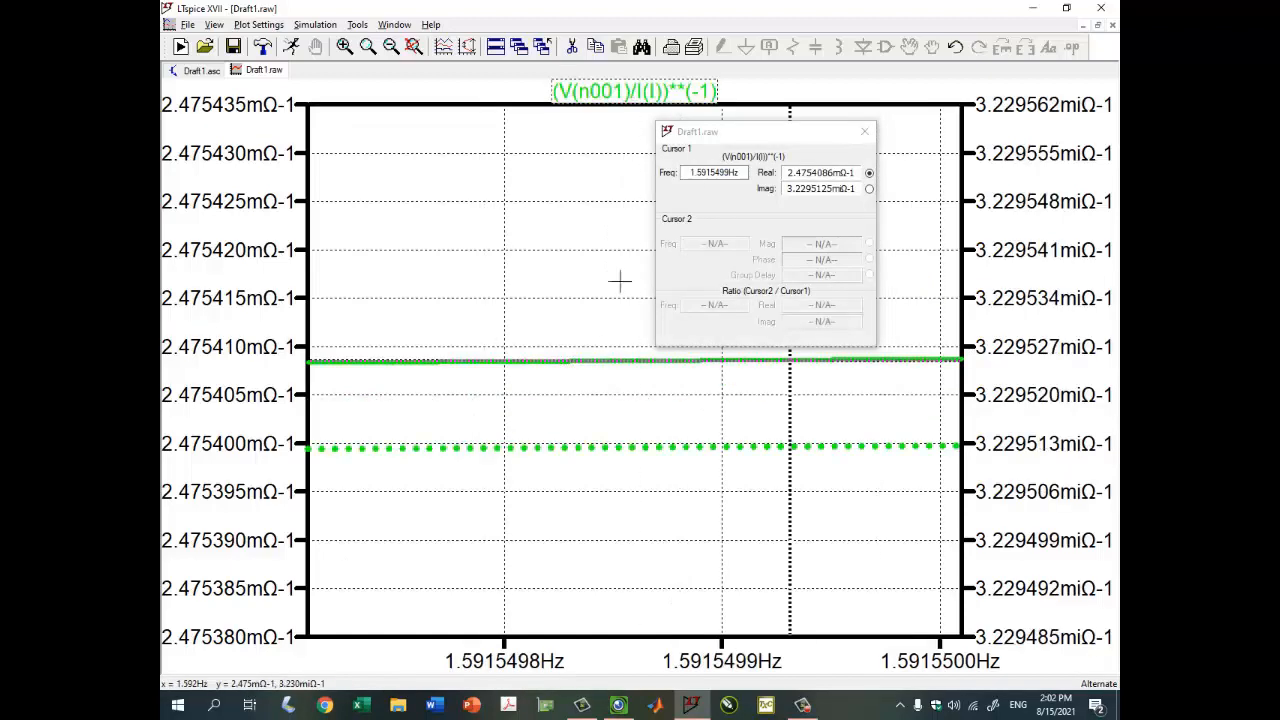
left_click(391, 46)
left_click_drag(610, 371, 930, 378)
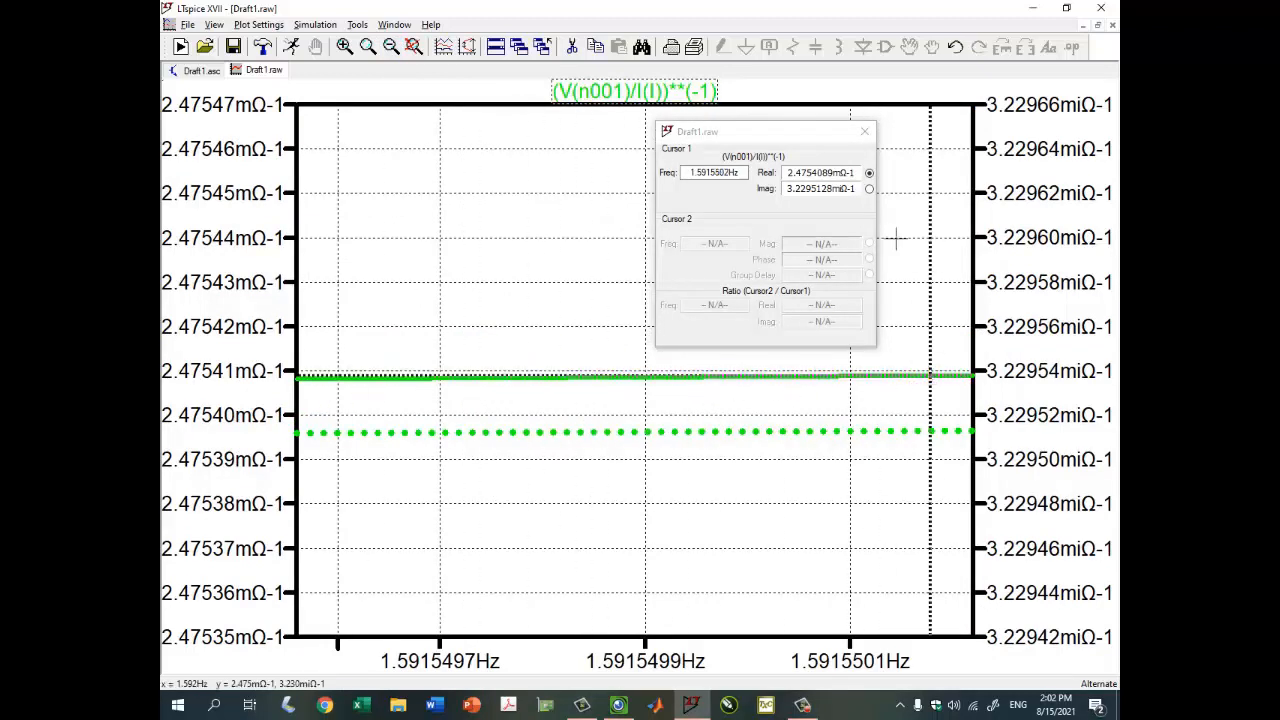
- Read the admittance's real and imaginary parts at the cursor and compare them with the handwritten Yeq of the first circuit
left_click_drag(788, 174, 809, 174)
left_click(836, 173)
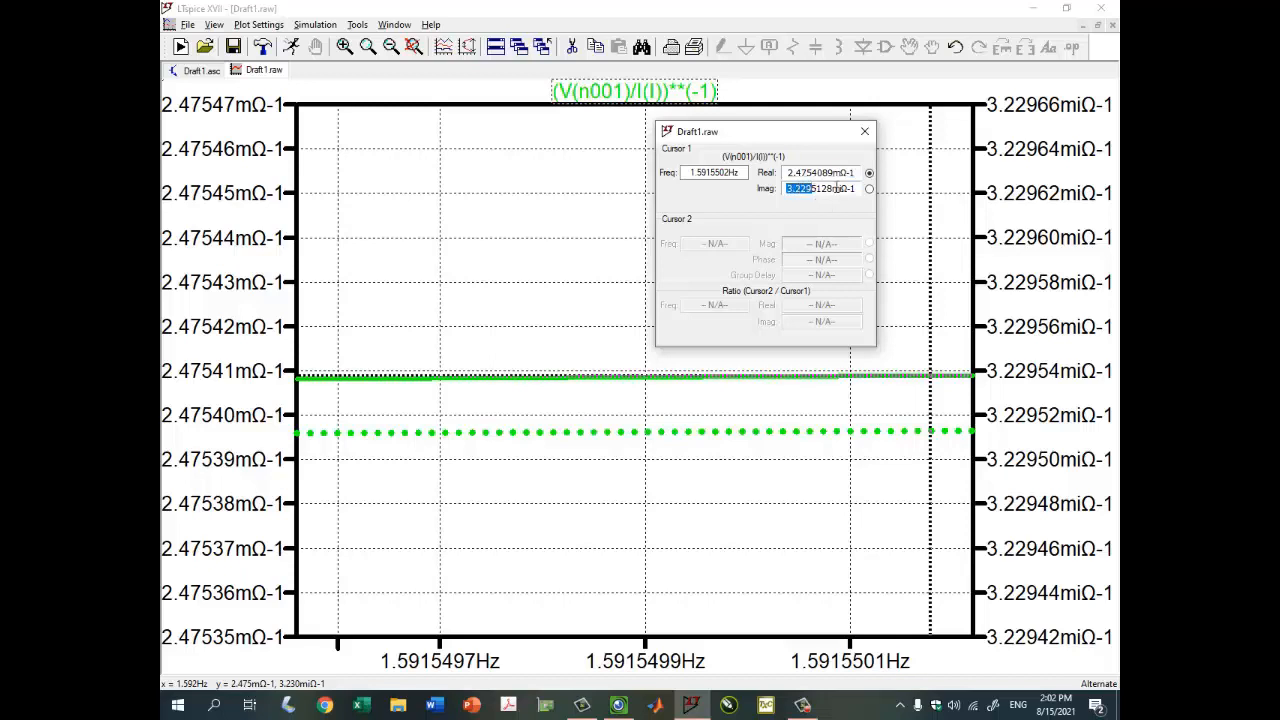
left_click(843, 188)
left_click(619, 705)
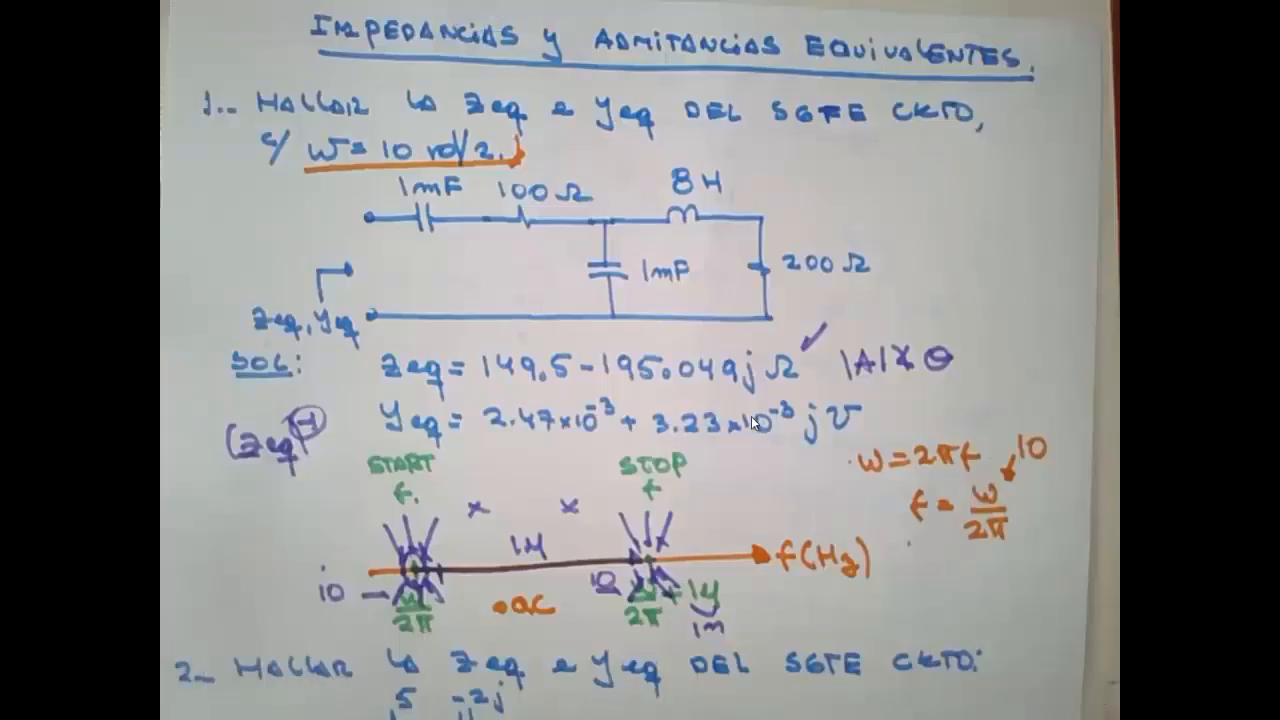
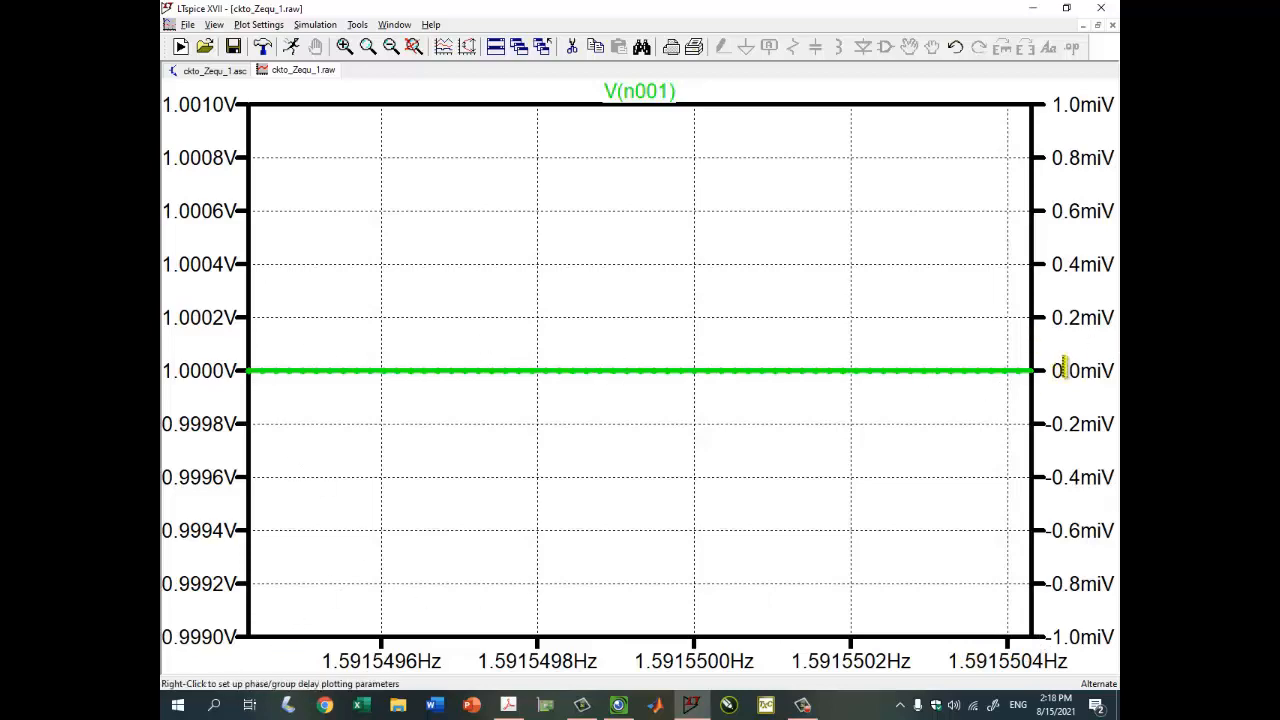
- Check source i in the ckto_Zequ_1 schematic and change the V(n001) trace's expression to V(n001)/i(i) in the enlarged plot
left_click(1097, 26)
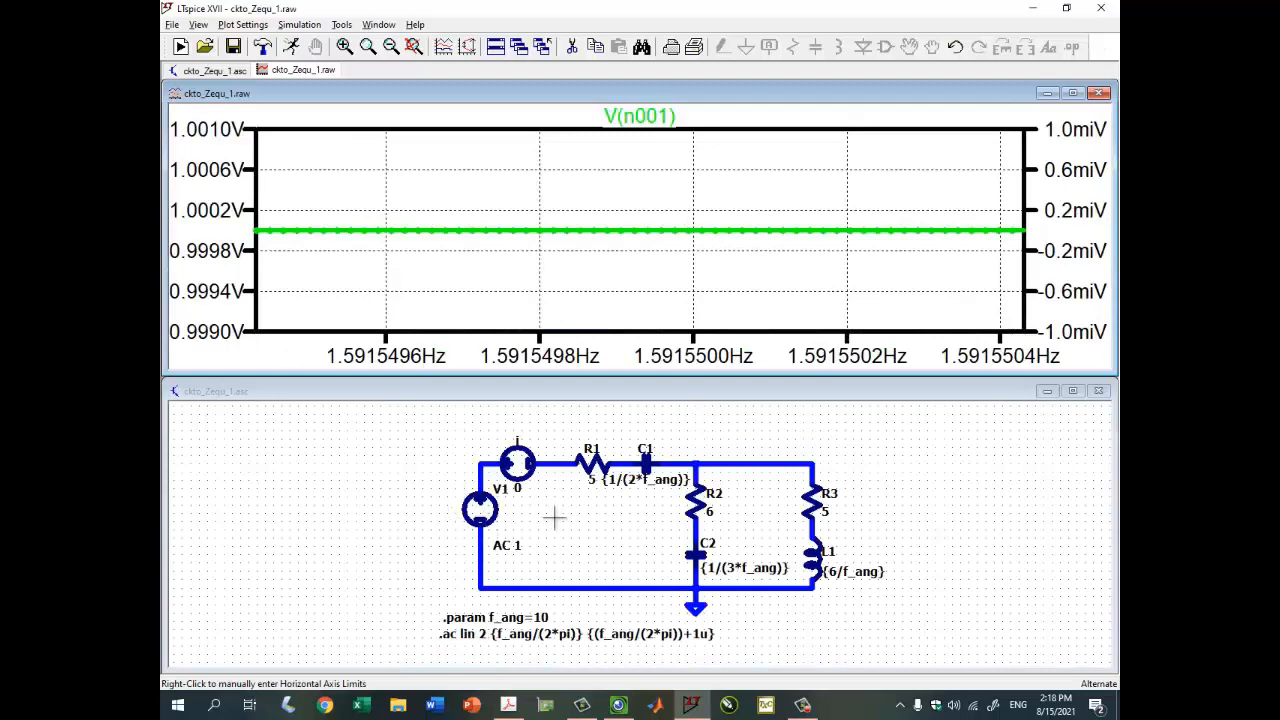
left_click(608, 521)
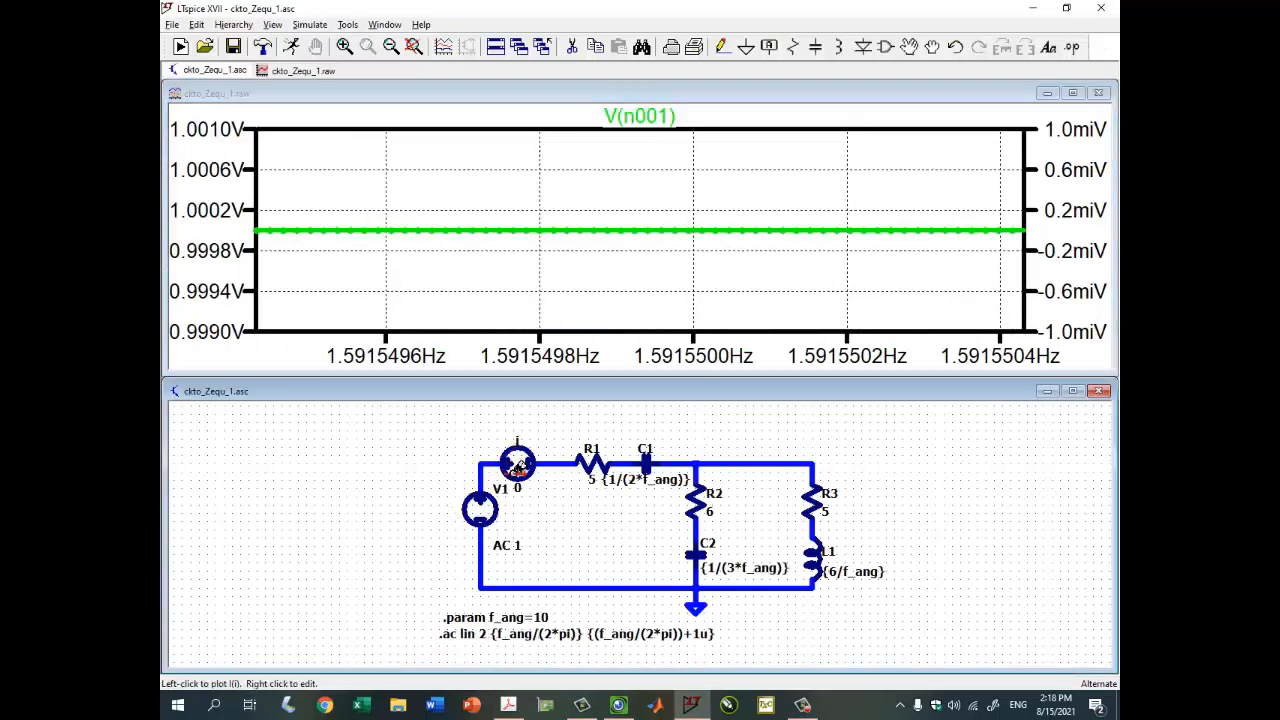
scroll(545, 460, "up", 3)
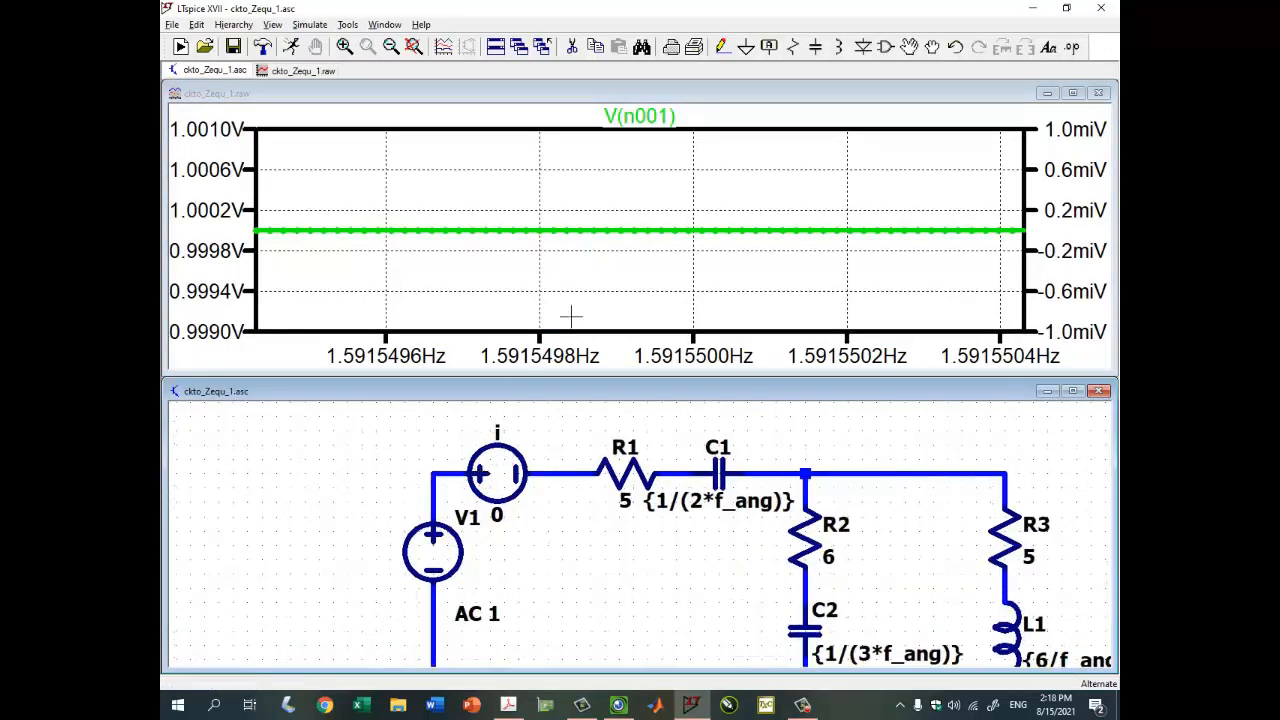
left_click(1072, 92)
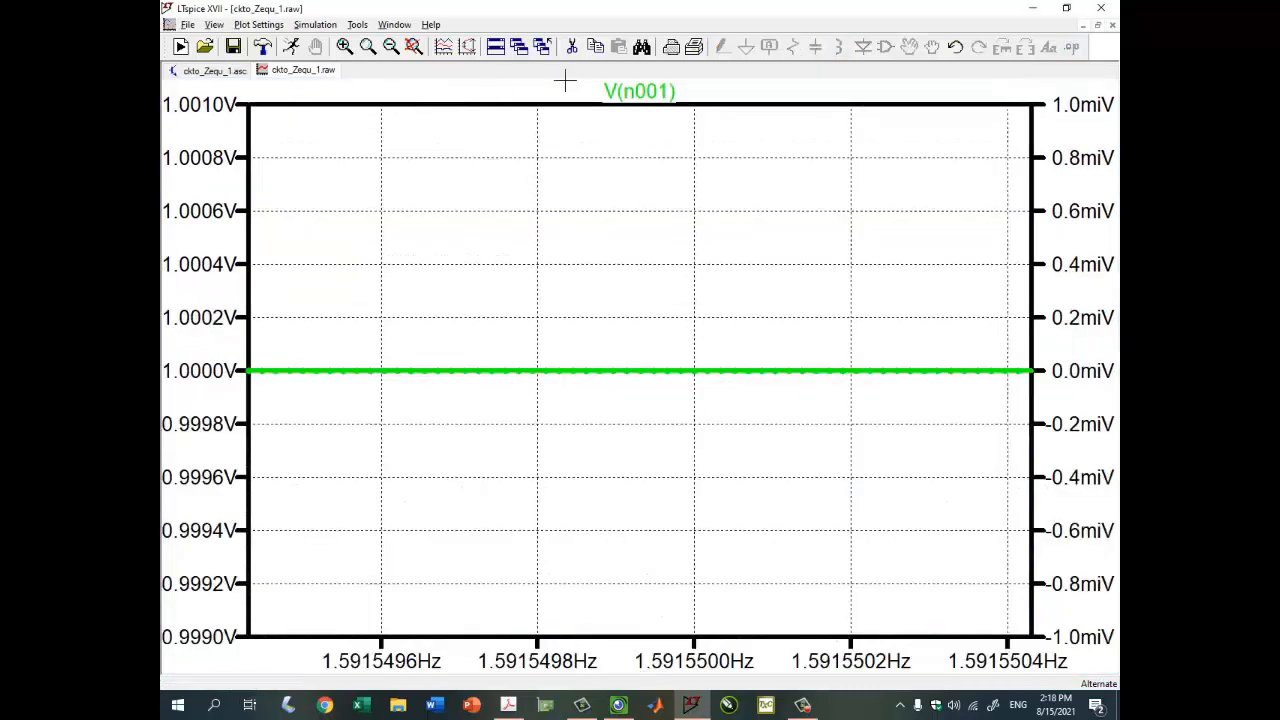
right_click(634, 92)
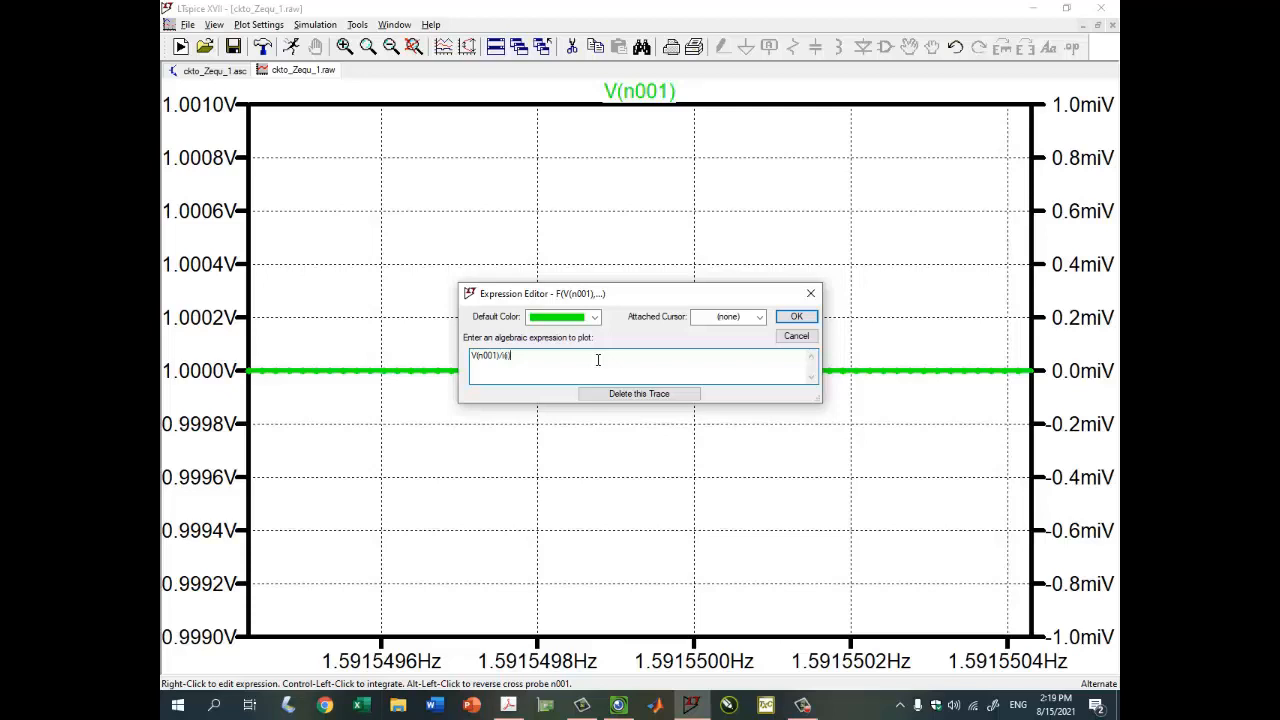
key("Return")
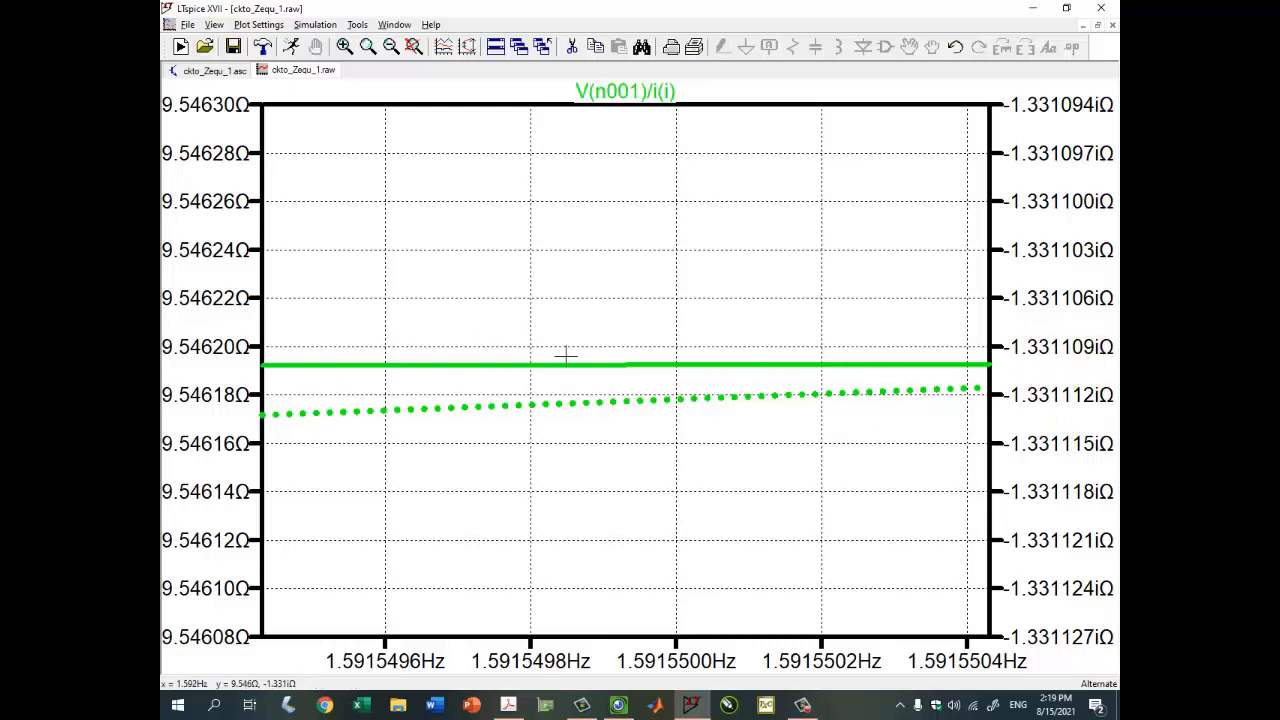
- Attach a cursor to the V(n001)/i(i) trace and move it to about 1.5915504 Hz
left_click(655, 92)
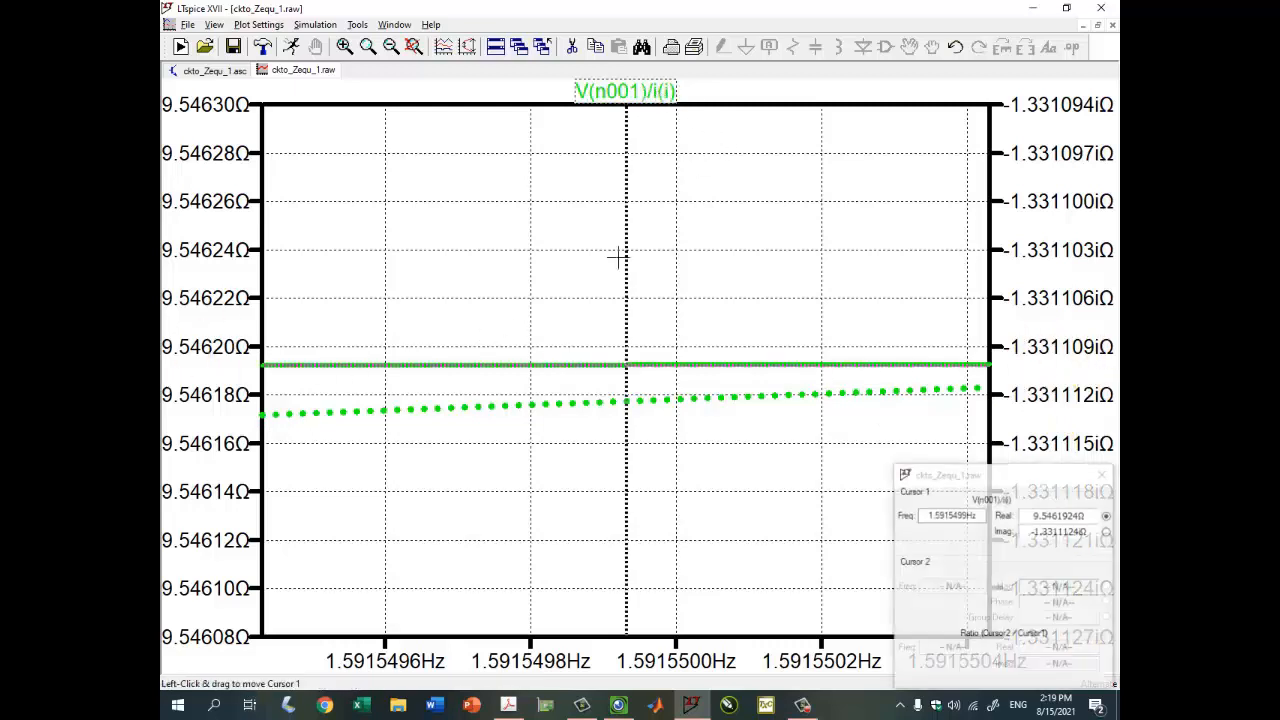
left_click_drag(940, 480, 760, 140)
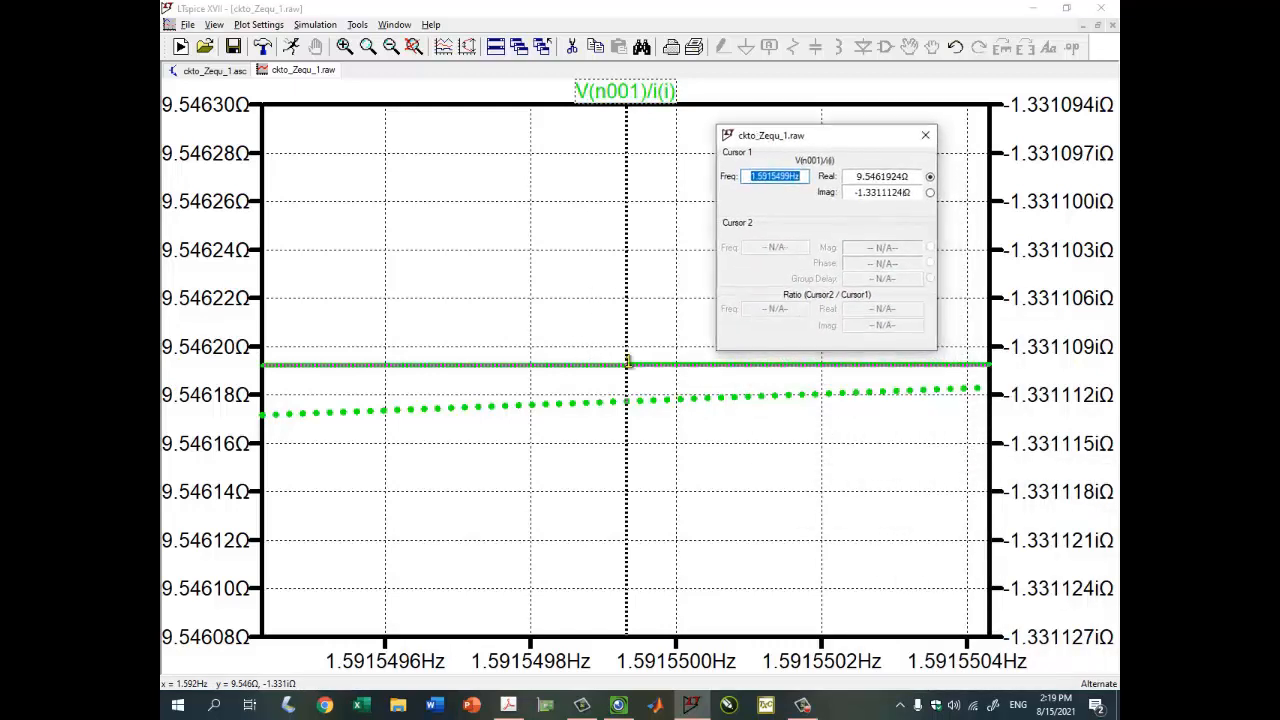
mouse_move(626, 362)
left_mouse_down()
mouse_move(264, 380)
mouse_move(1001, 360)
left_mouse_up()
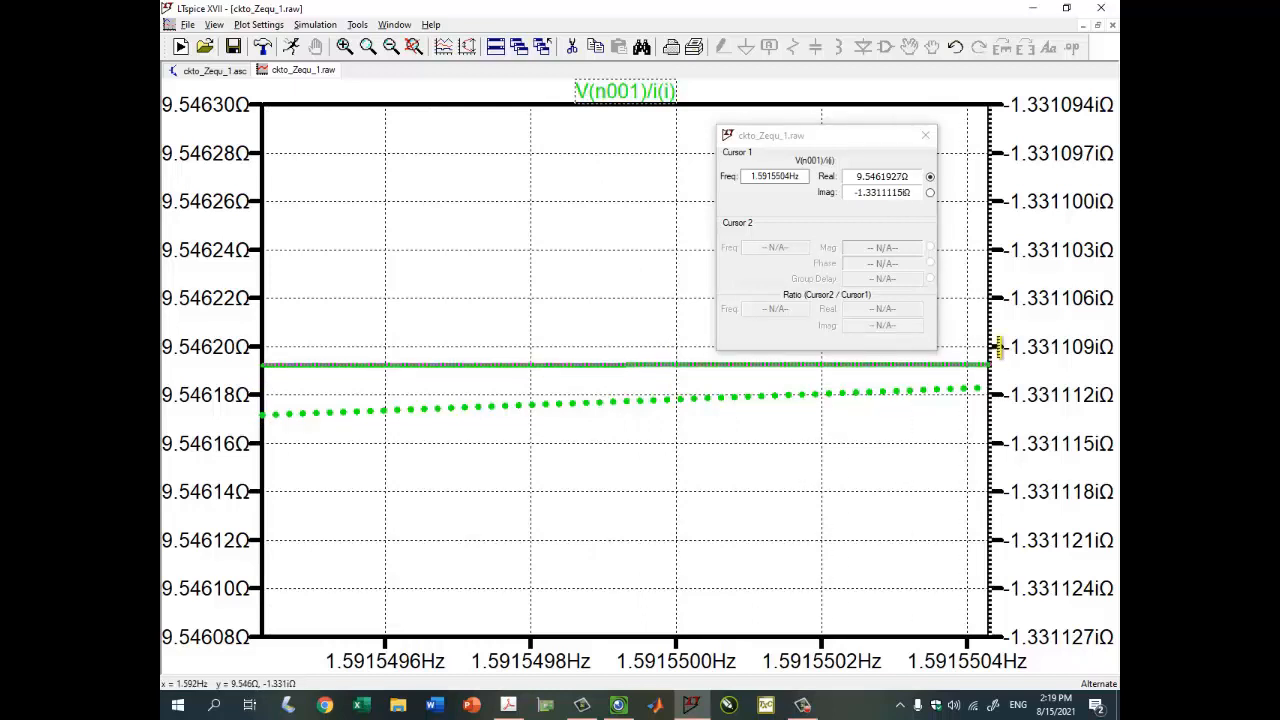
- Read the impedance's real and imaginary parts at the cursor and compare them with the handwritten Zeq of the second circuit
left_click(864, 175)
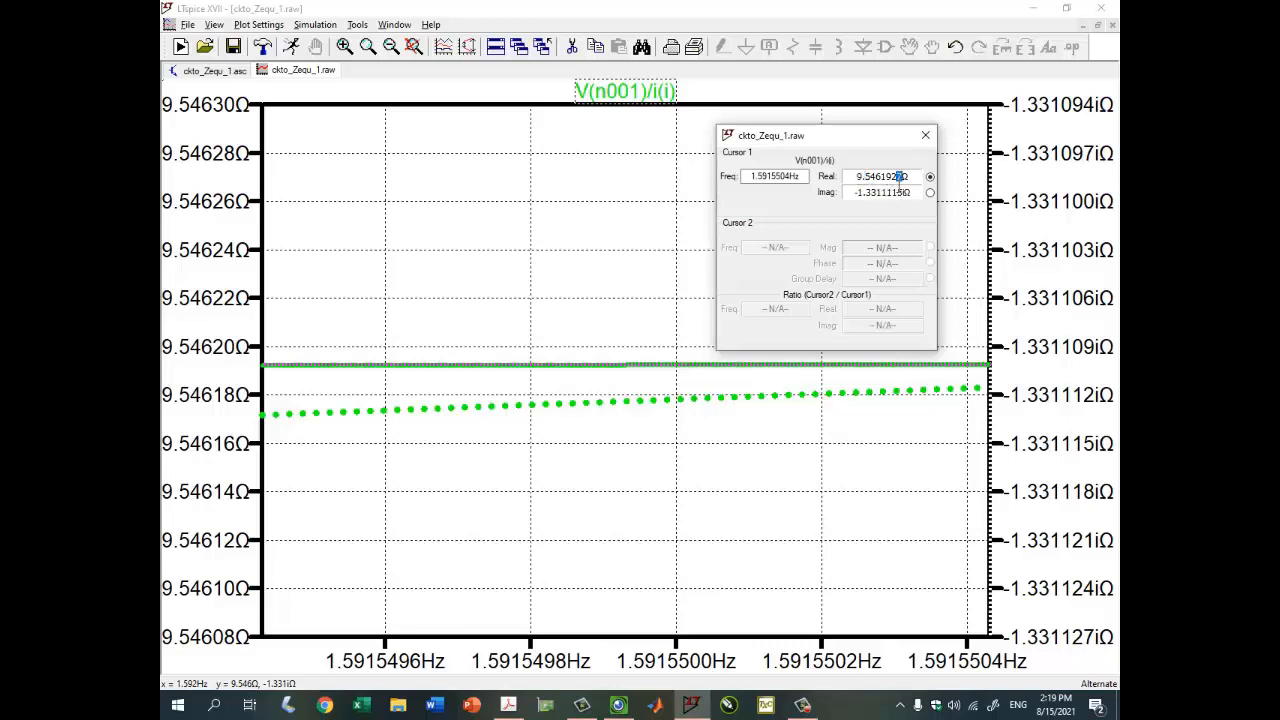
left_click_drag(857, 176, 877, 176)
left_click_drag(855, 192, 877, 193)
left_click(621, 709)
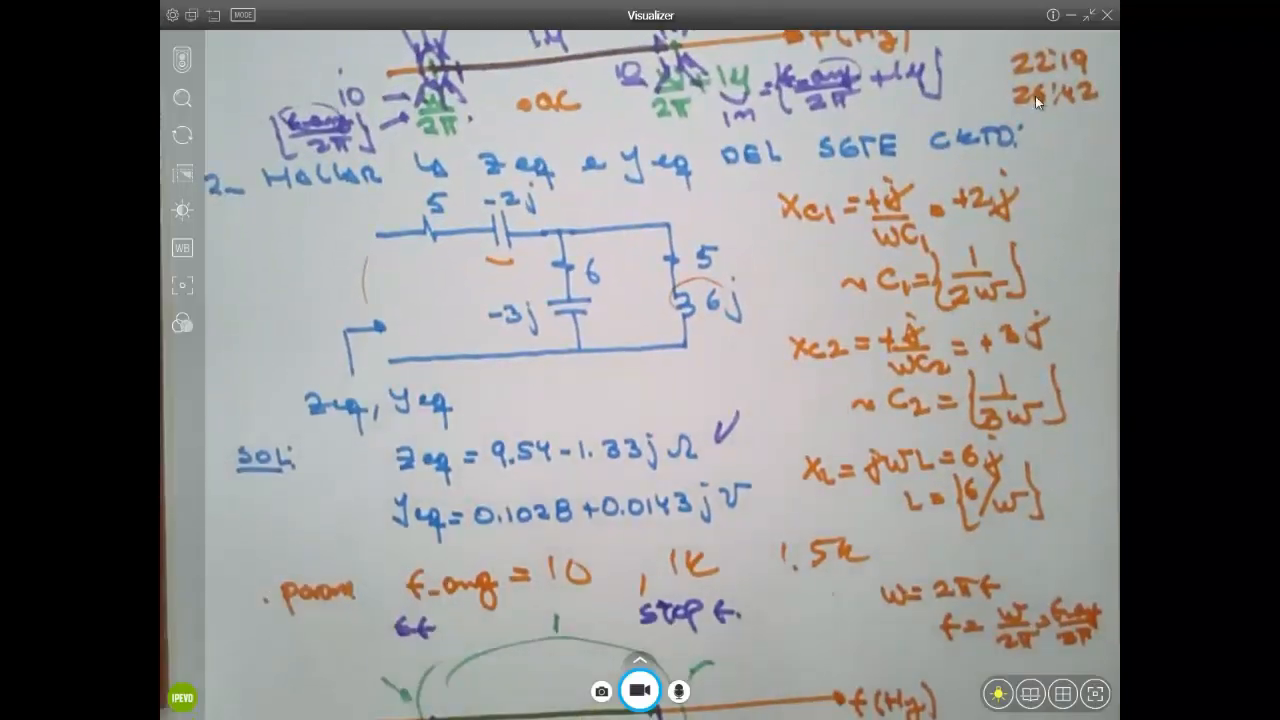
left_click(1070, 17)
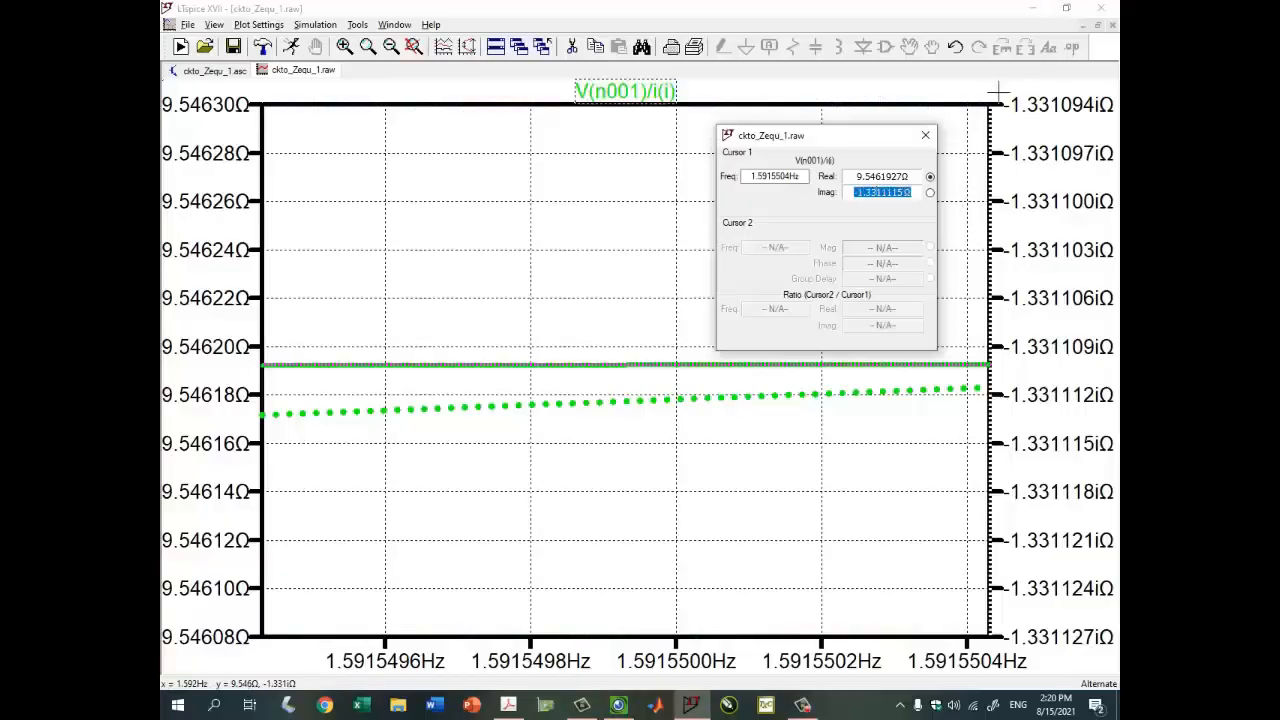
- Change the trace's expression to (V(n001)/i(i))**(-1) and read the equivalent admittance's real and imaginary parts at the cursor
right_click(624, 91)
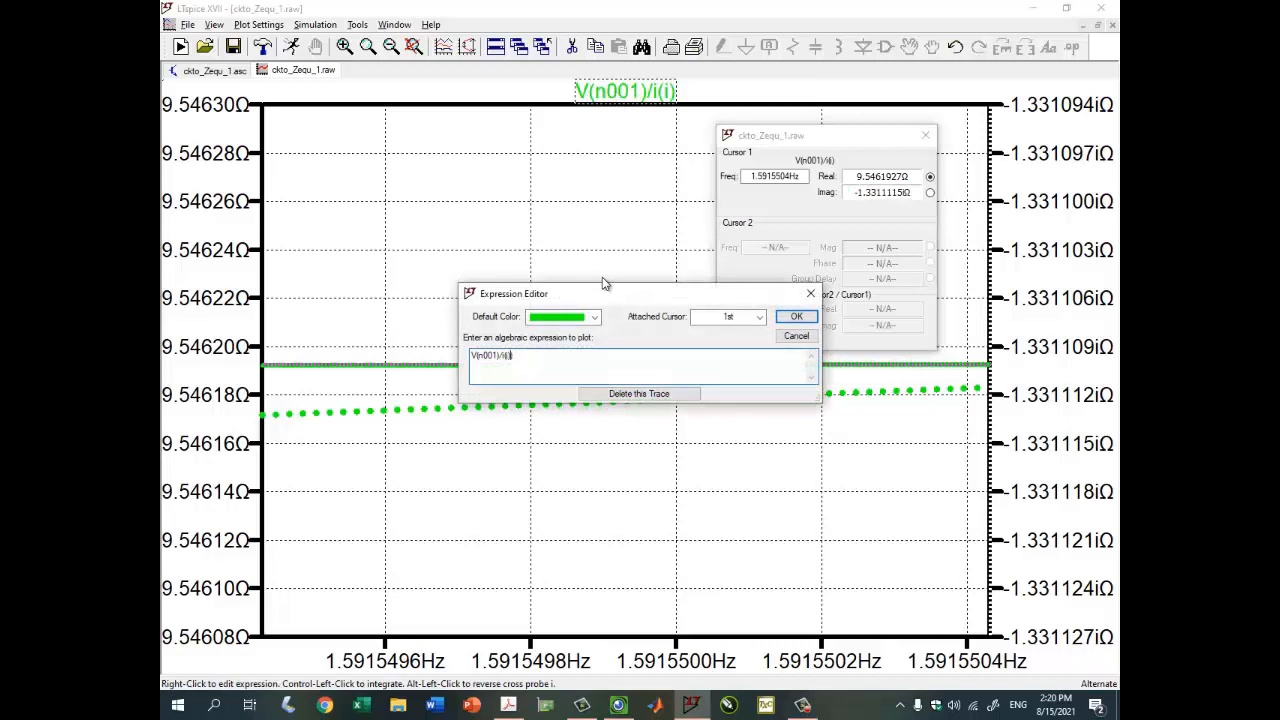
key("Home")
type("(")
key("Return")
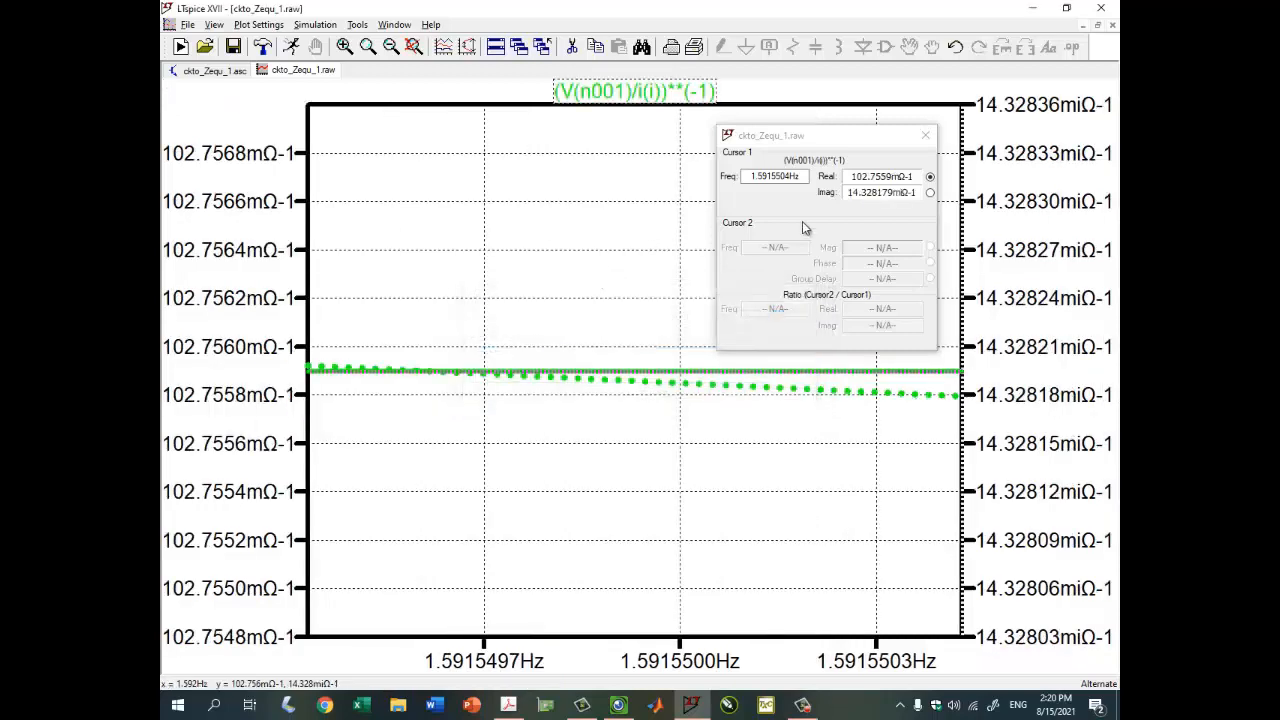
left_click_drag(831, 136, 807, 121)
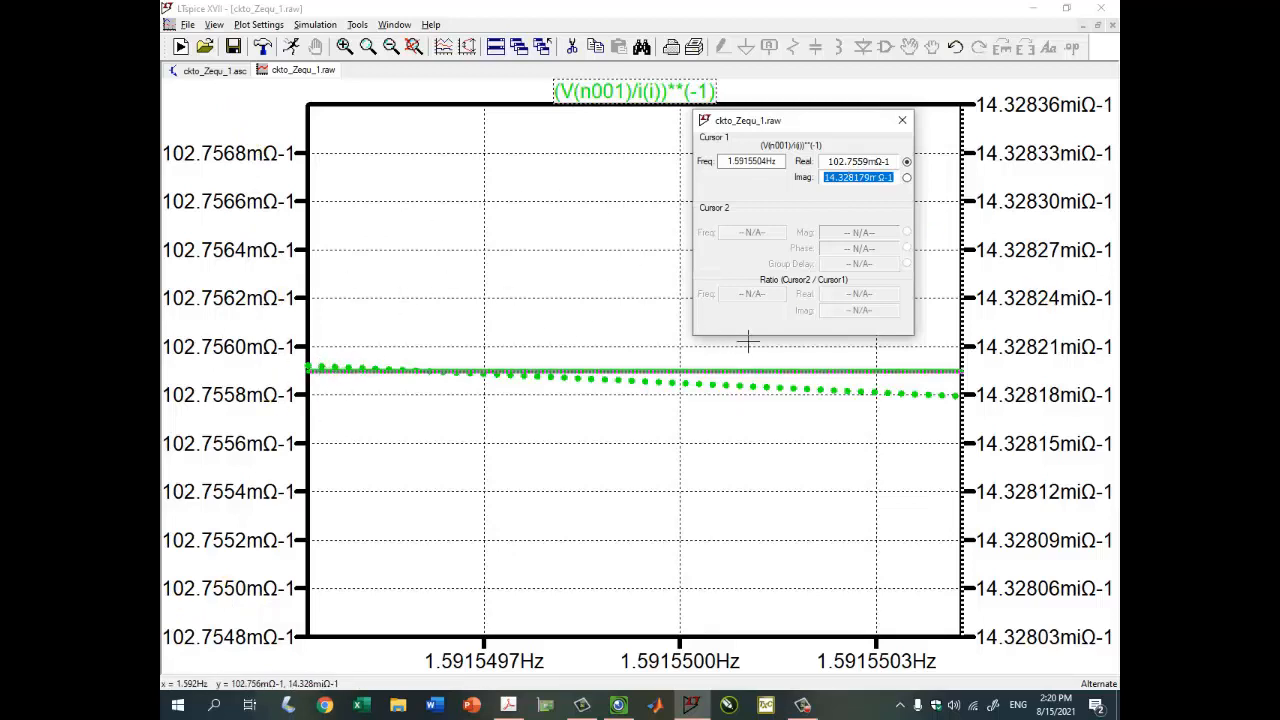
- Check the admittance's real and imaginary parts at the cursor and compare them with the handwritten Yeq of the second circuit
mouse_move(962, 378)
left_mouse_down()
mouse_move(829, 371)
mouse_move(688, 393)
mouse_move(520, 383)
mouse_move(300, 395)
mouse_move(492, 372)
mouse_move(962, 368)
left_mouse_up()
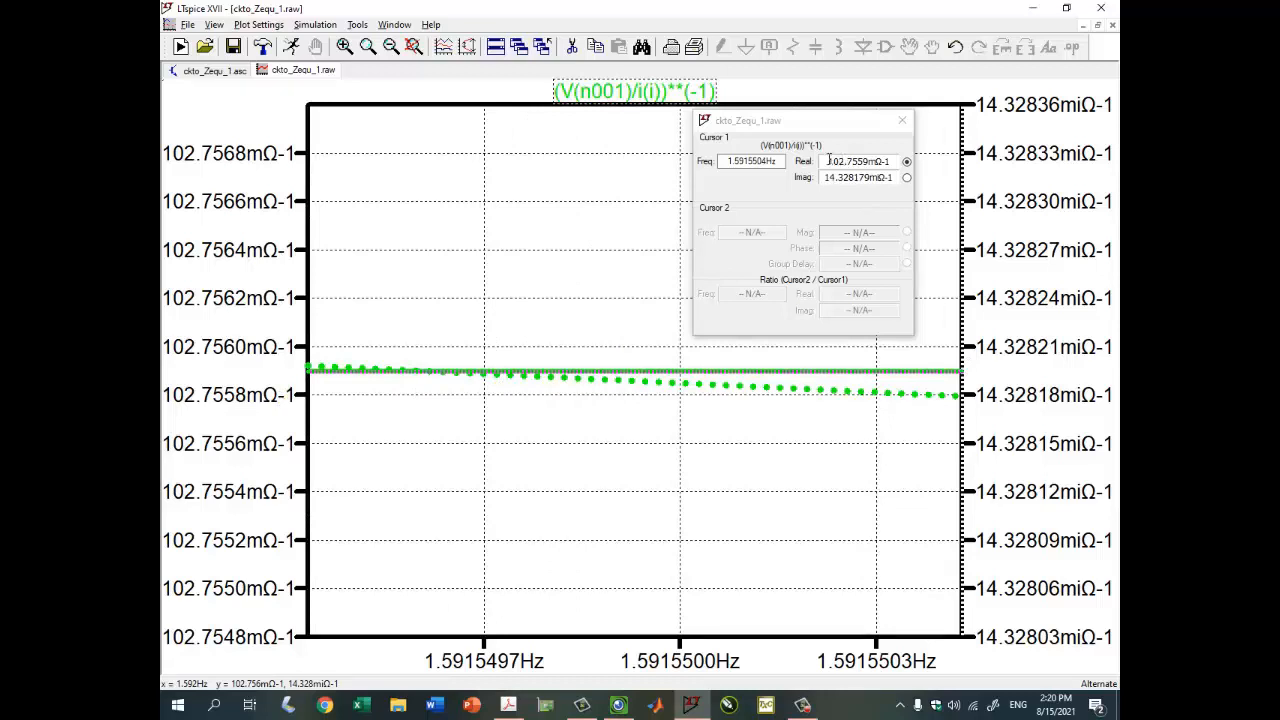
left_click_drag(829, 160, 834, 161)
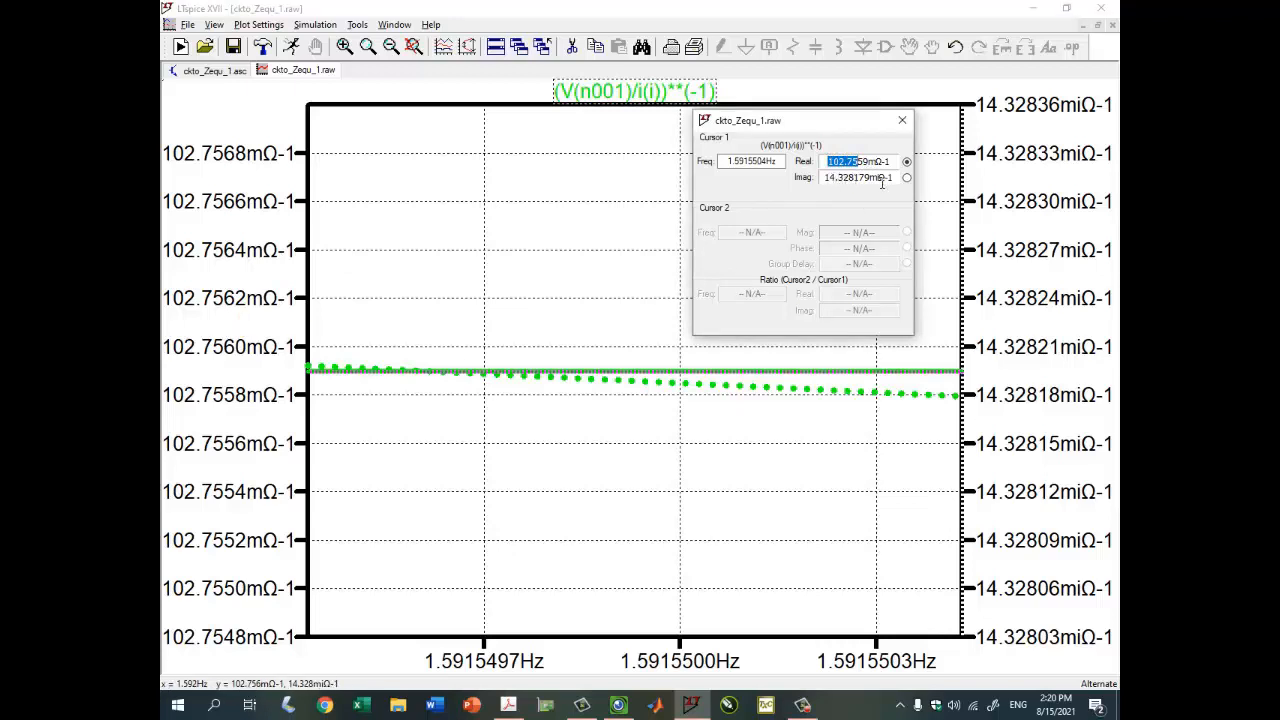
mouse_move(620, 707)
left_click(830, 162)
left_click(618, 705)
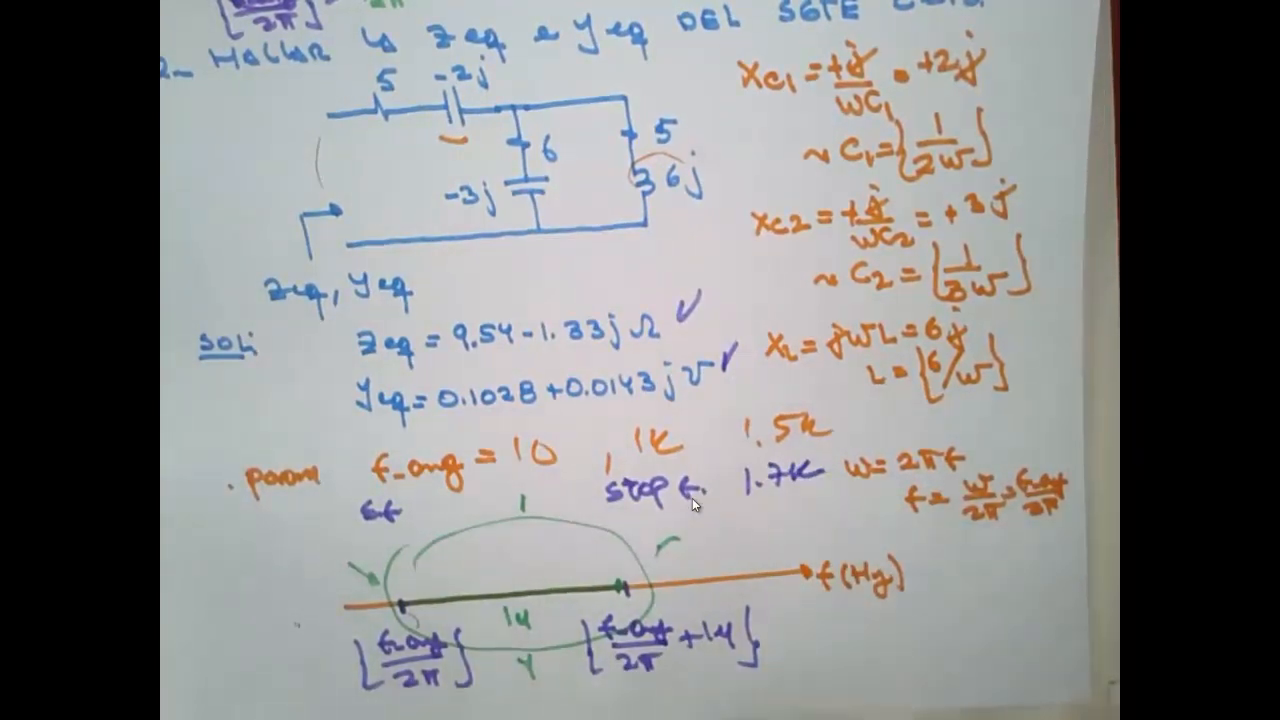
mouse_move(1002, 36)
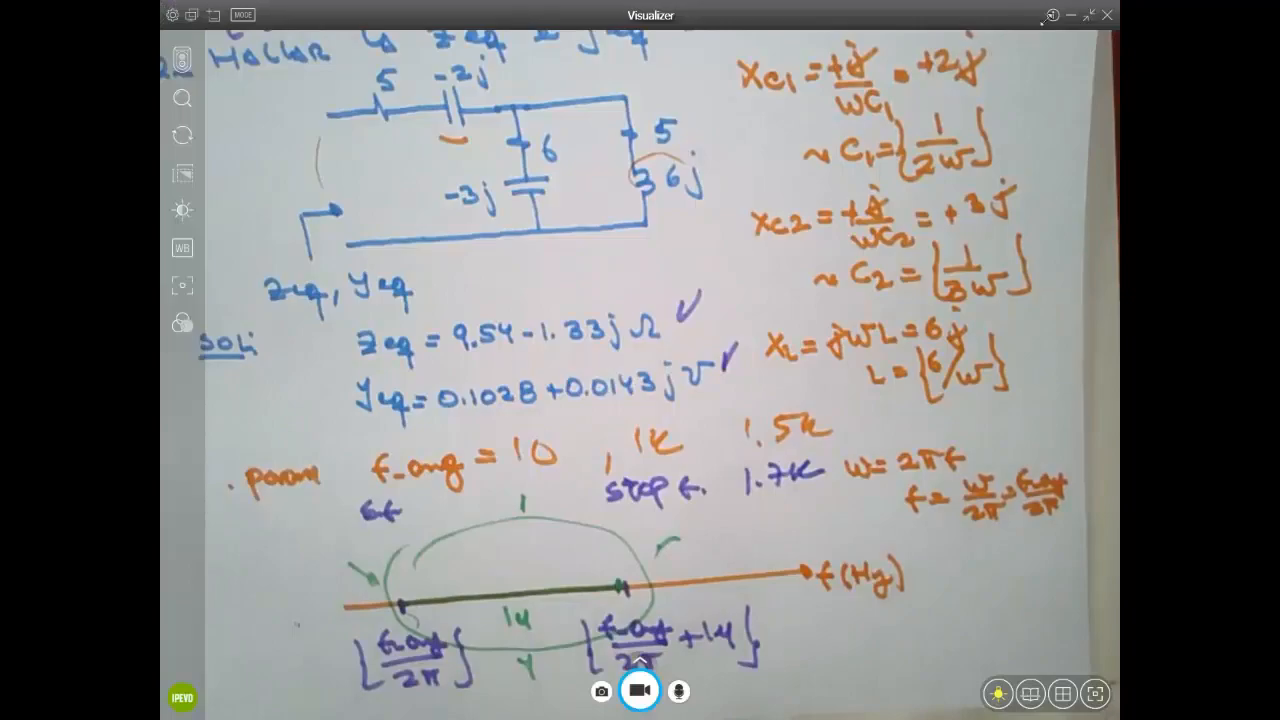
left_click(1068, 17)
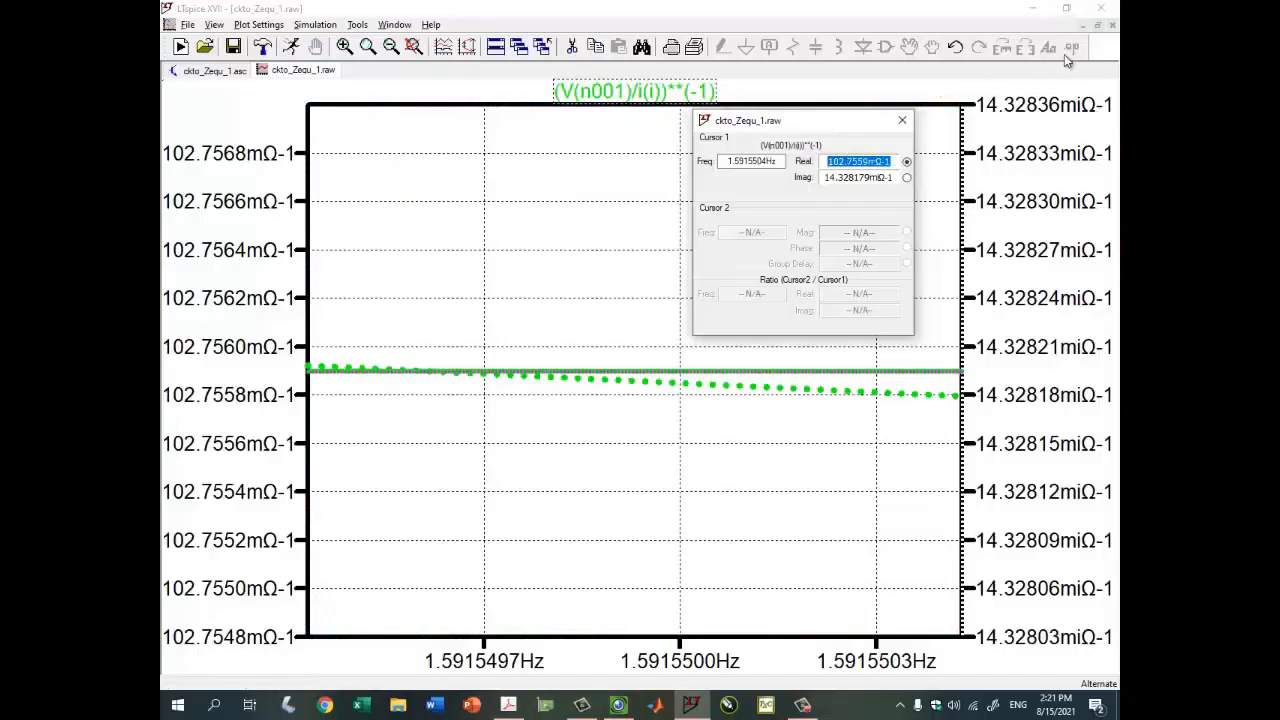
- Close the cursor readout, try the trace expression as (V(n001)/i(i))^(-1), and restore it to (V(n001)/i(i))**(-1)
left_click(900, 121)
right_click(690, 95)
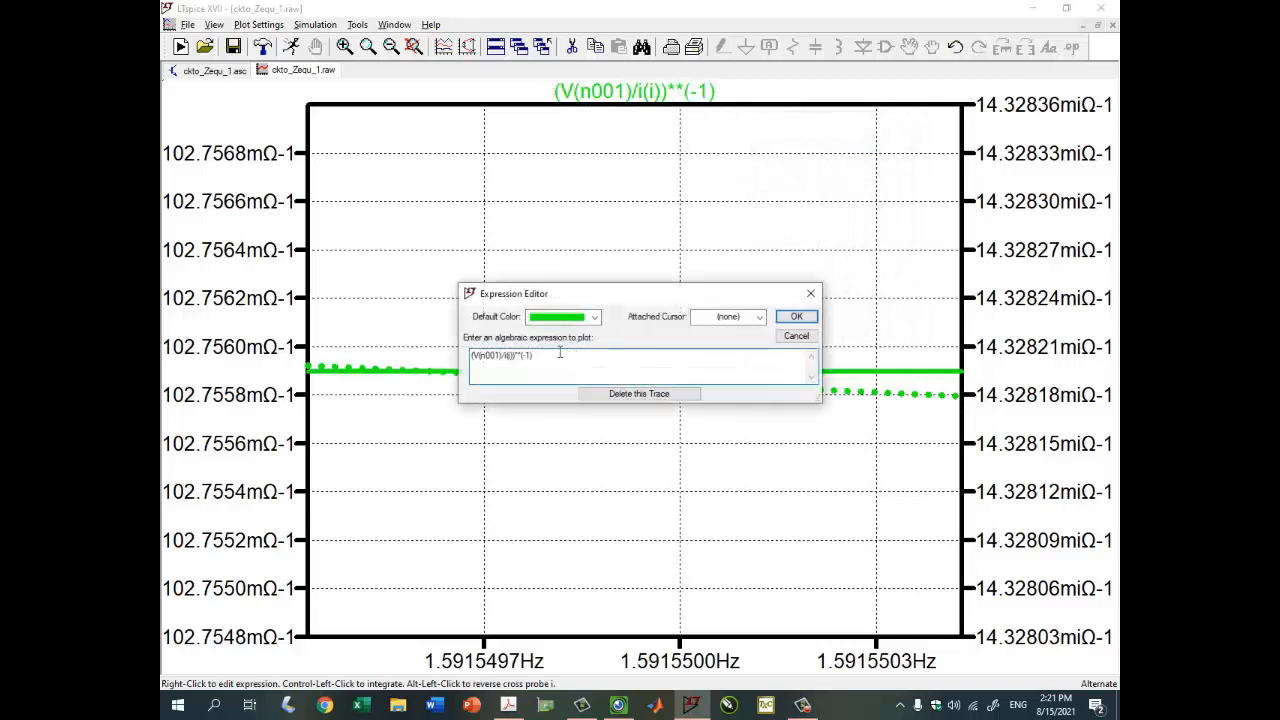
key("BackSpace")
key("BackSpace")
type("^")
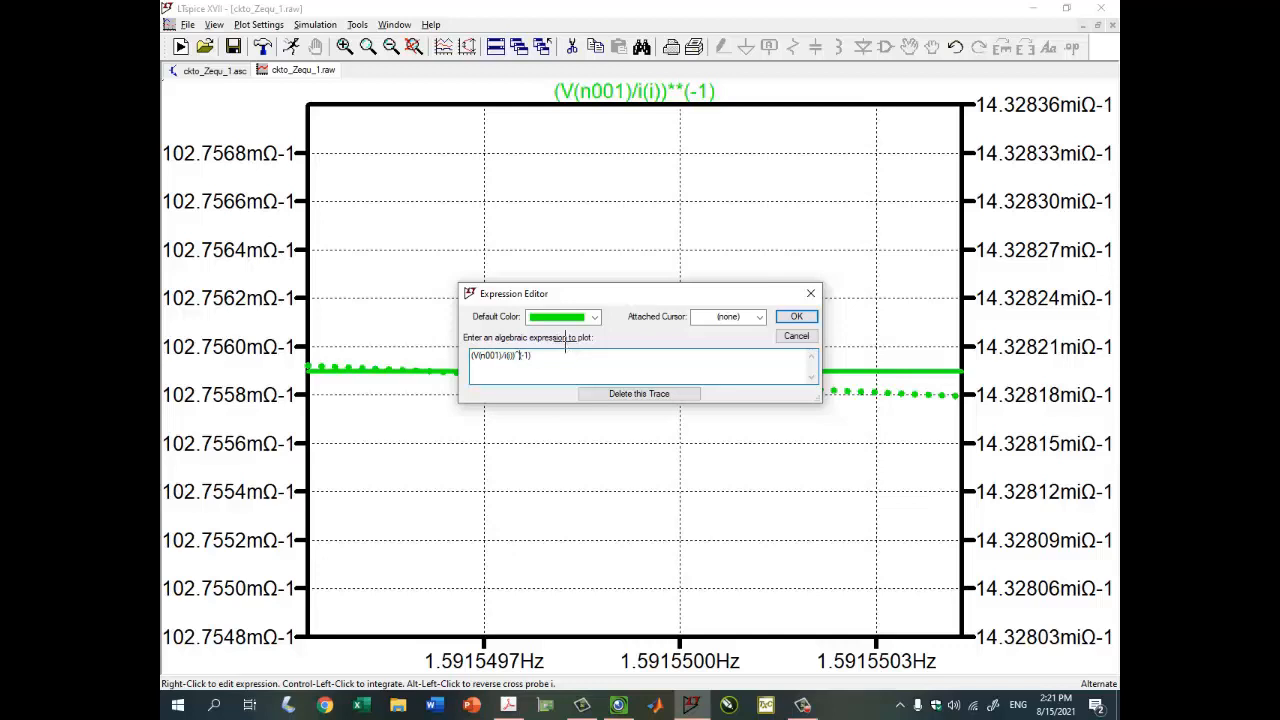
key("Return")
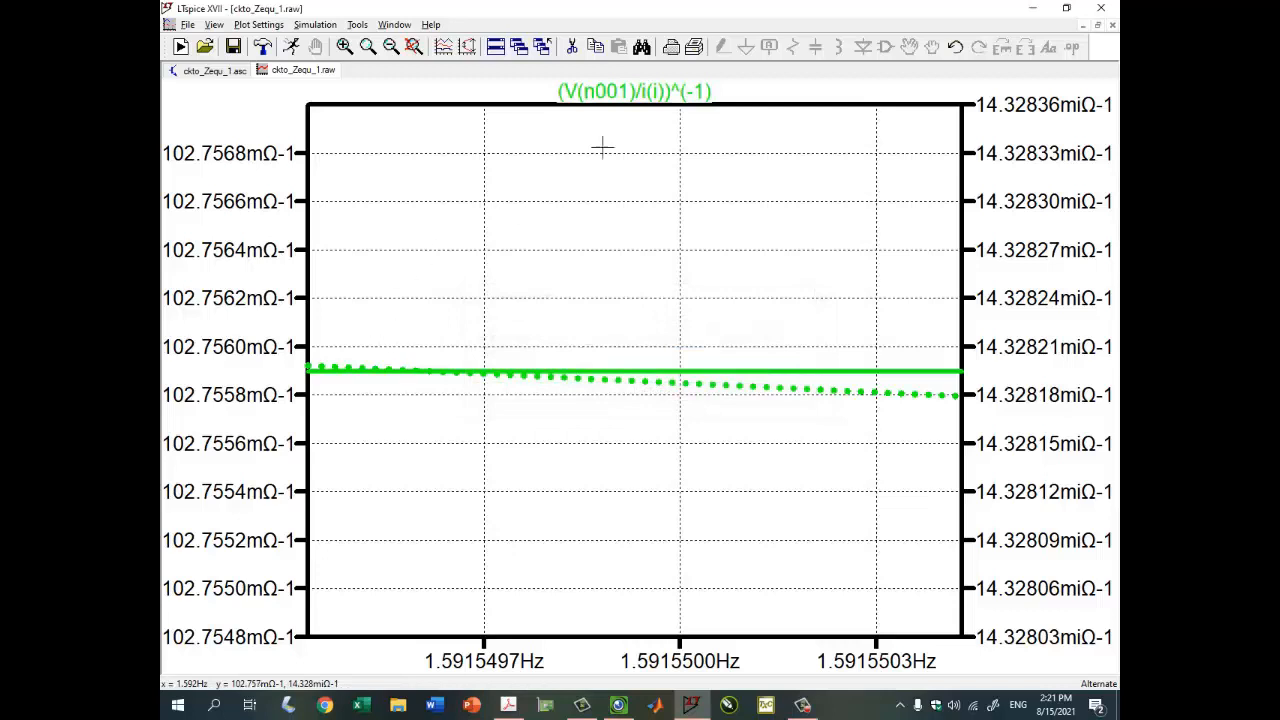
right_click(675, 95)
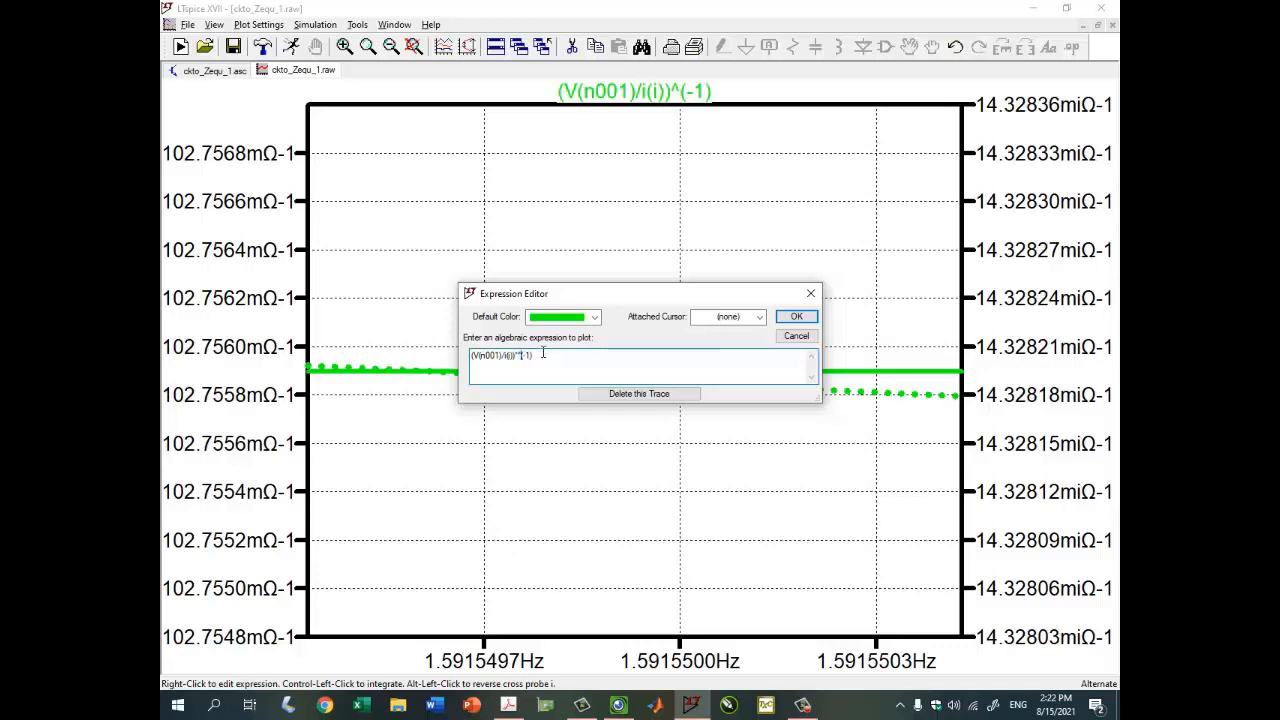
key("Return")
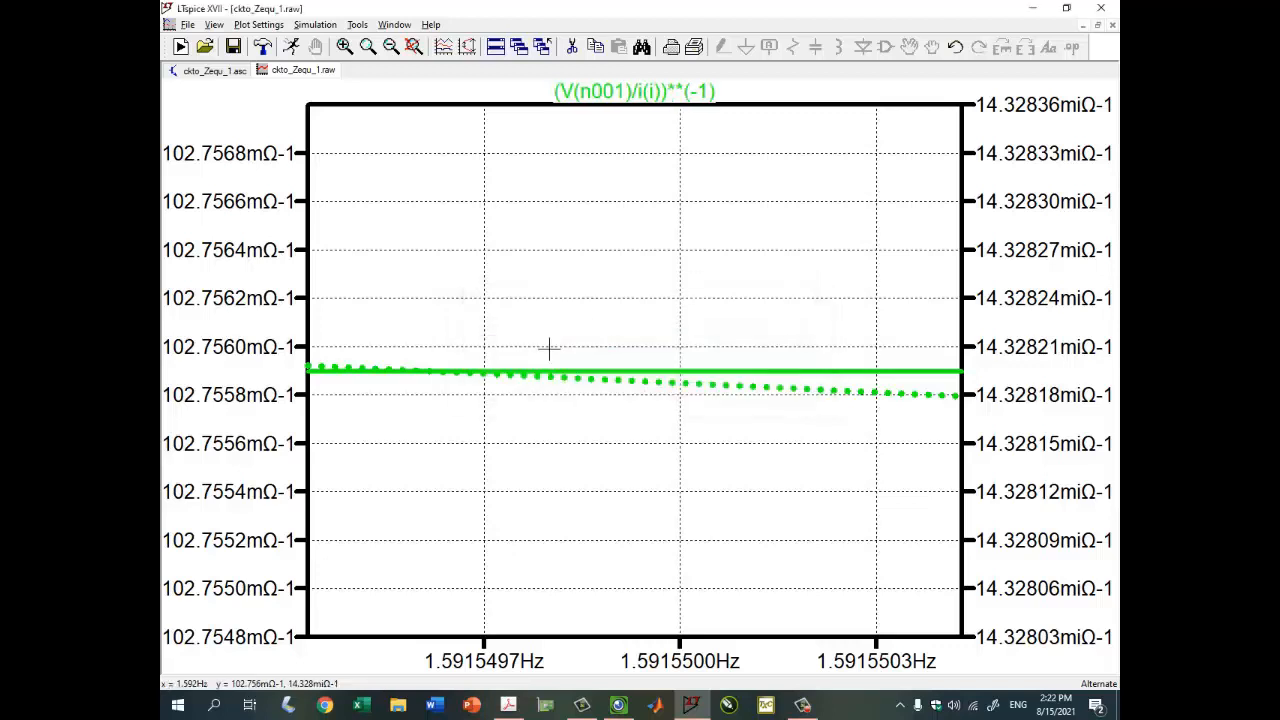
- Set the f_ang parameter in the ckto_Zequ_1 schematic to 1.7k and rerun the AC analysis
left_click(1097, 25)
left_click(843, 424)
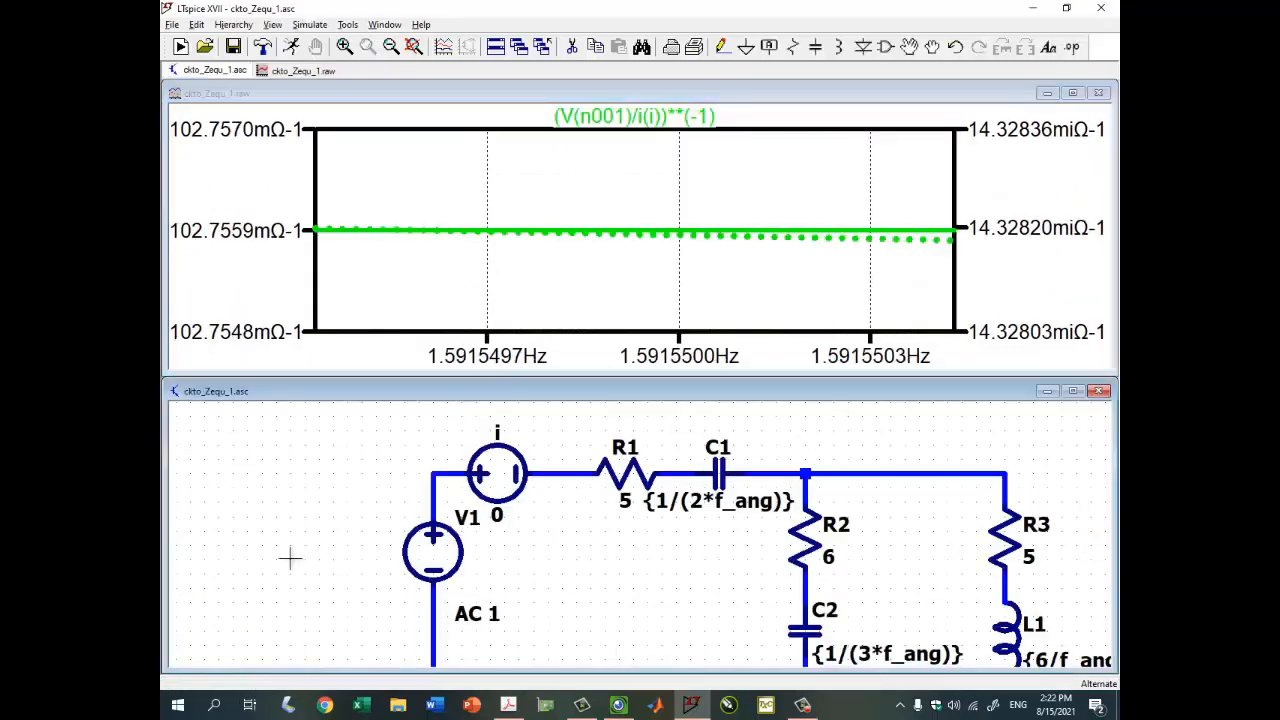
scroll(286, 557, "up", 2)
scroll(312, 560, "down", 4)
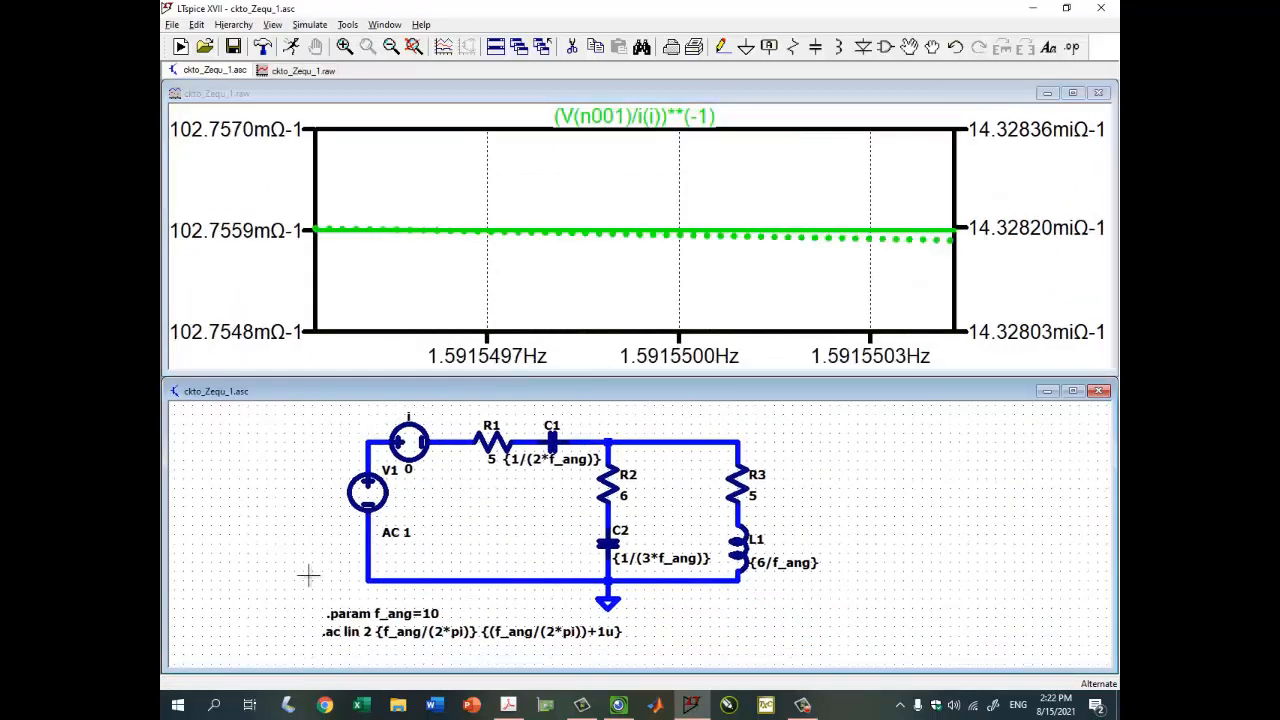
right_click(430, 612)
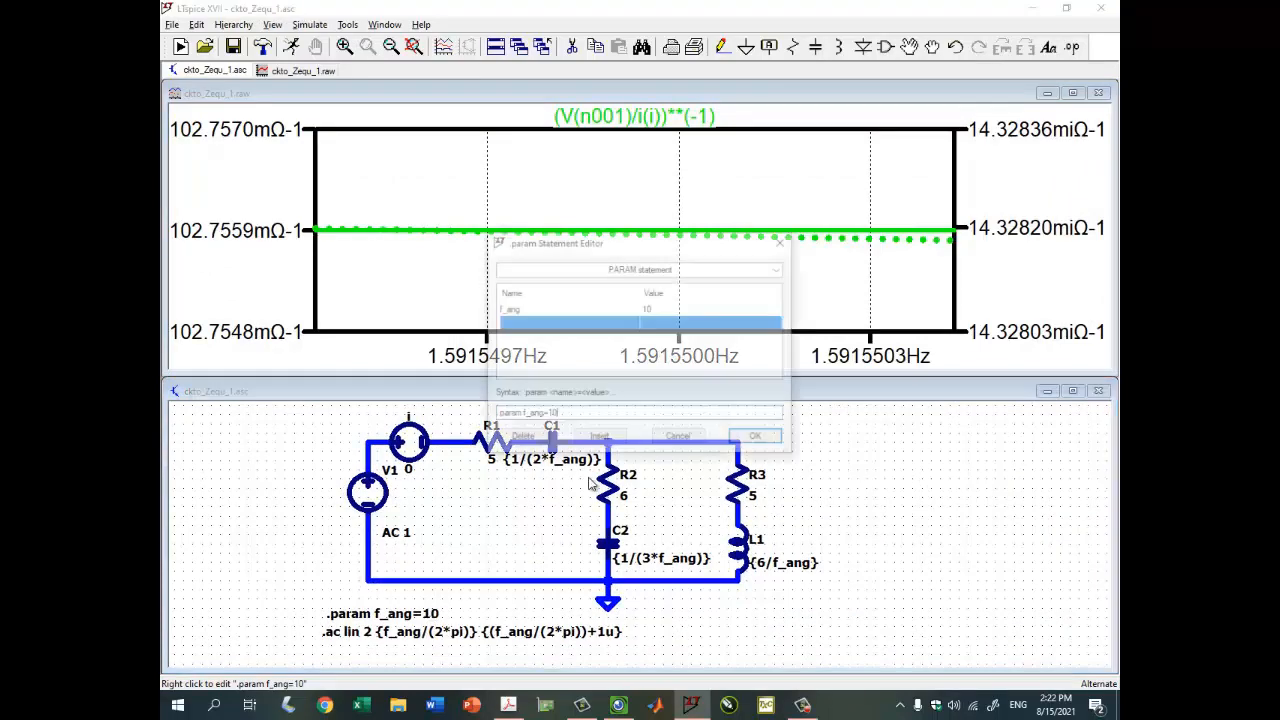
key("BackSpace")
key("BackSpace")
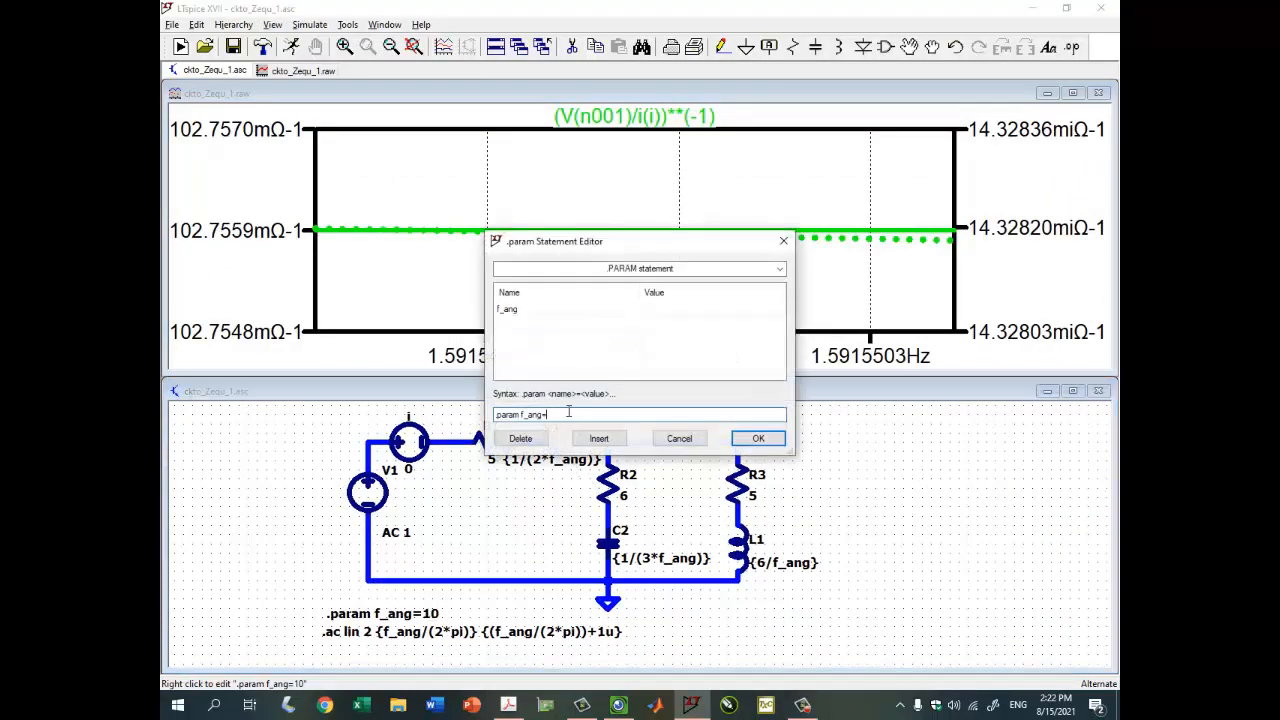
type("1.7k")
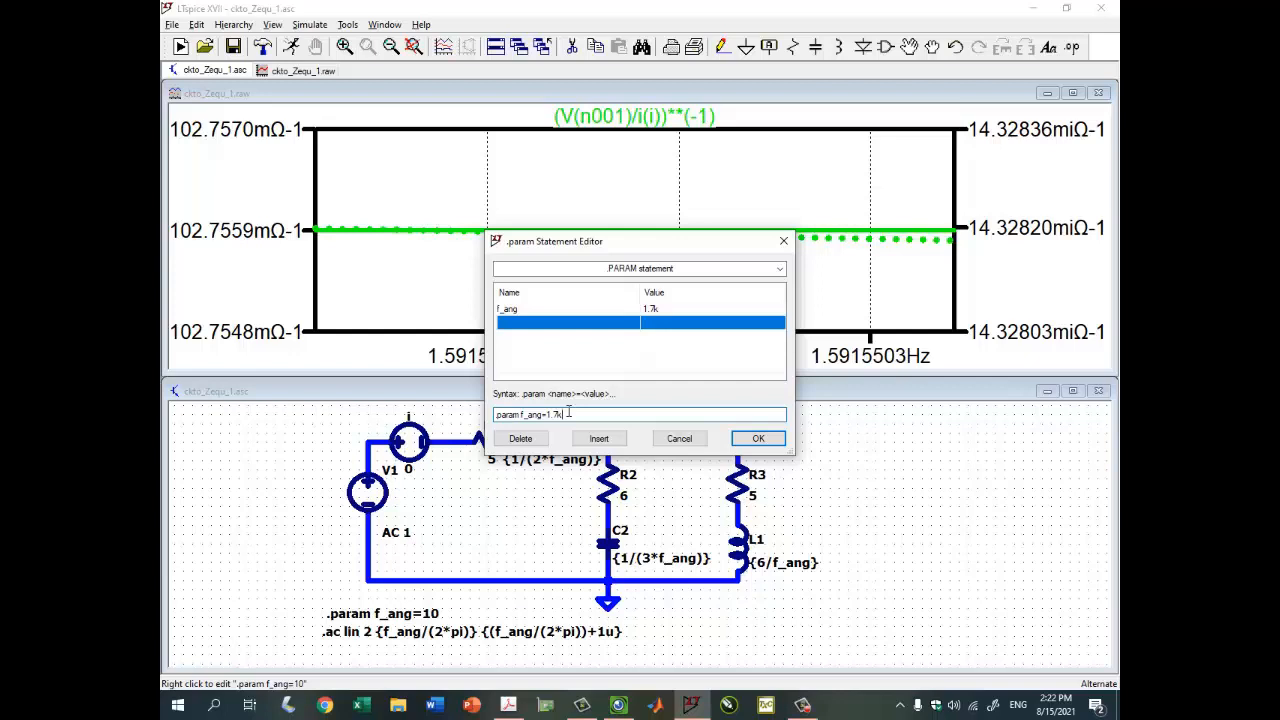
key("Return")
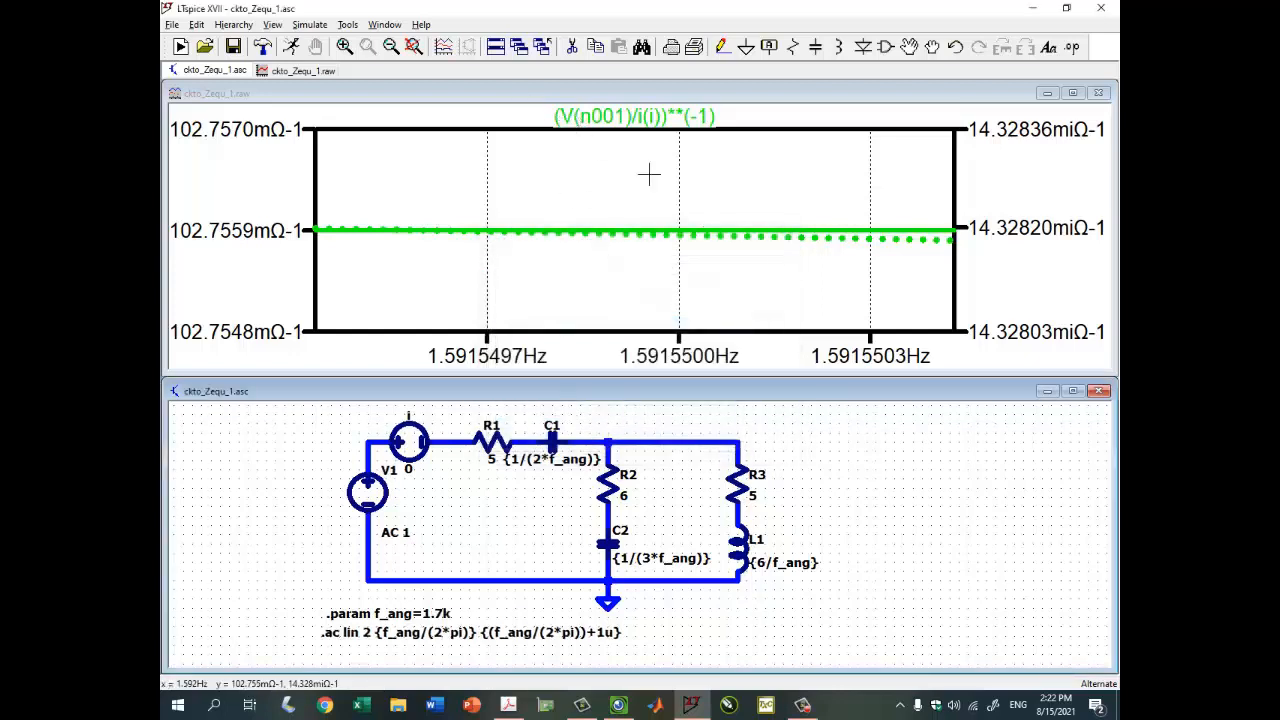
left_click(291, 46)
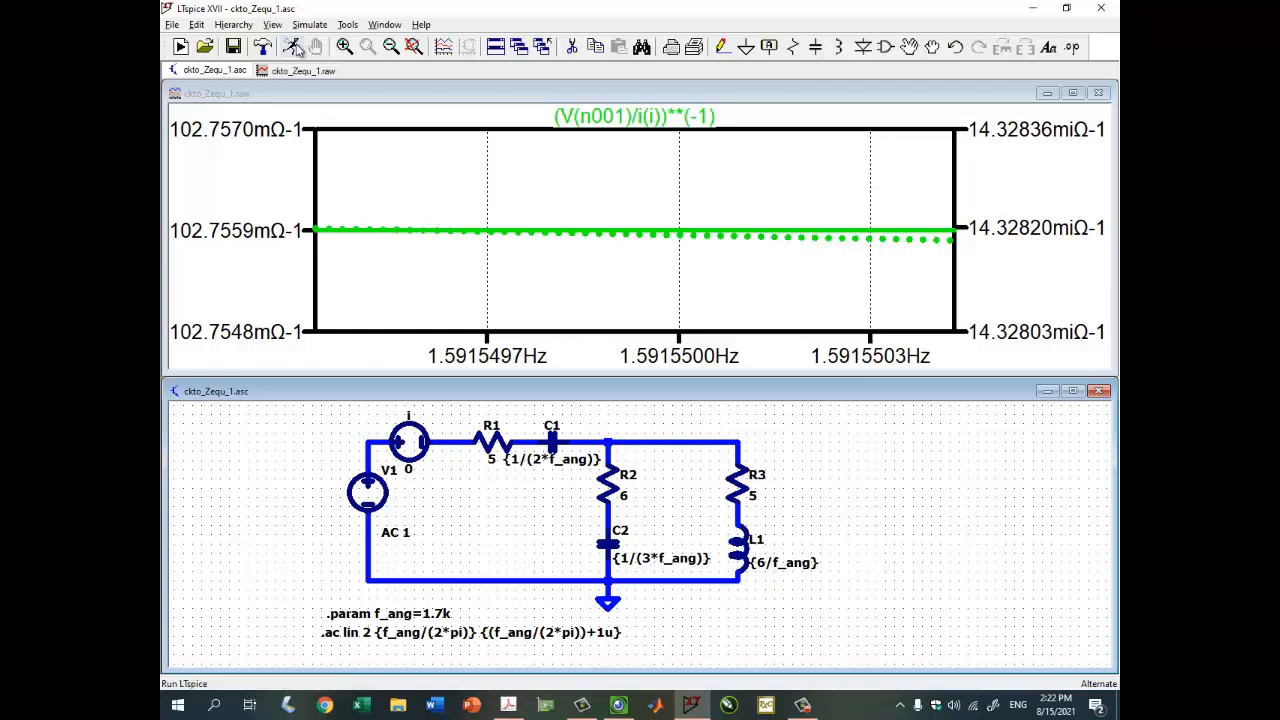
- Attach a cursor to the admittance trace in the enlarged plot and compare its real and imaginary parts with the handwritten Yeq
left_click(1072, 92)
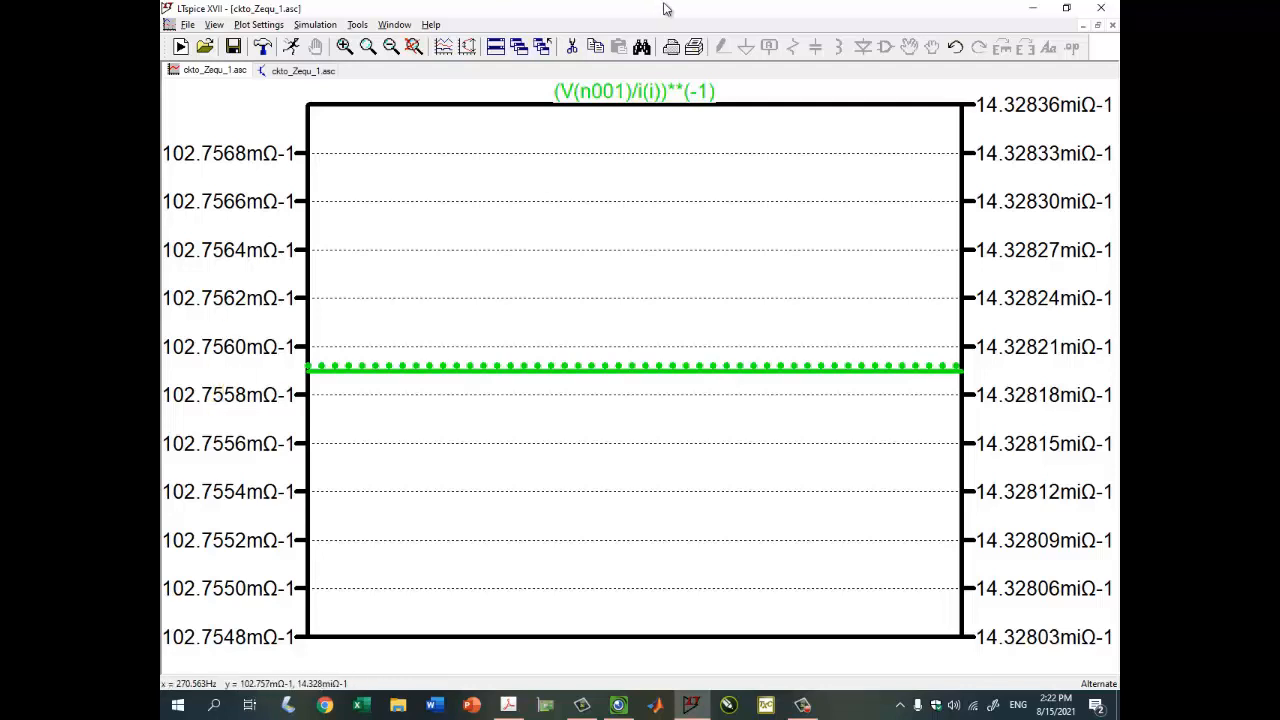
left_click(634, 100)
mouse_move(632, 370)
left_mouse_down()
mouse_move(251, 360)
mouse_move(451, 366)
mouse_move(907, 345)
mouse_move(697, 354)
mouse_move(254, 406)
mouse_move(534, 363)
mouse_move(950, 366)
mouse_move(340, 368)
mouse_move(654, 355)
mouse_move(943, 375)
mouse_move(208, 370)
mouse_move(855, 358)
left_mouse_up()
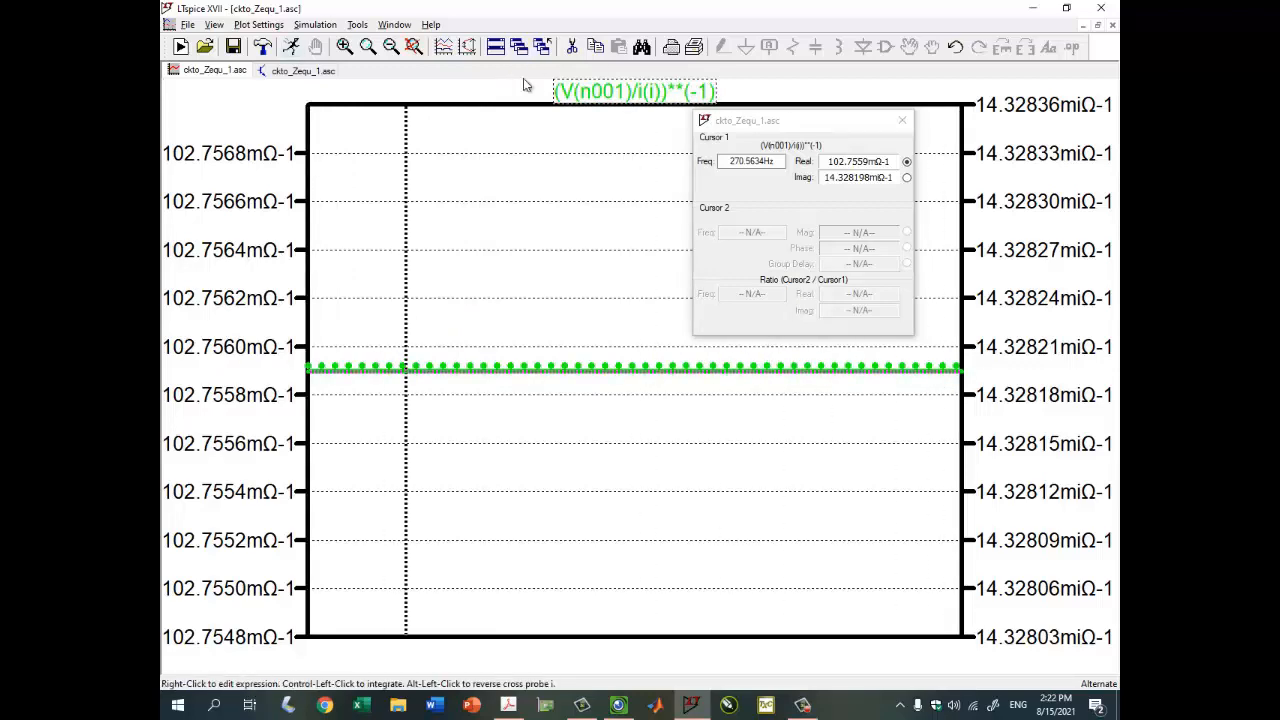
left_click(414, 48)
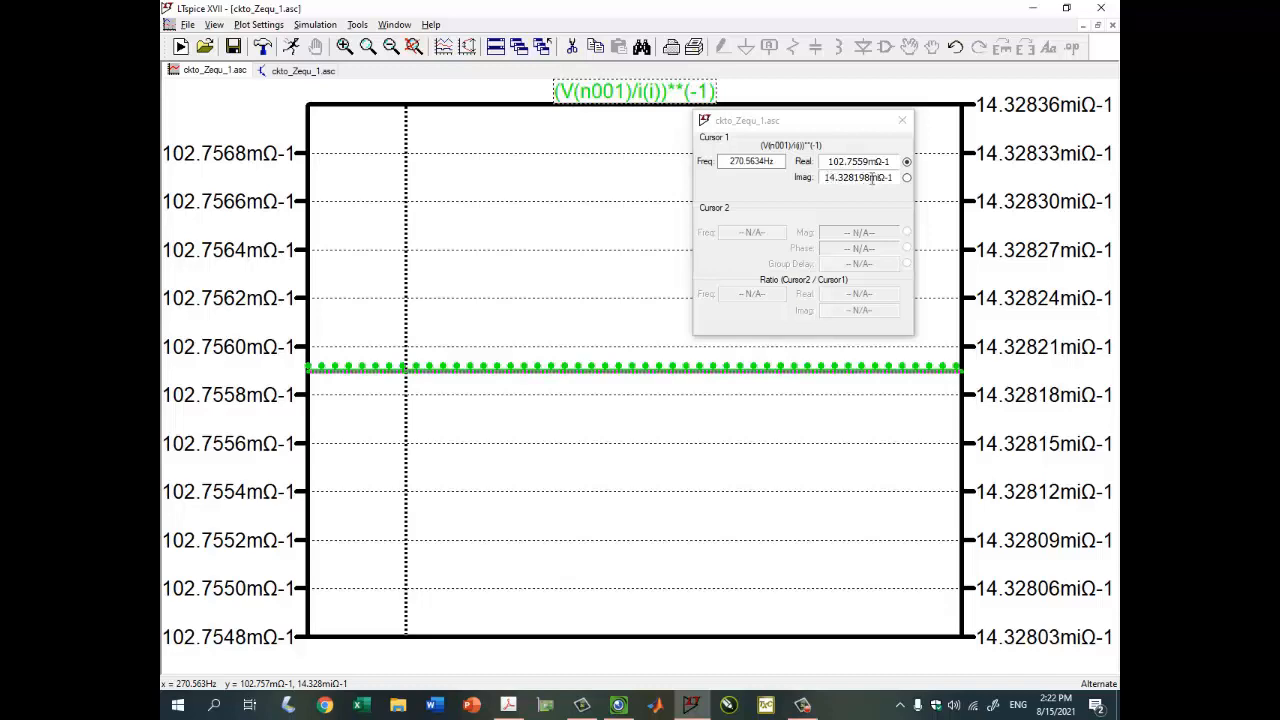
left_click(619, 705)
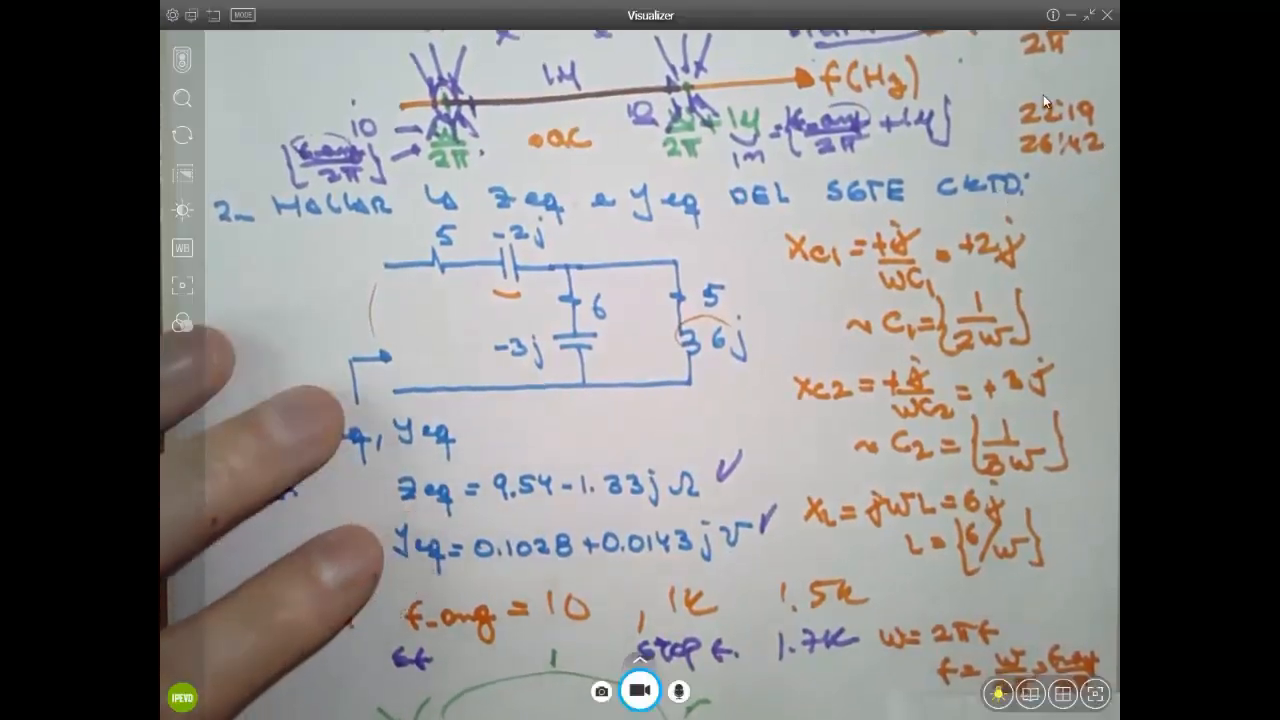
left_click(1071, 15)
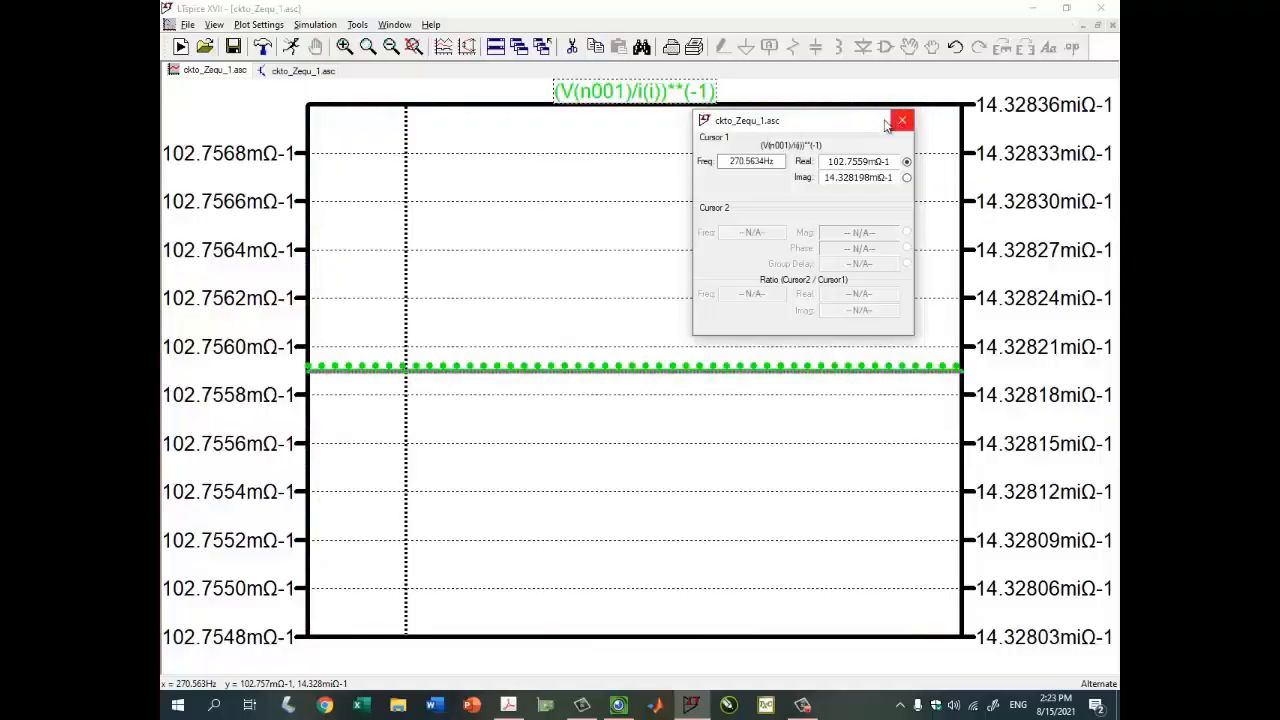
- Change the trace's expression to (V(n001)/i(i)) and compare the impedance's real and imaginary parts with the handwritten Zeq
right_click(670, 94)
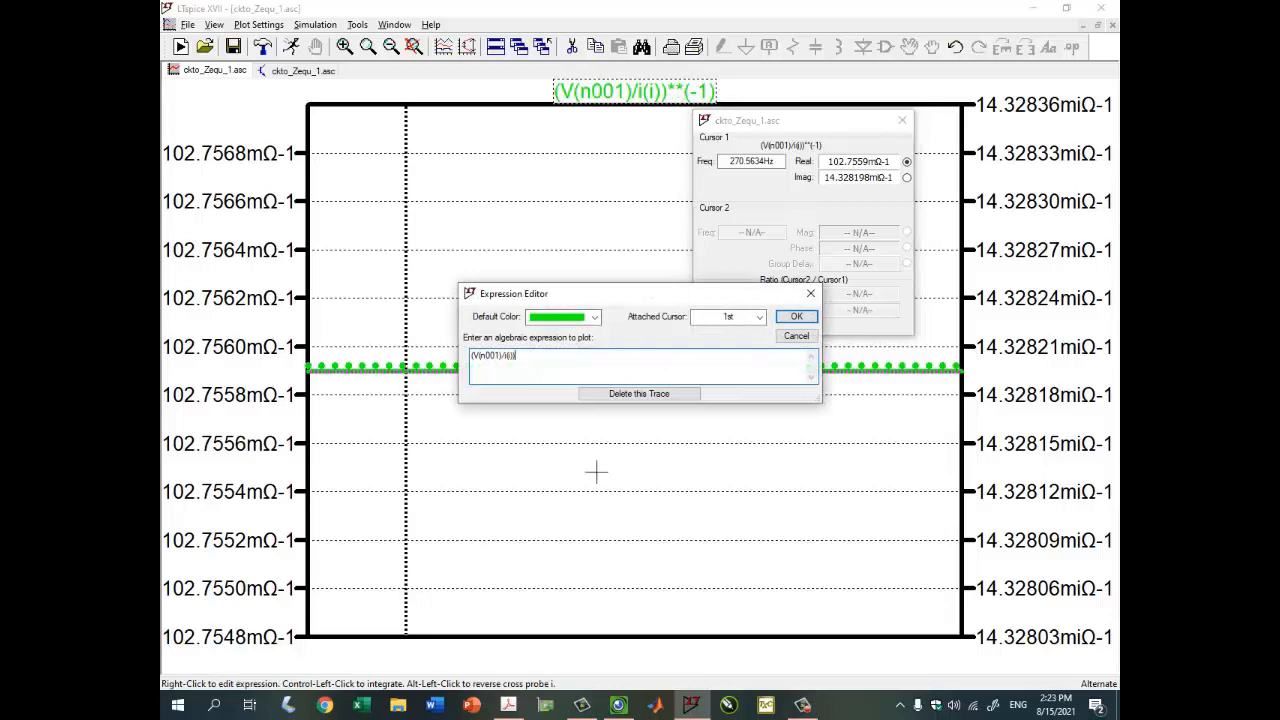
key("Return")
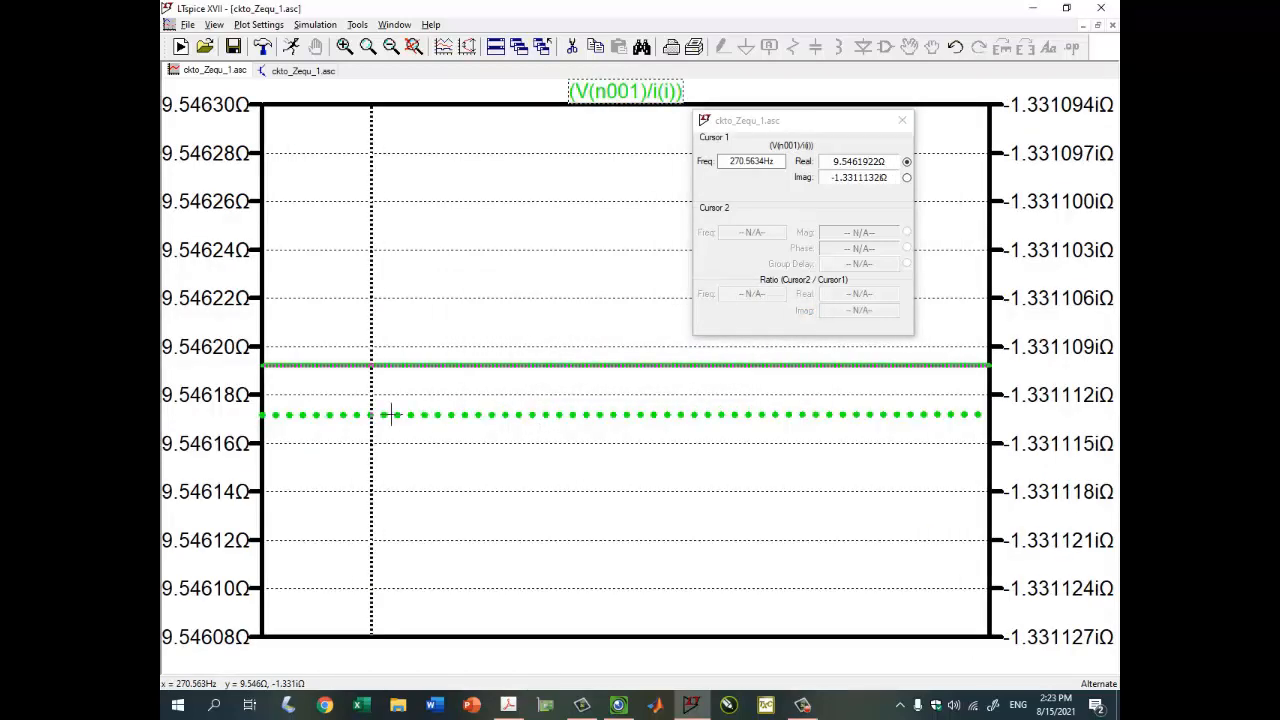
left_click(834, 160)
left_click_drag(873, 176, 879, 173)
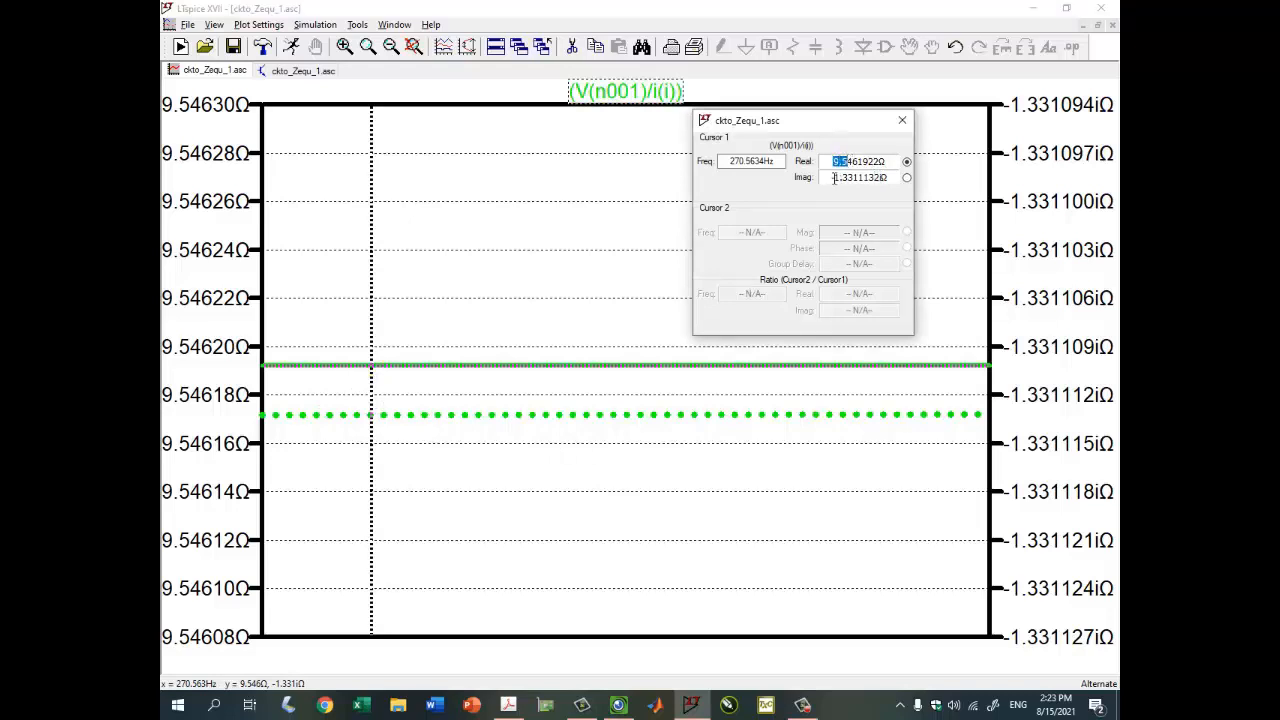
left_click(618, 705)
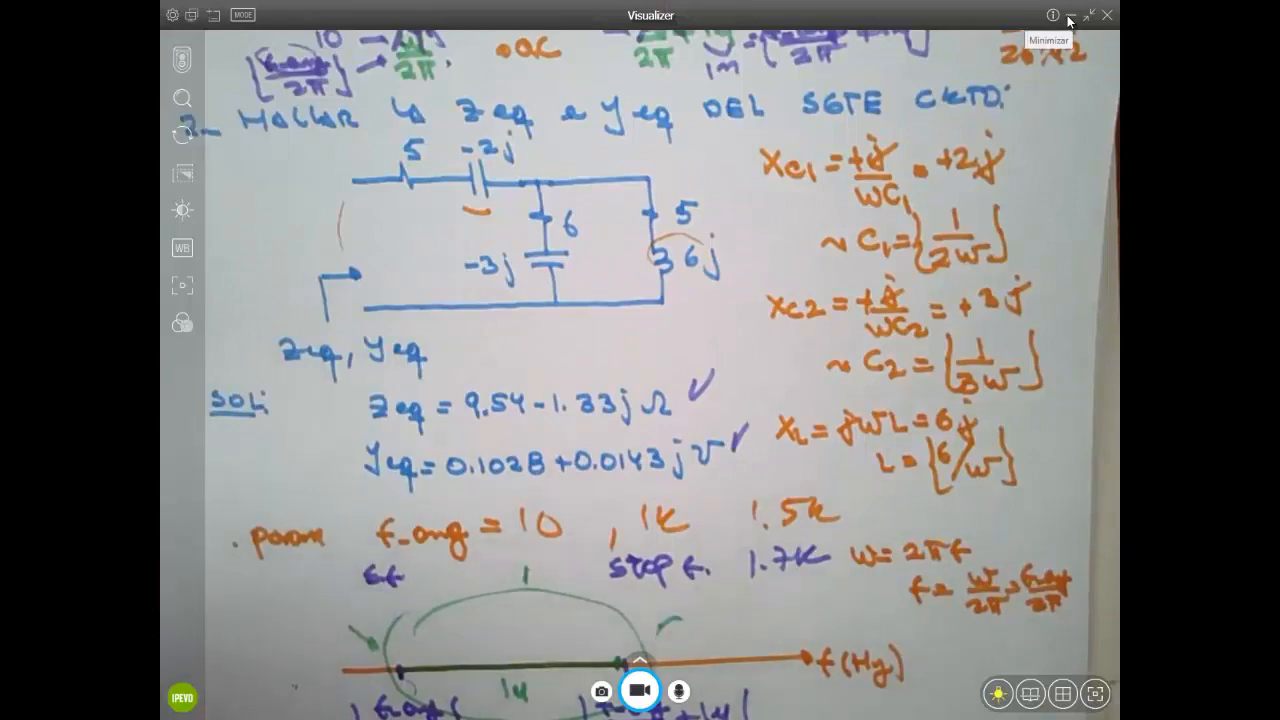
left_click(1069, 16)
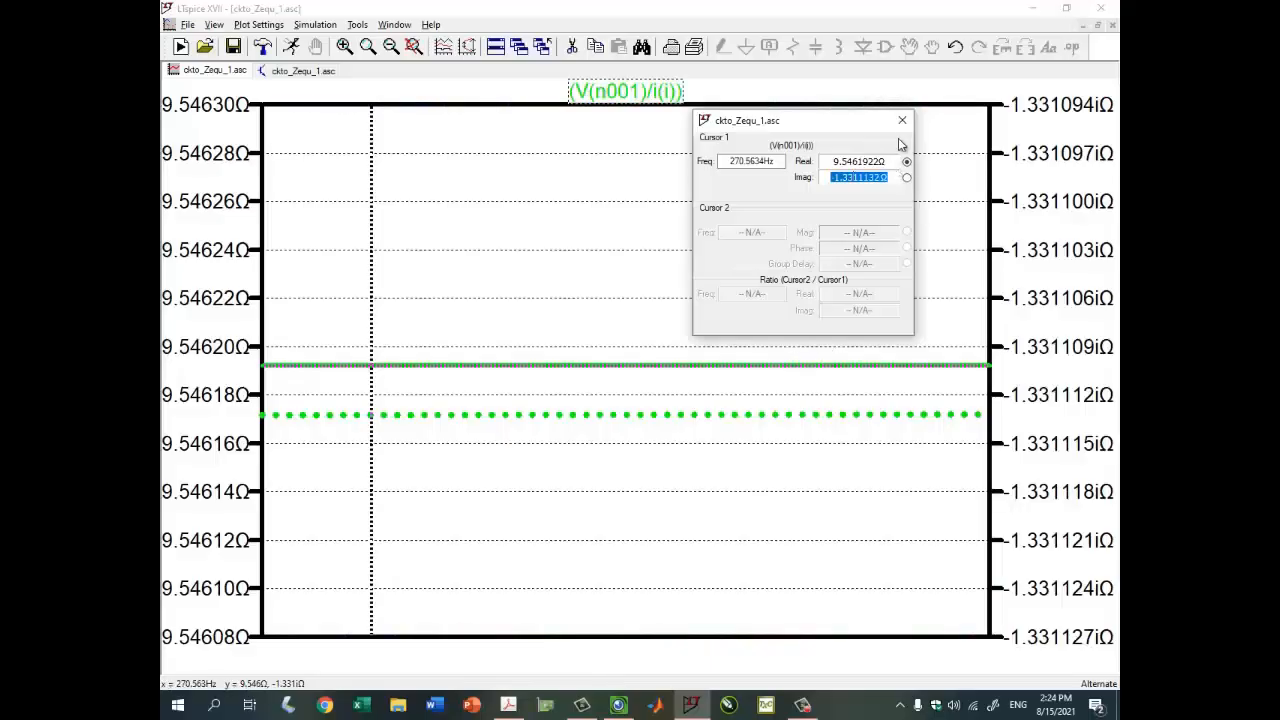
- Close the cursor readout and the waveform plot of the ckto_Zequ_1 simulation
left_click(902, 120)
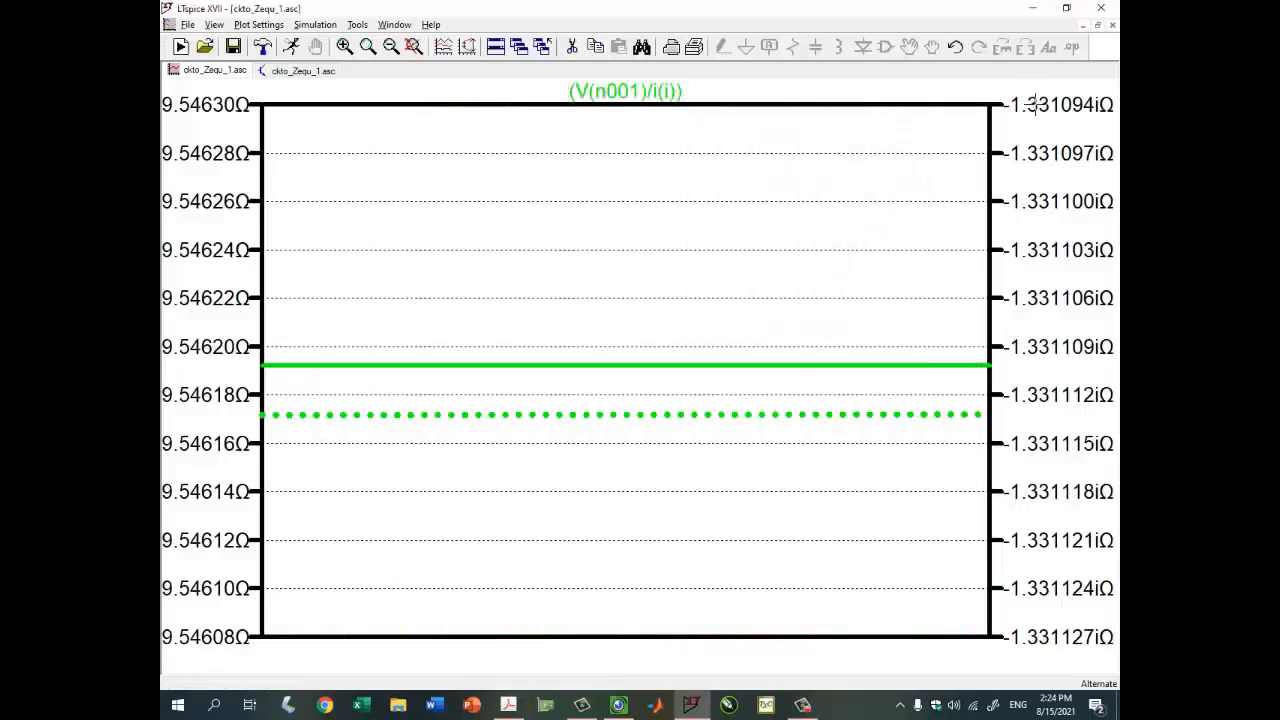
left_click(1098, 26)
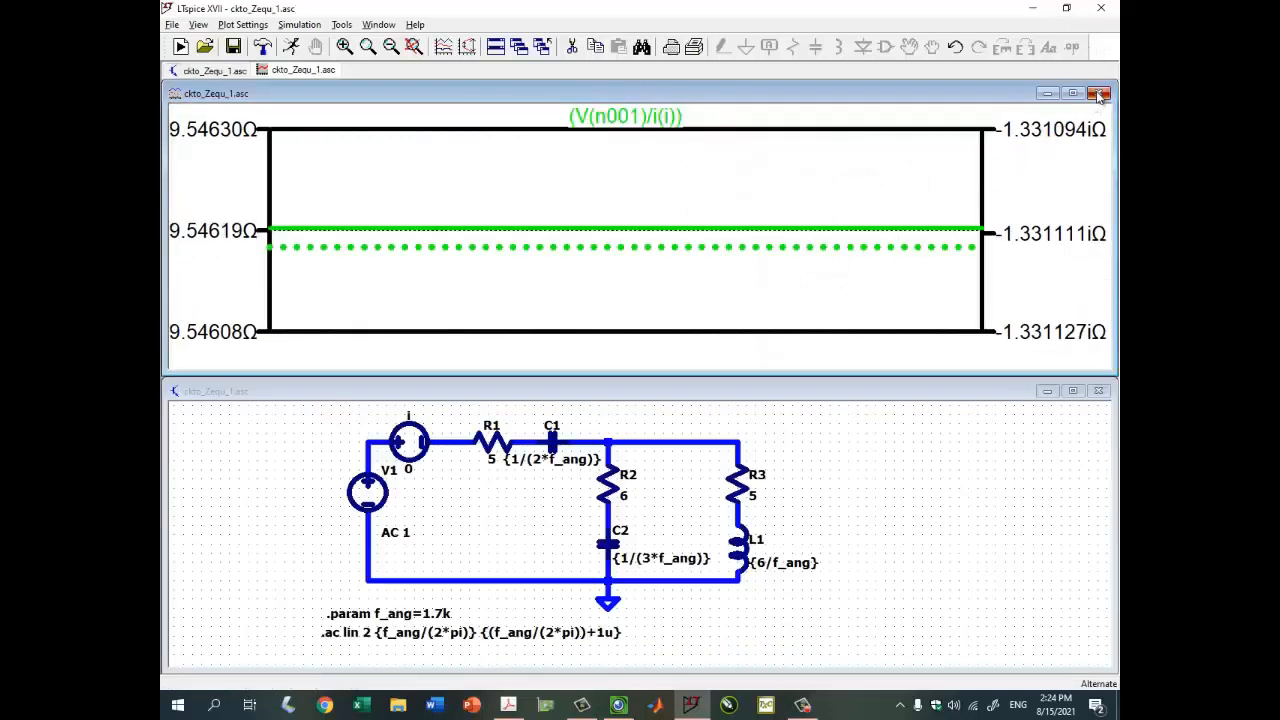
left_click(1098, 94)
- Save a copy of the schematic as ckto_Zequ_2.asc in the sentencia_AC folder
left_click(175, 27)
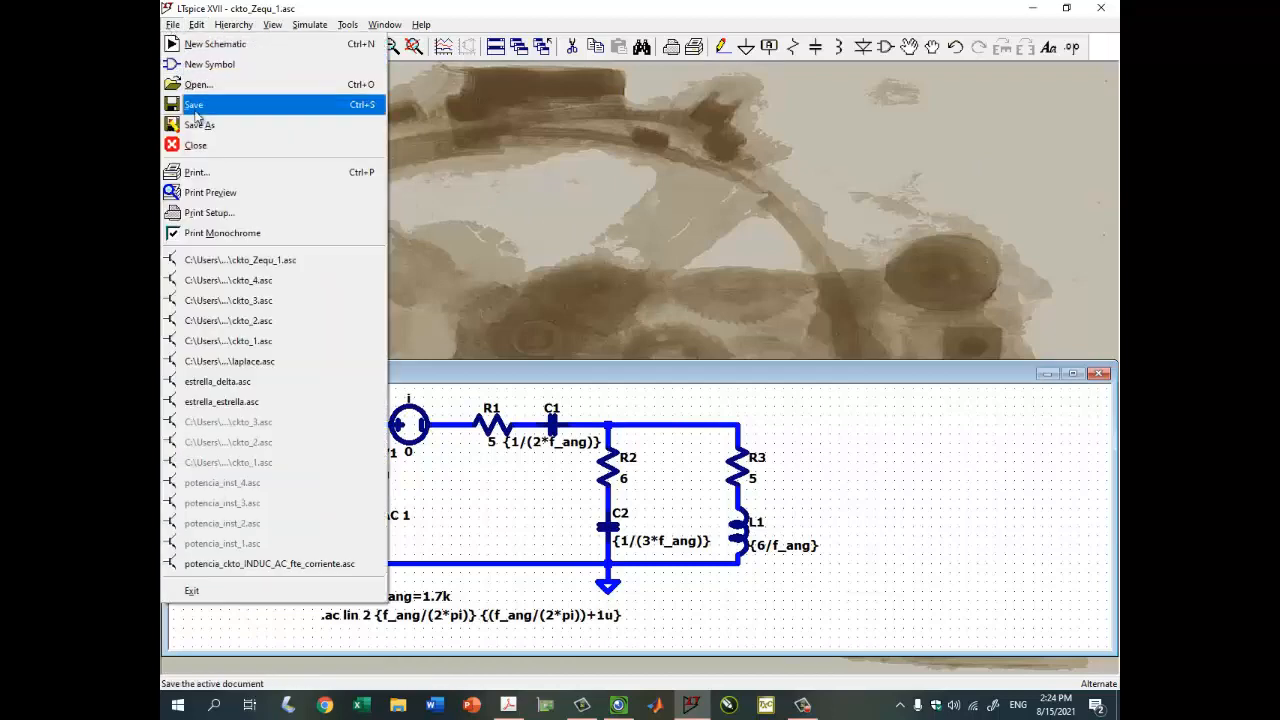
left_click(215, 126)
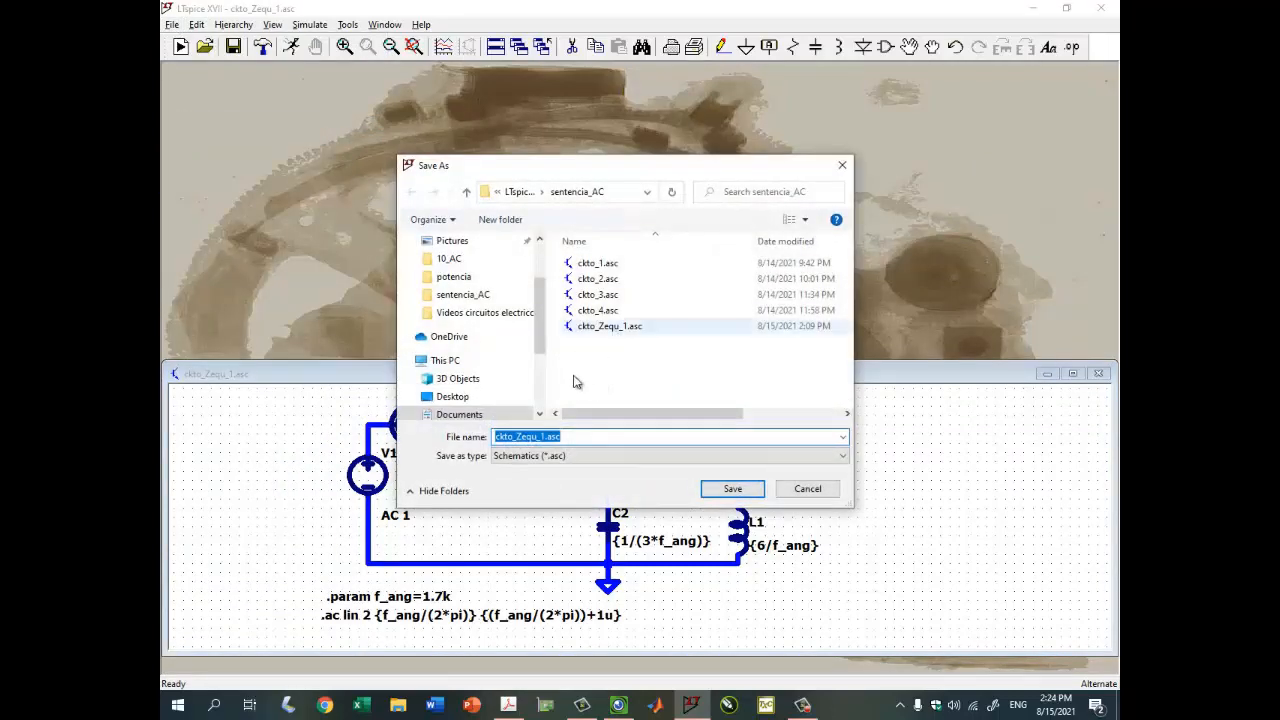
left_click(543, 436)
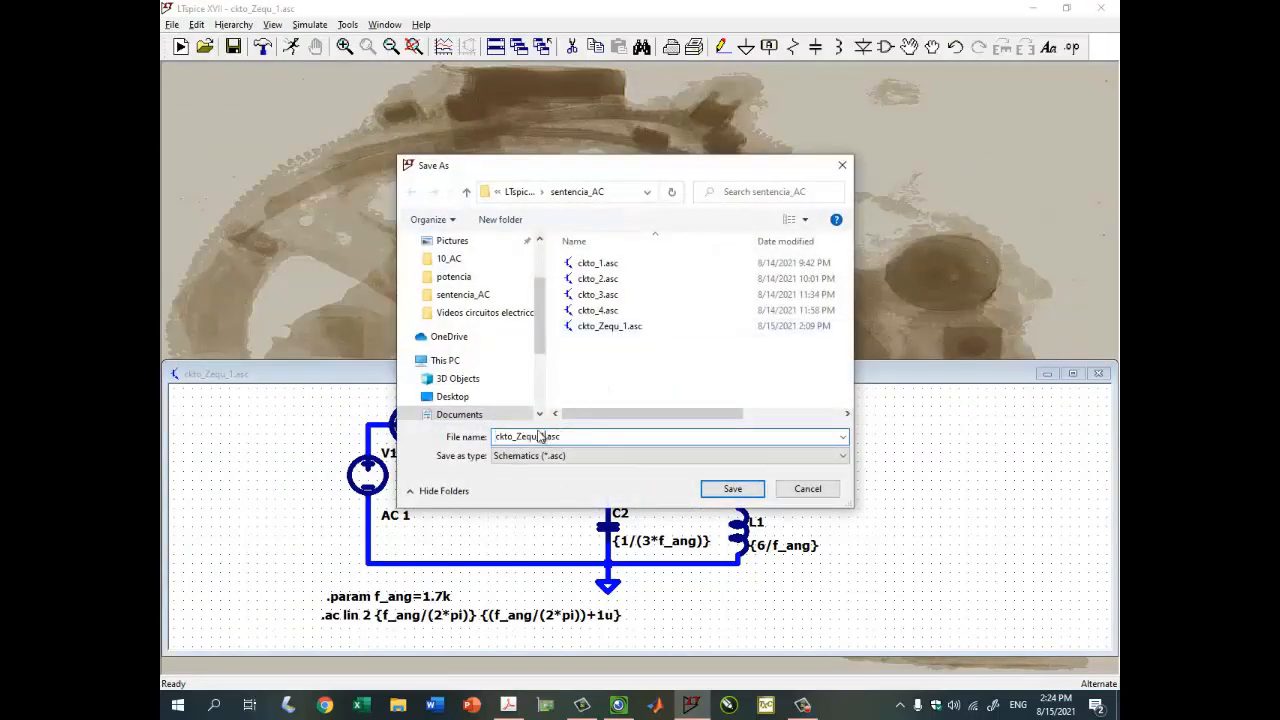
type("_2")
key("Return")
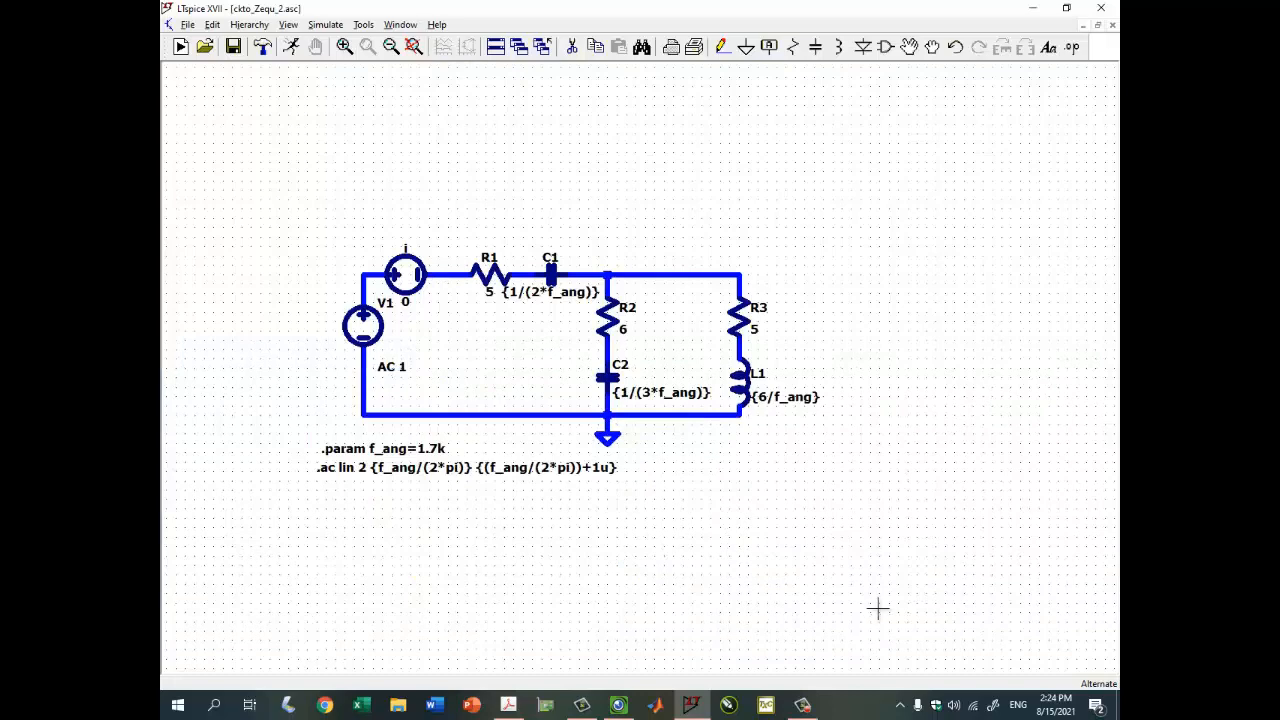
- Switch to Visualizer and examine the third handwritten circuit with its impedances, Zeq and Yeq
left_click(619, 706)
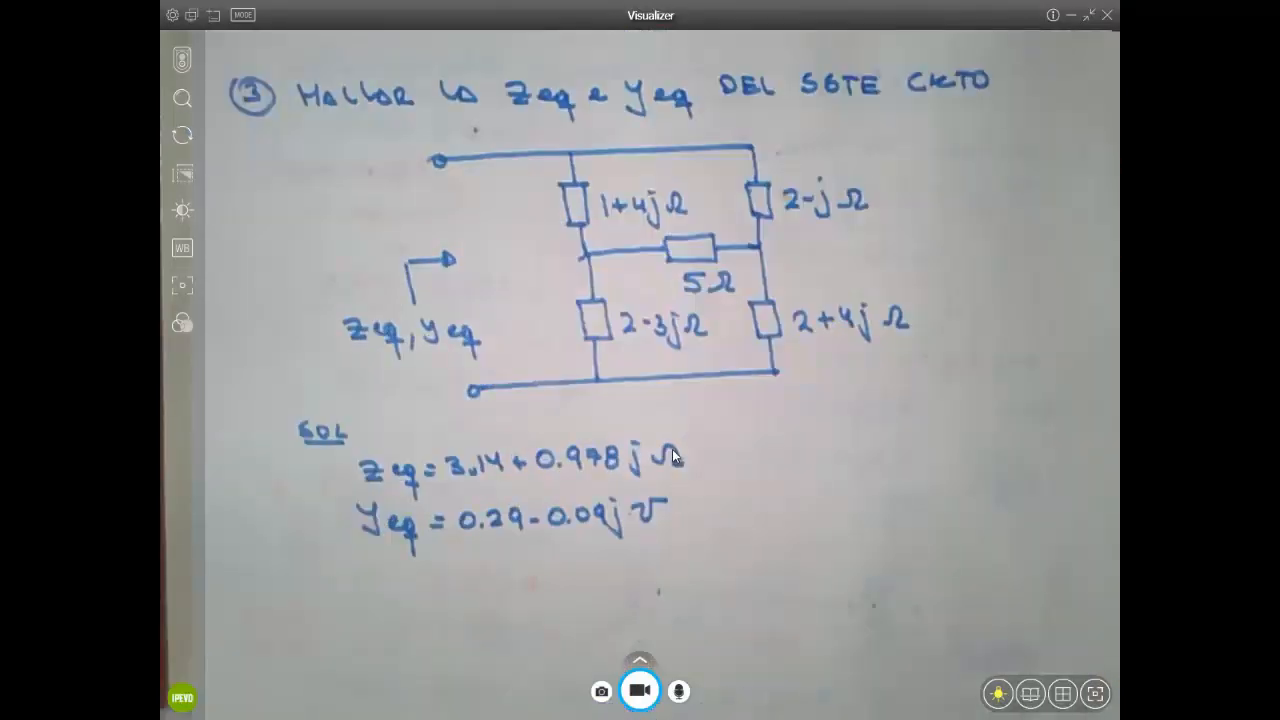